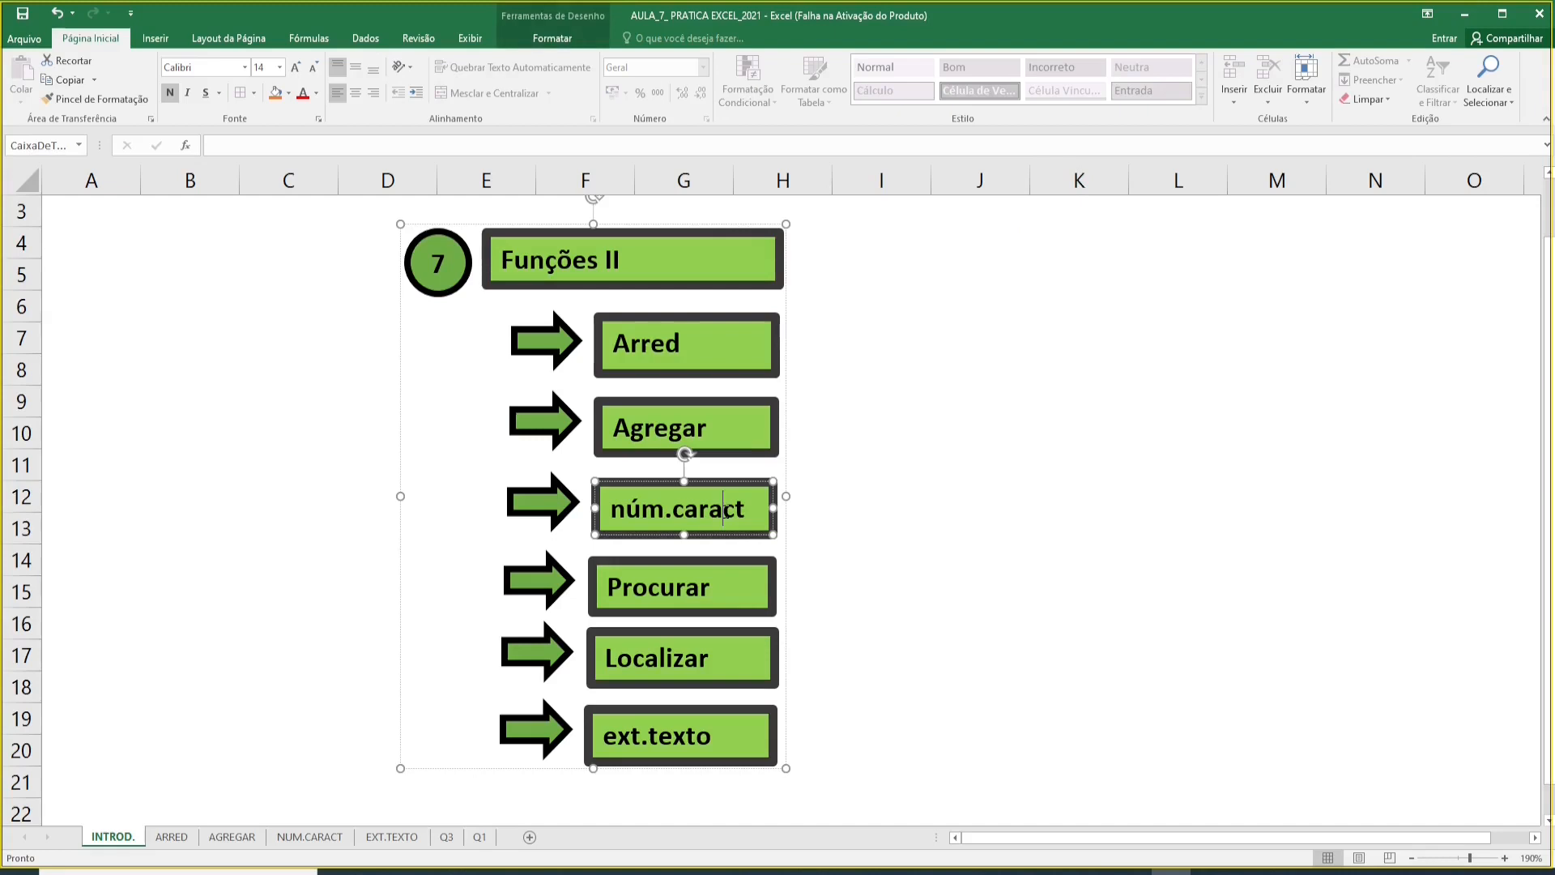
# Step: Open the ARRED sheet and highlight the function name in the =ARRED(NUM, NUM_DIGITOS) syntax note
pyautogui.click(711, 586)
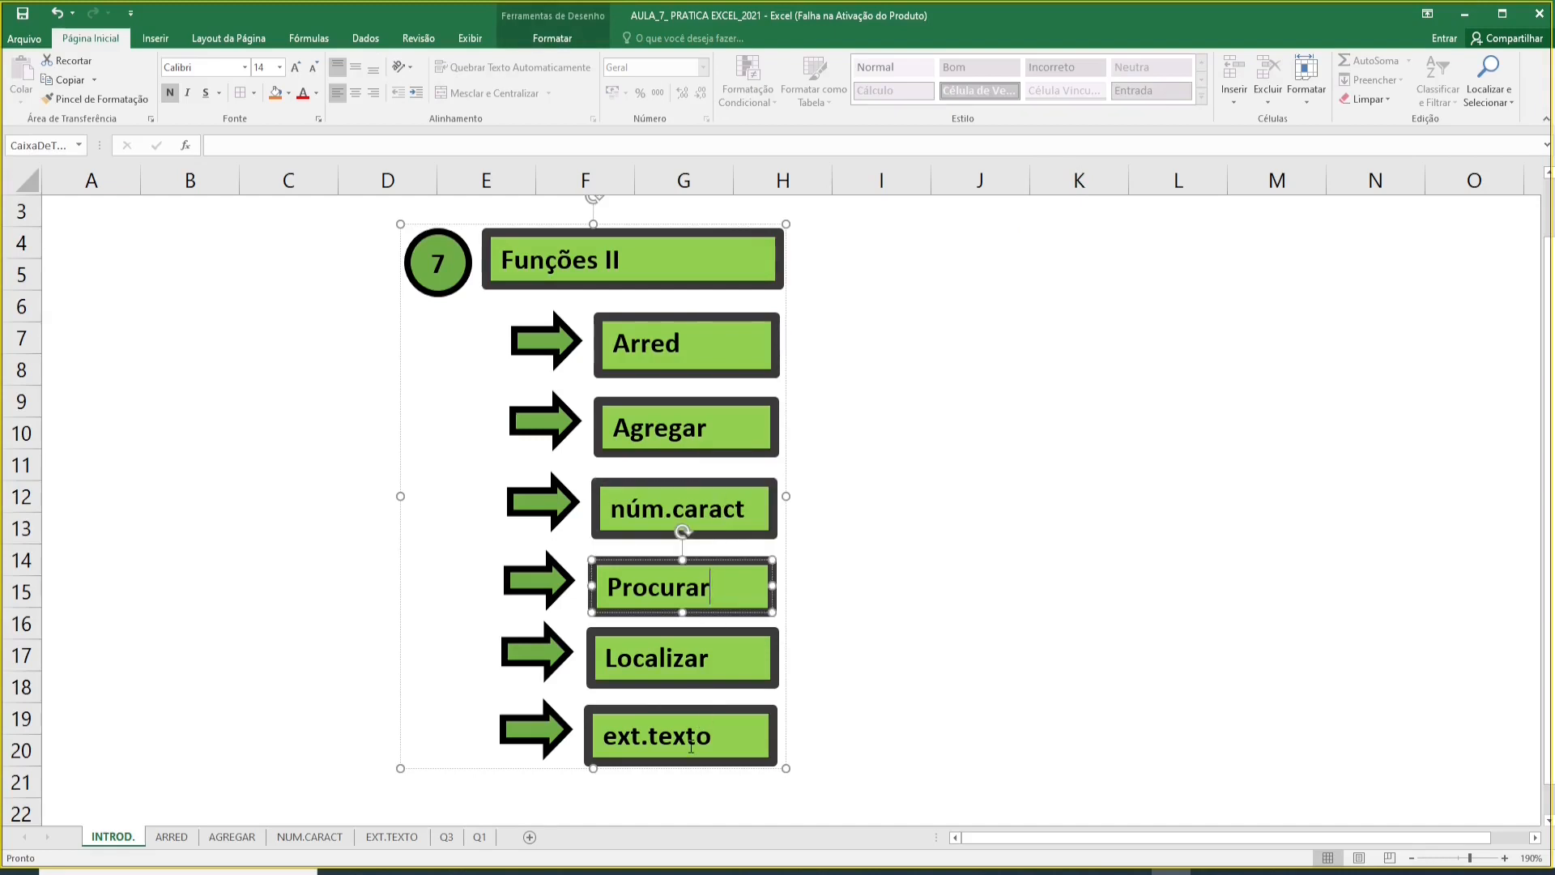
pyautogui.click(171, 837)
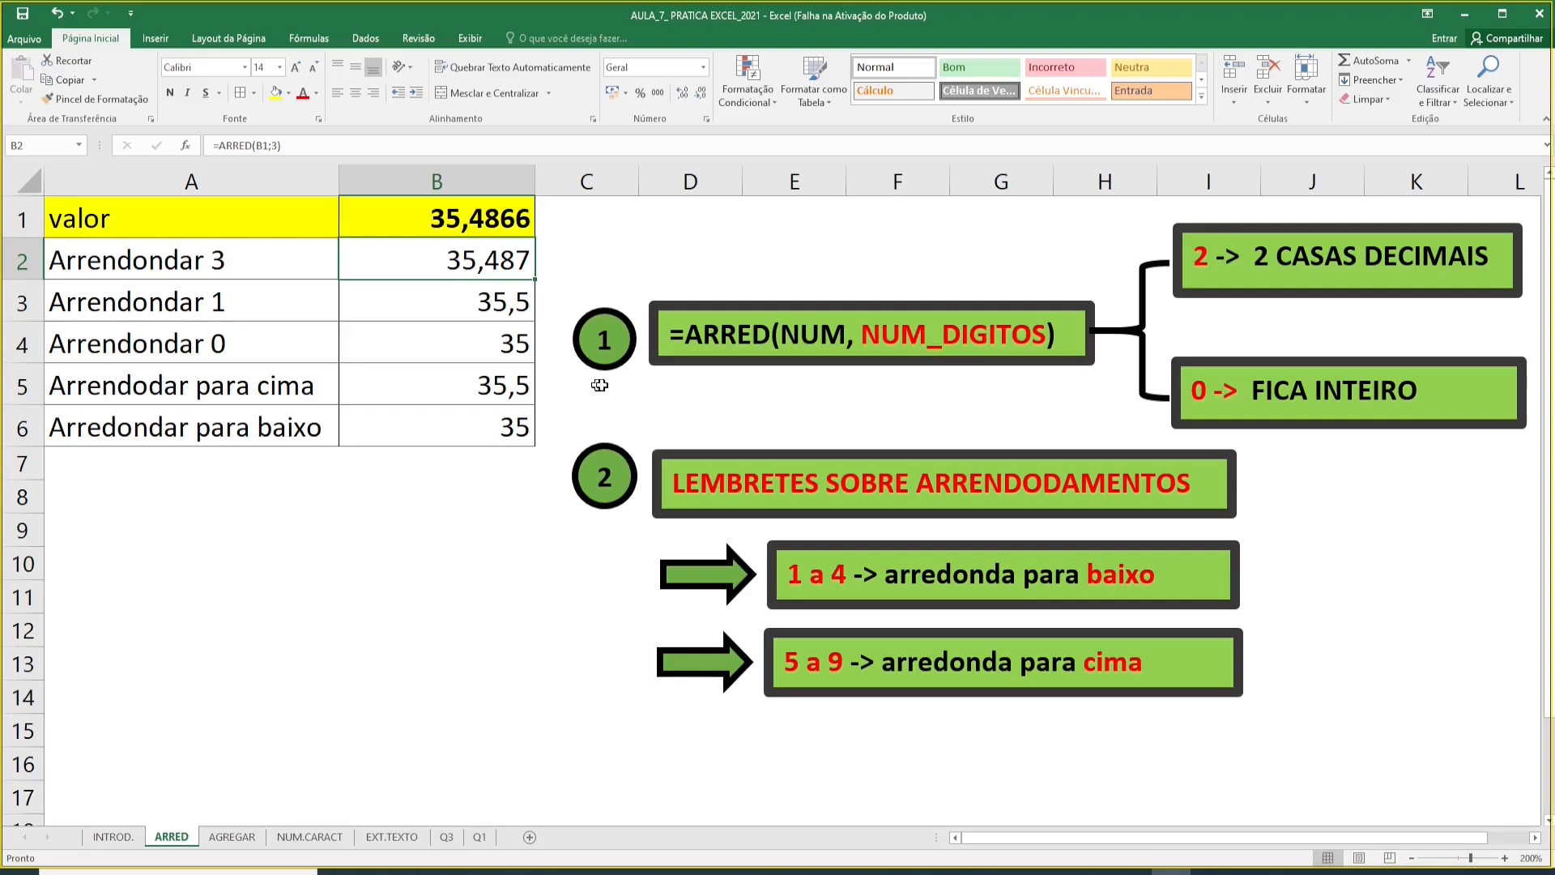
pyautogui.click(687, 337)
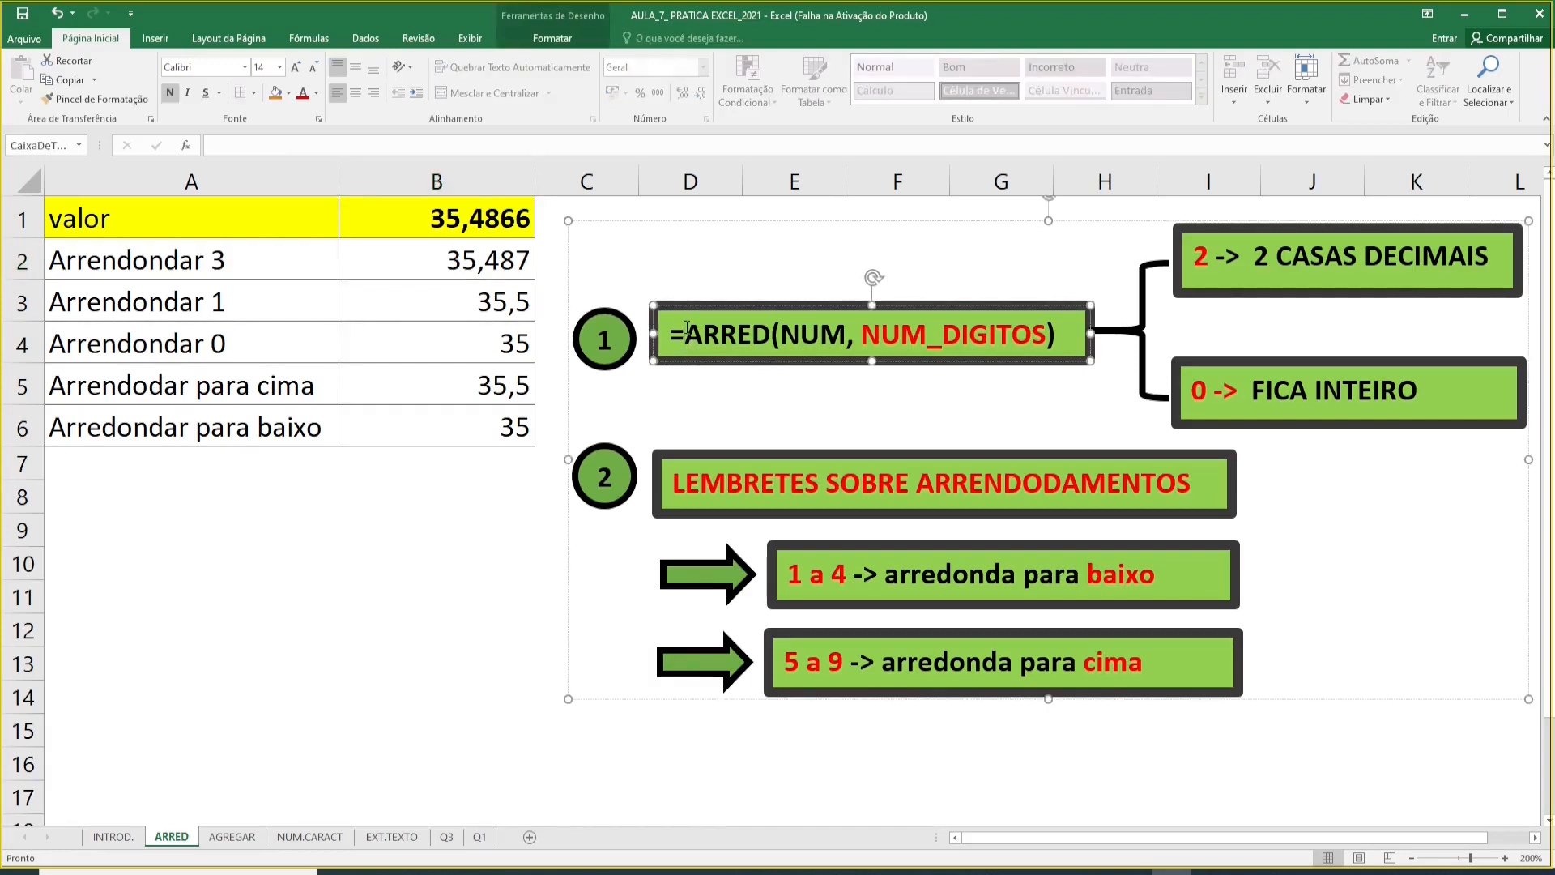
pyautogui.moveTo(690, 330); pyautogui.dragTo(771, 335)
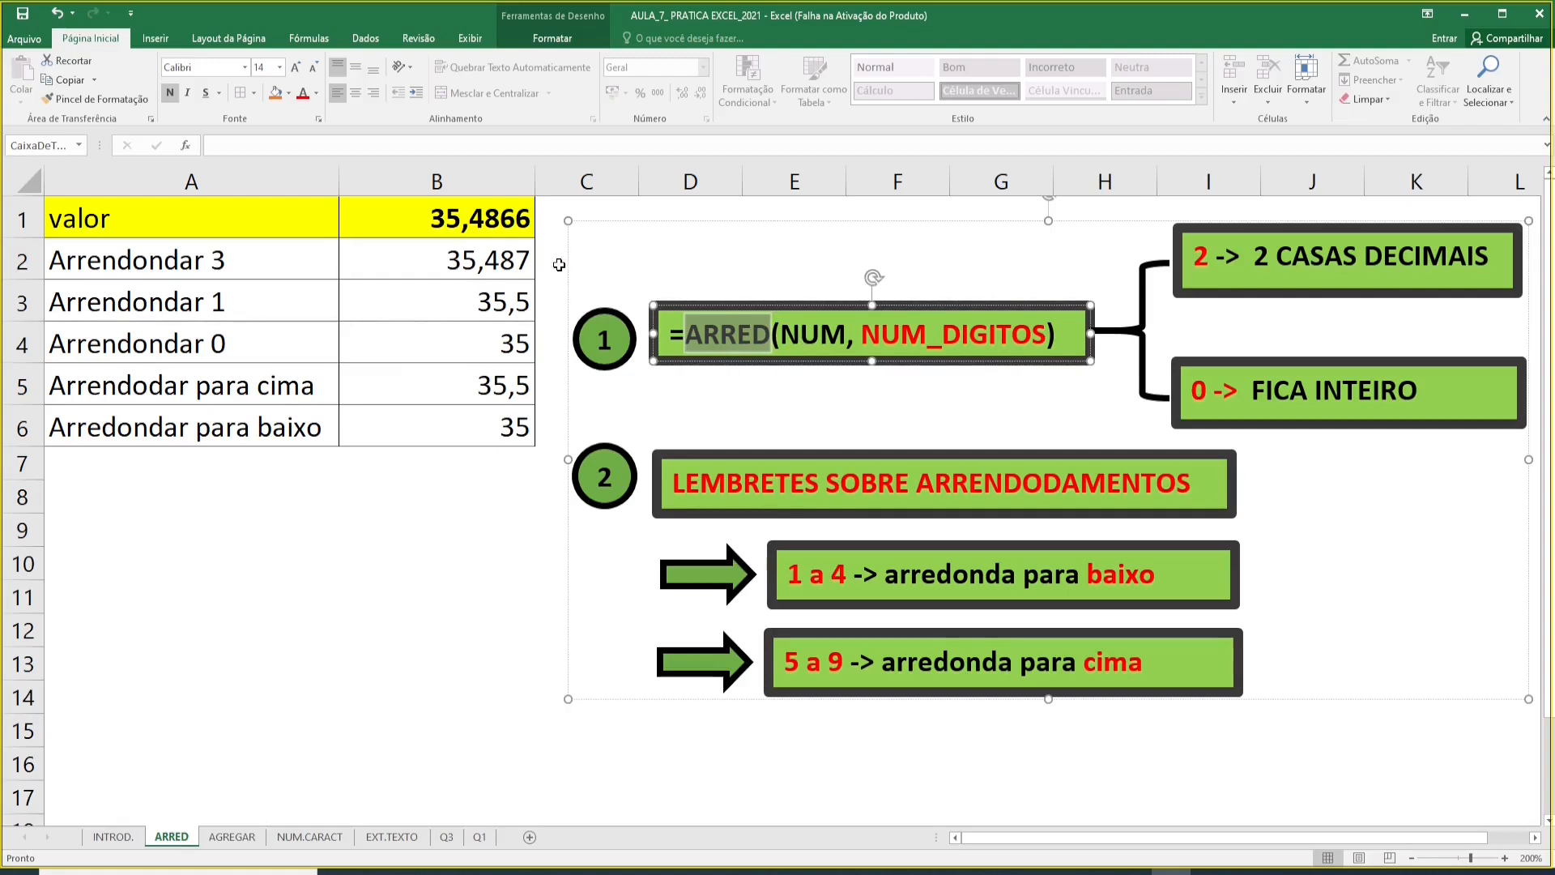
# Step: Clear the existing rounding formulas from cells B2:B6
pyautogui.click(557, 268)
pyautogui.click(506, 316)
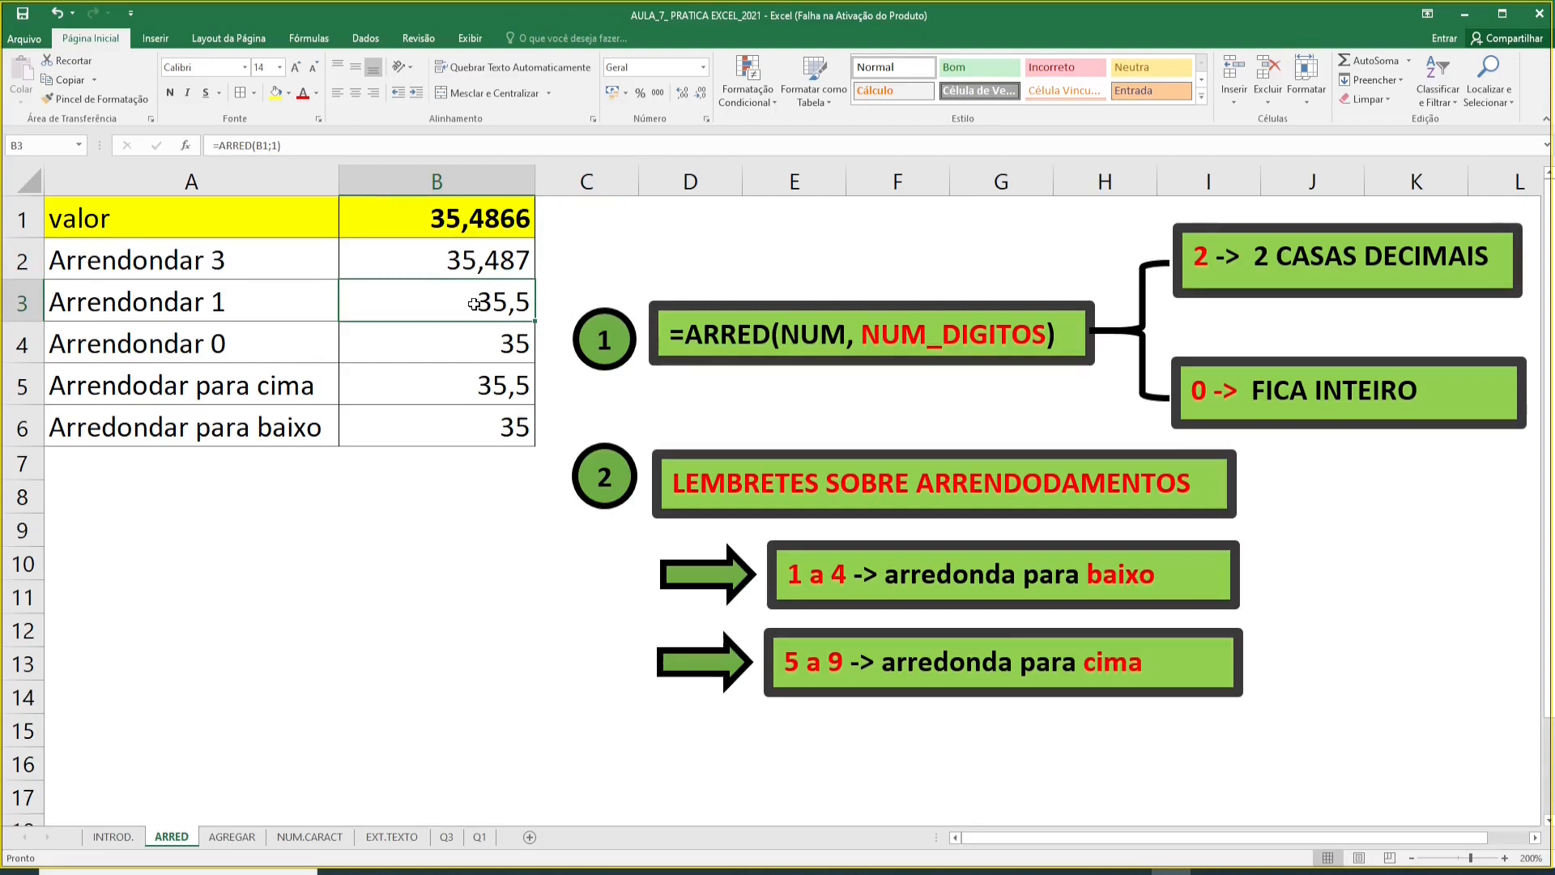
pyautogui.moveTo(424, 260); pyautogui.dragTo(433, 430)
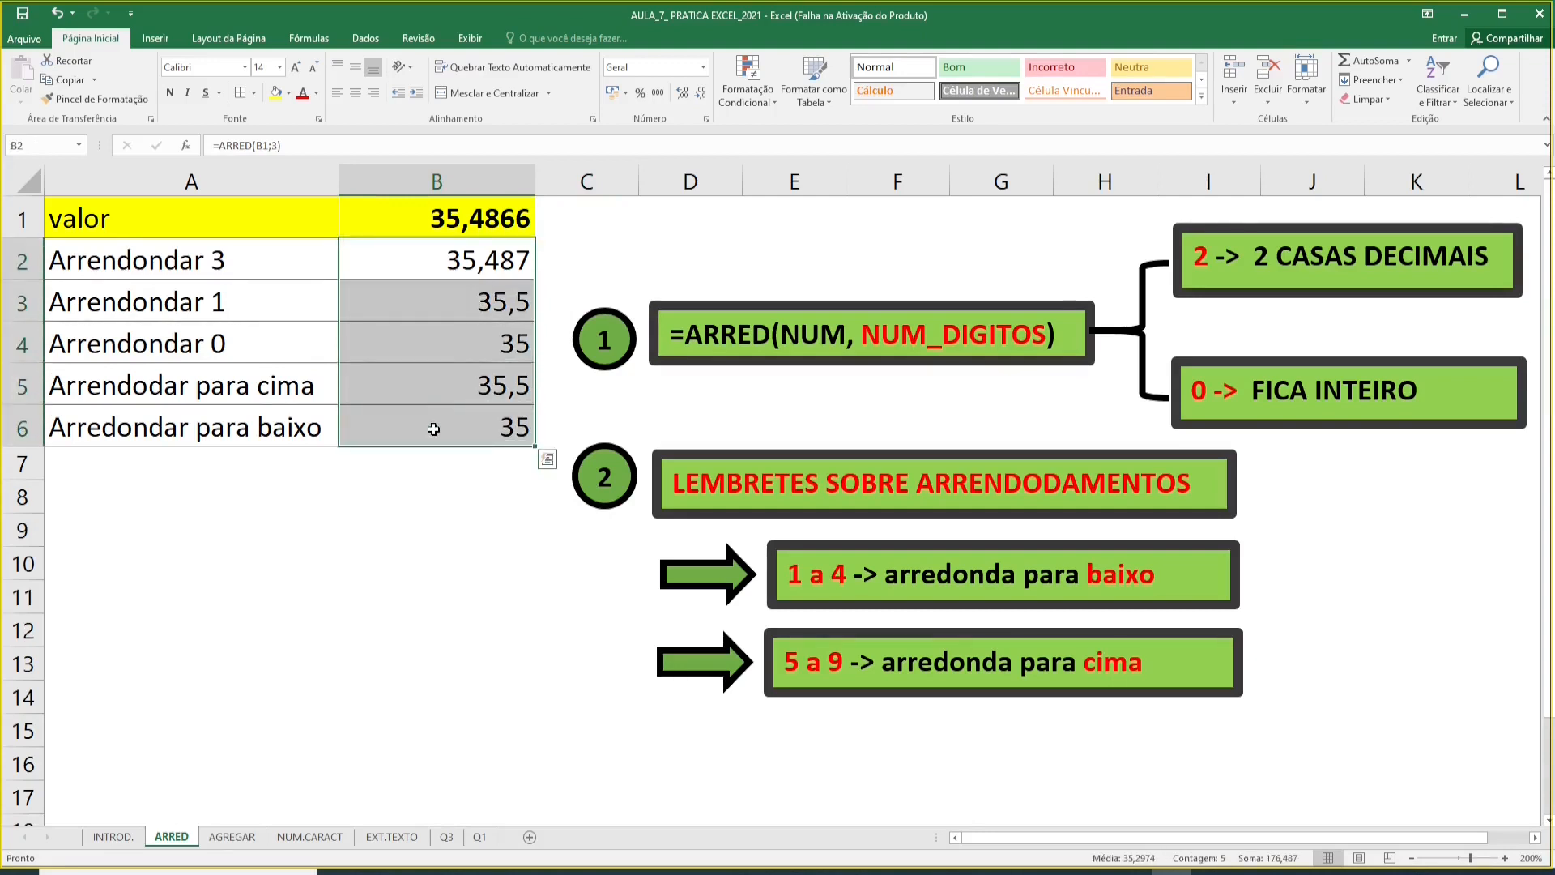
pyautogui.press('Delete')
pyautogui.click(426, 268)
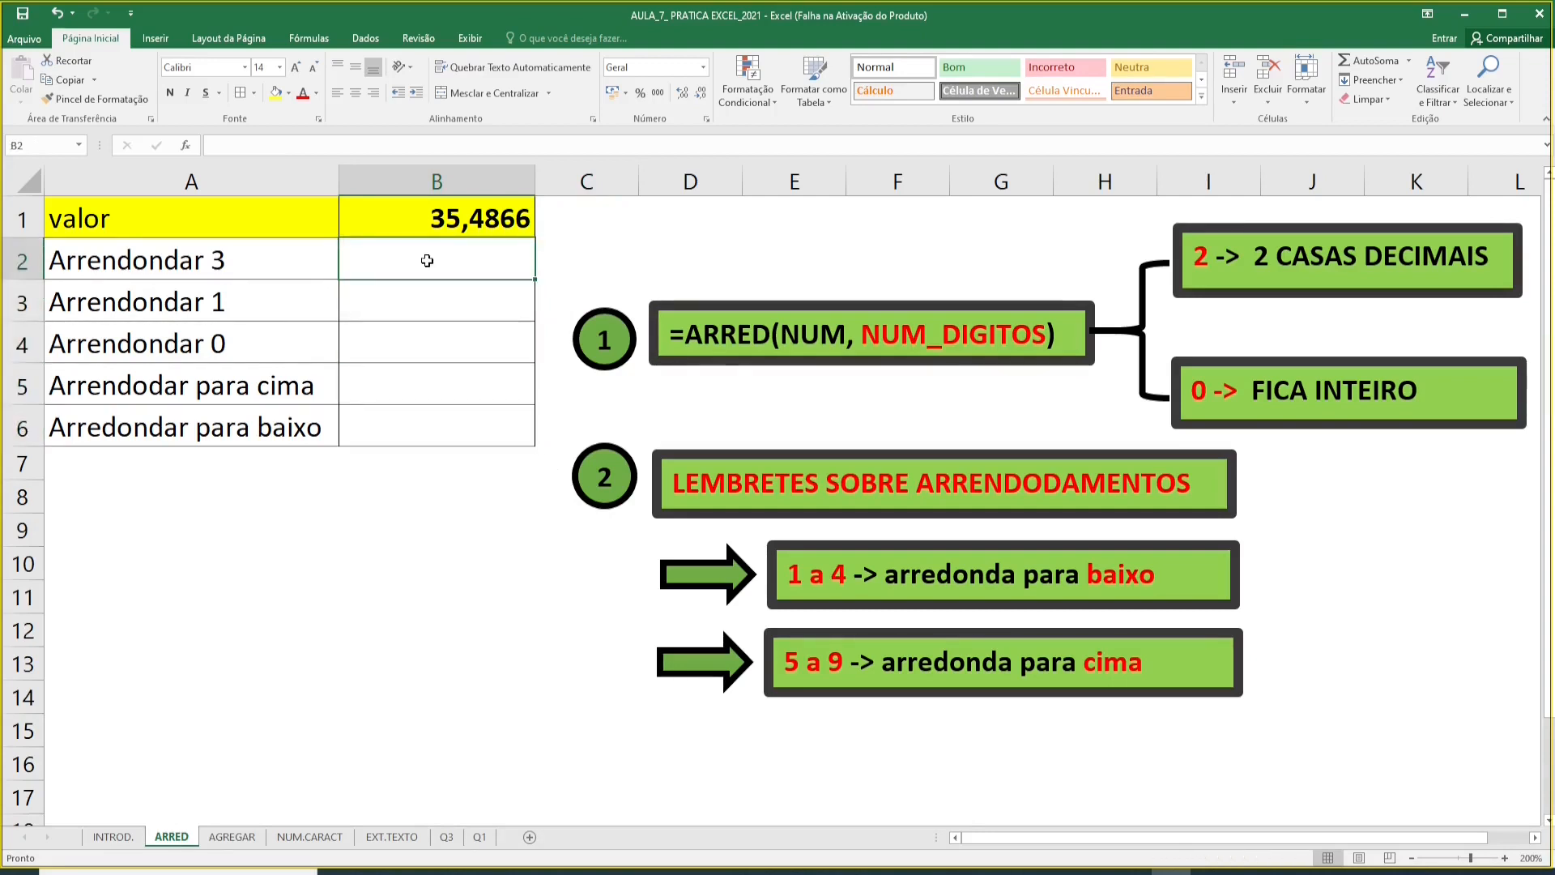
# Step: Examine the decimal digits of the value in cell B1, highlighting all of them and then the first three
pyautogui.click(437, 215)
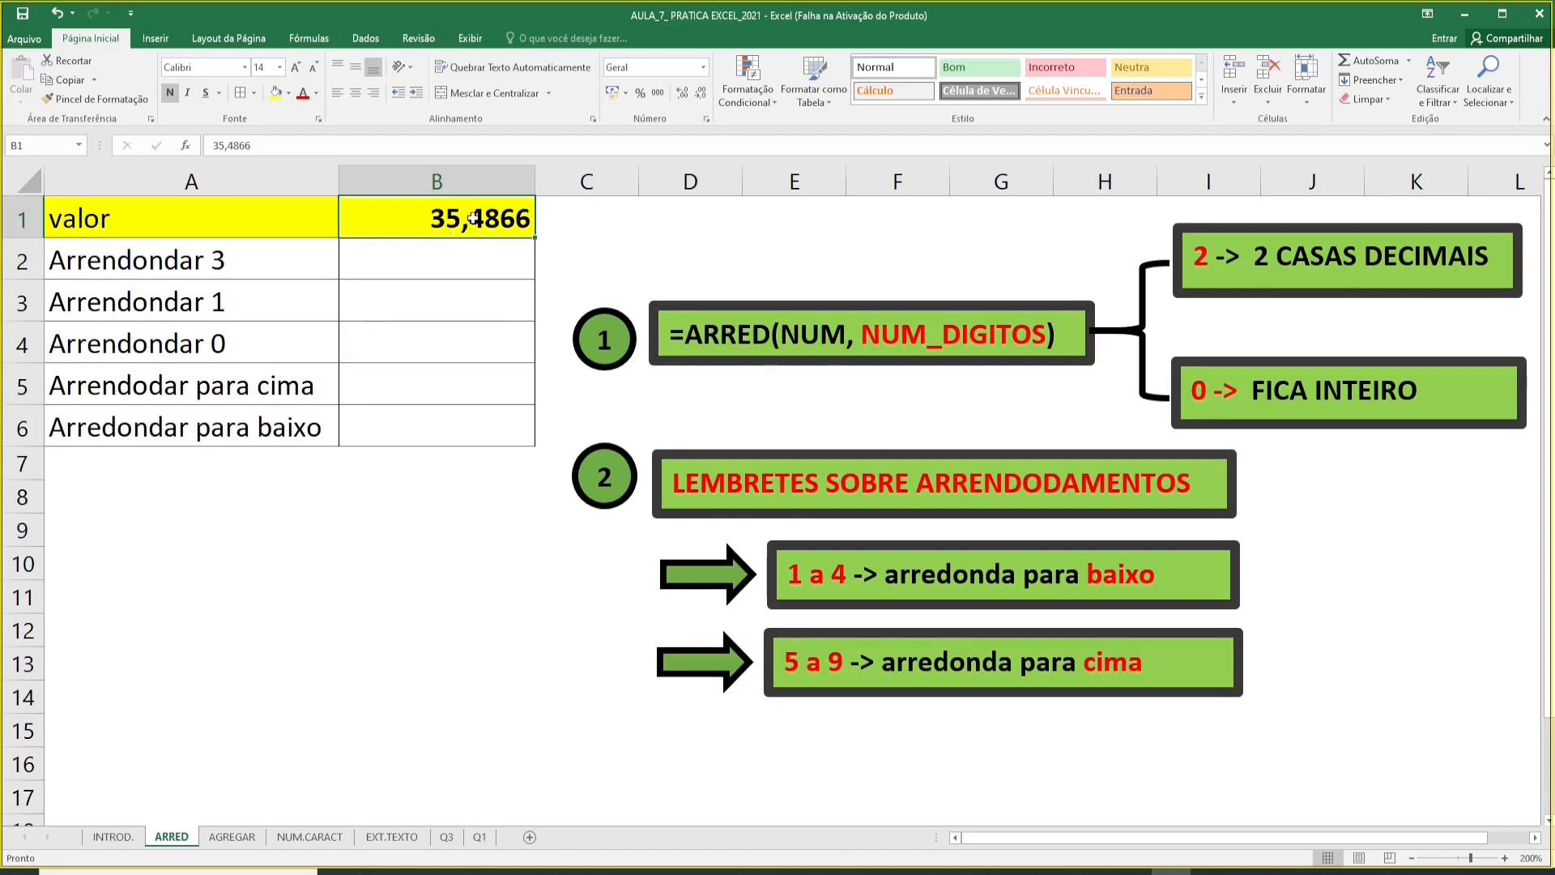
pyautogui.doubleClick(472, 219)
pyautogui.moveTo(470, 218); pyautogui.dragTo(530, 225)
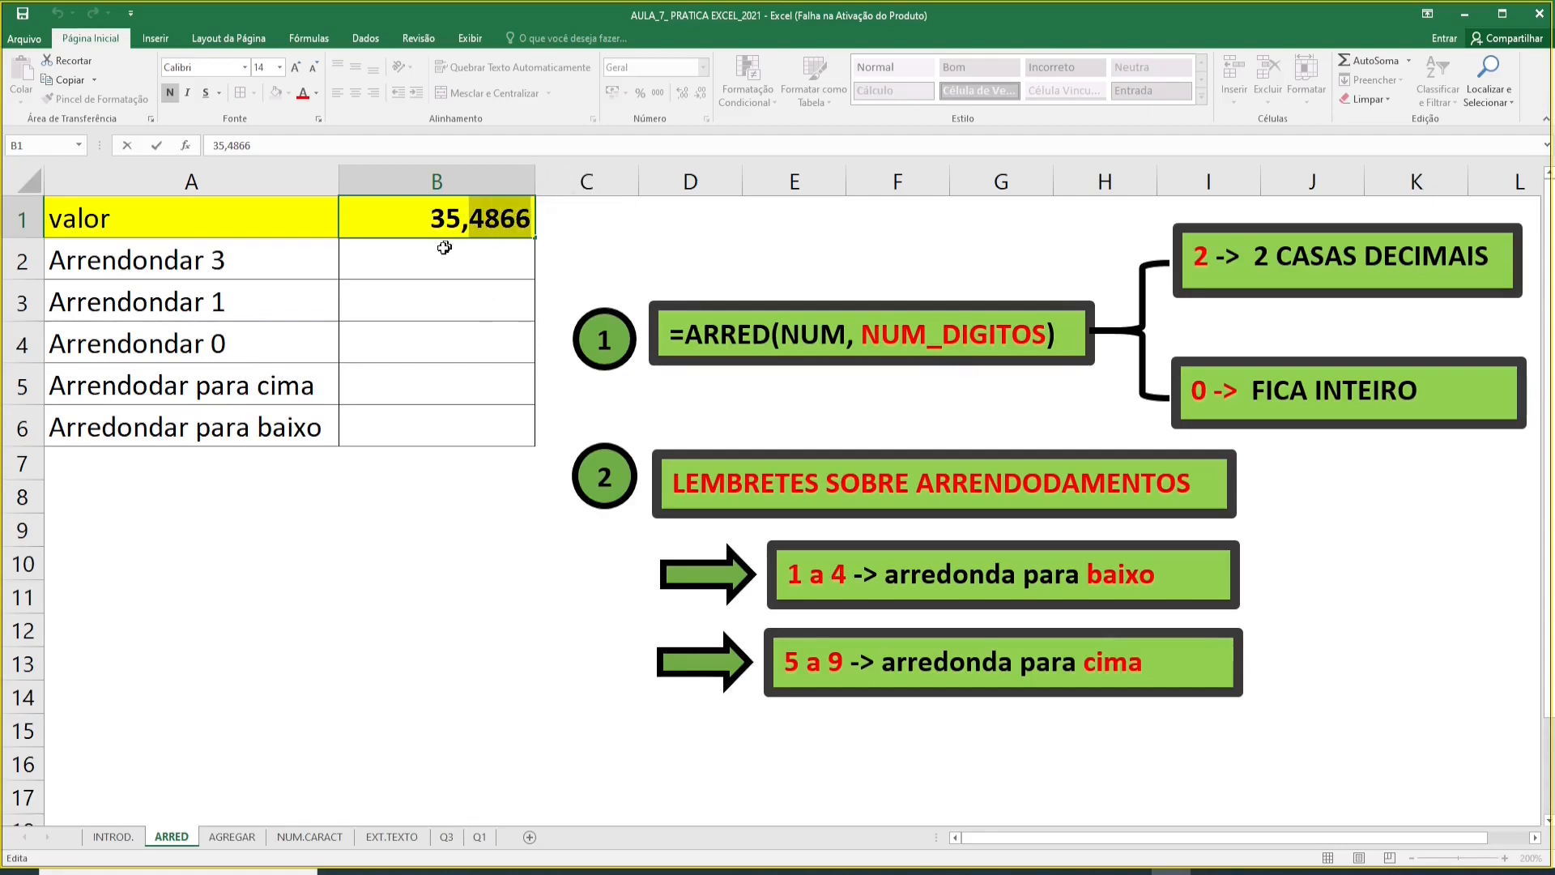
pyautogui.click(424, 270)
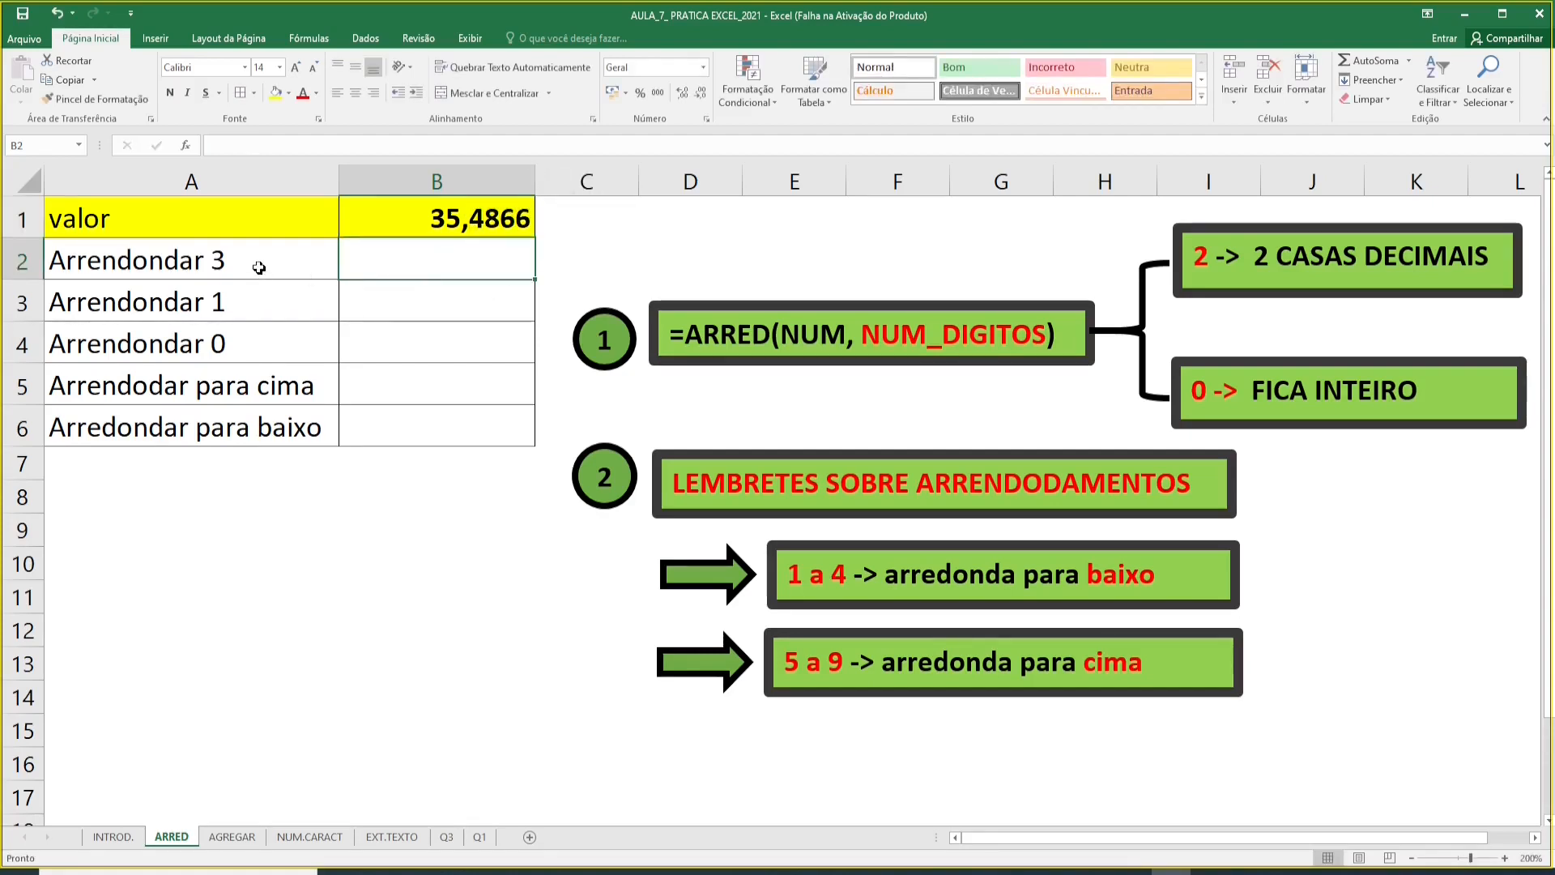
pyautogui.click(454, 228)
pyautogui.doubleClick(472, 219)
pyautogui.moveTo(472, 219); pyautogui.dragTo(515, 218)
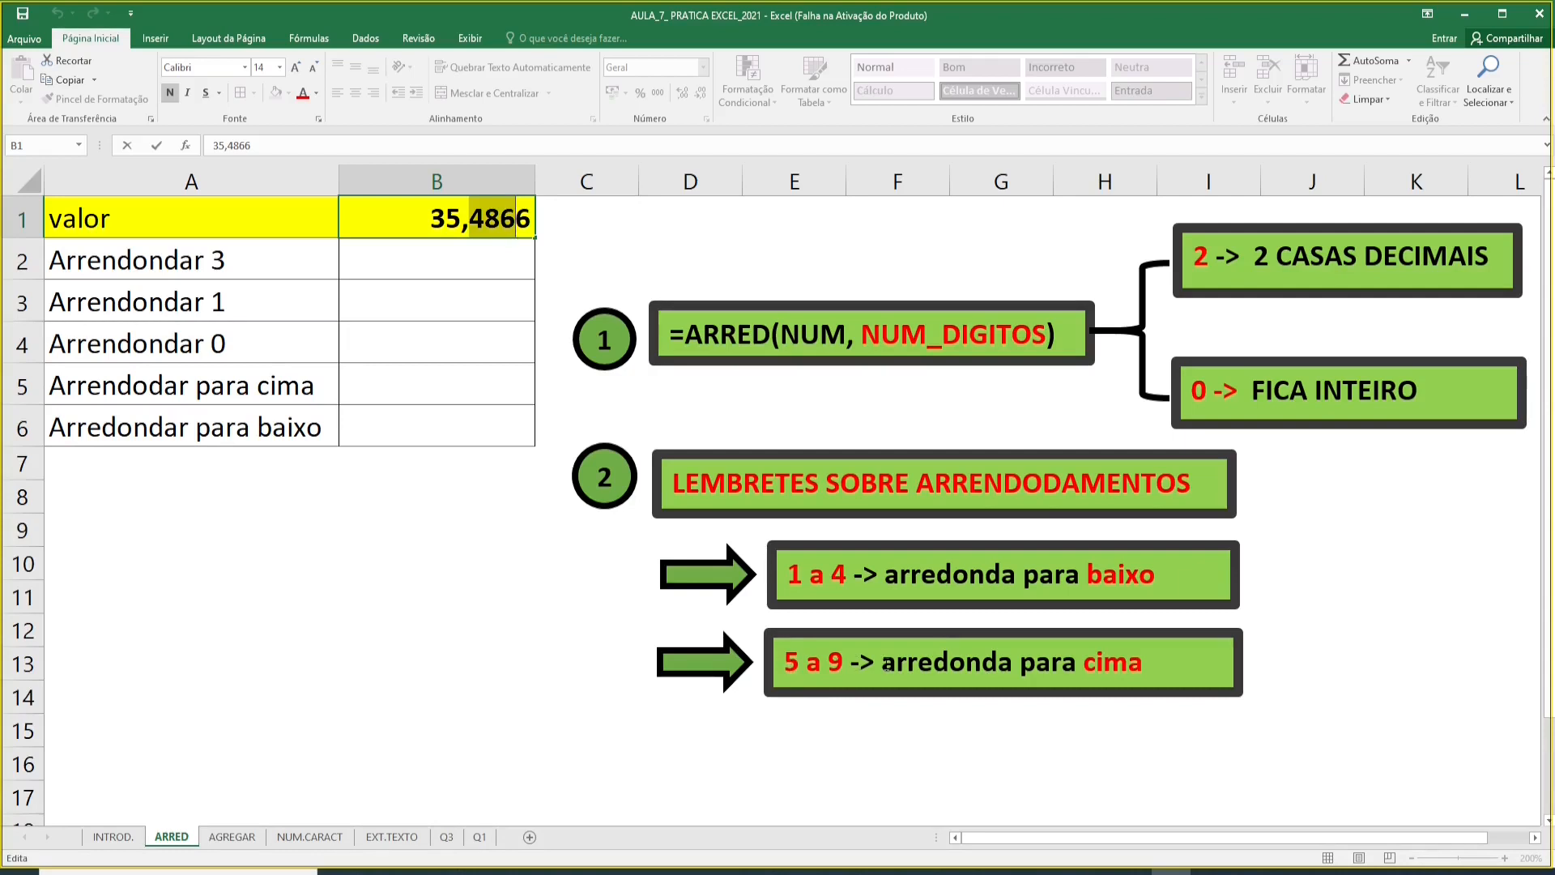
# Step: Enter the formula =ARRED(B1;3) in cell B2 to round the value to three decimal places
pyautogui.click(499, 265)
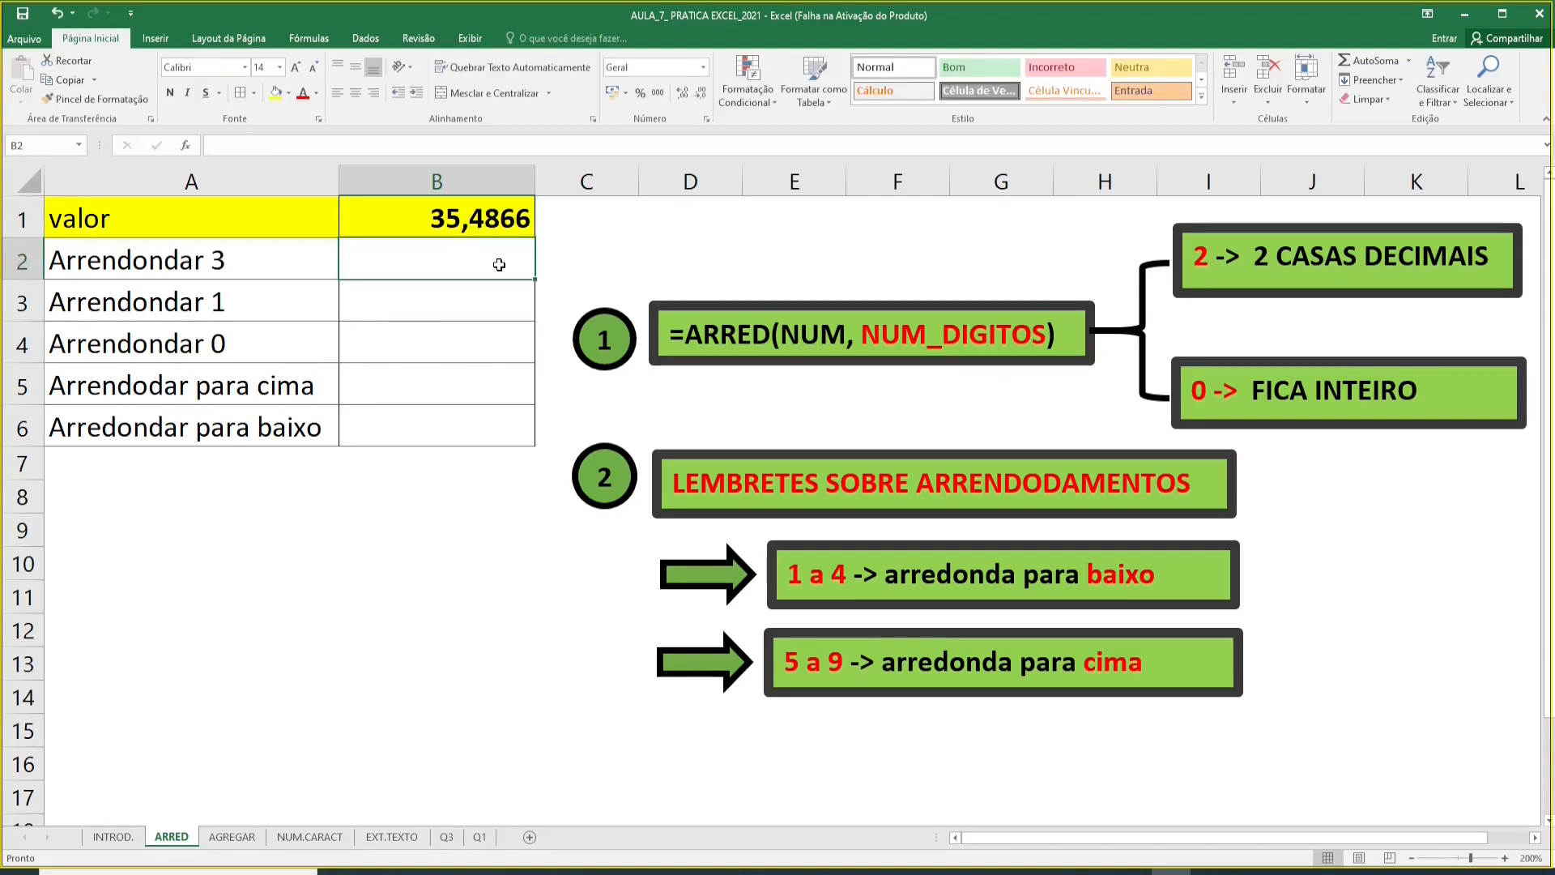
pyautogui.write('=ARED')
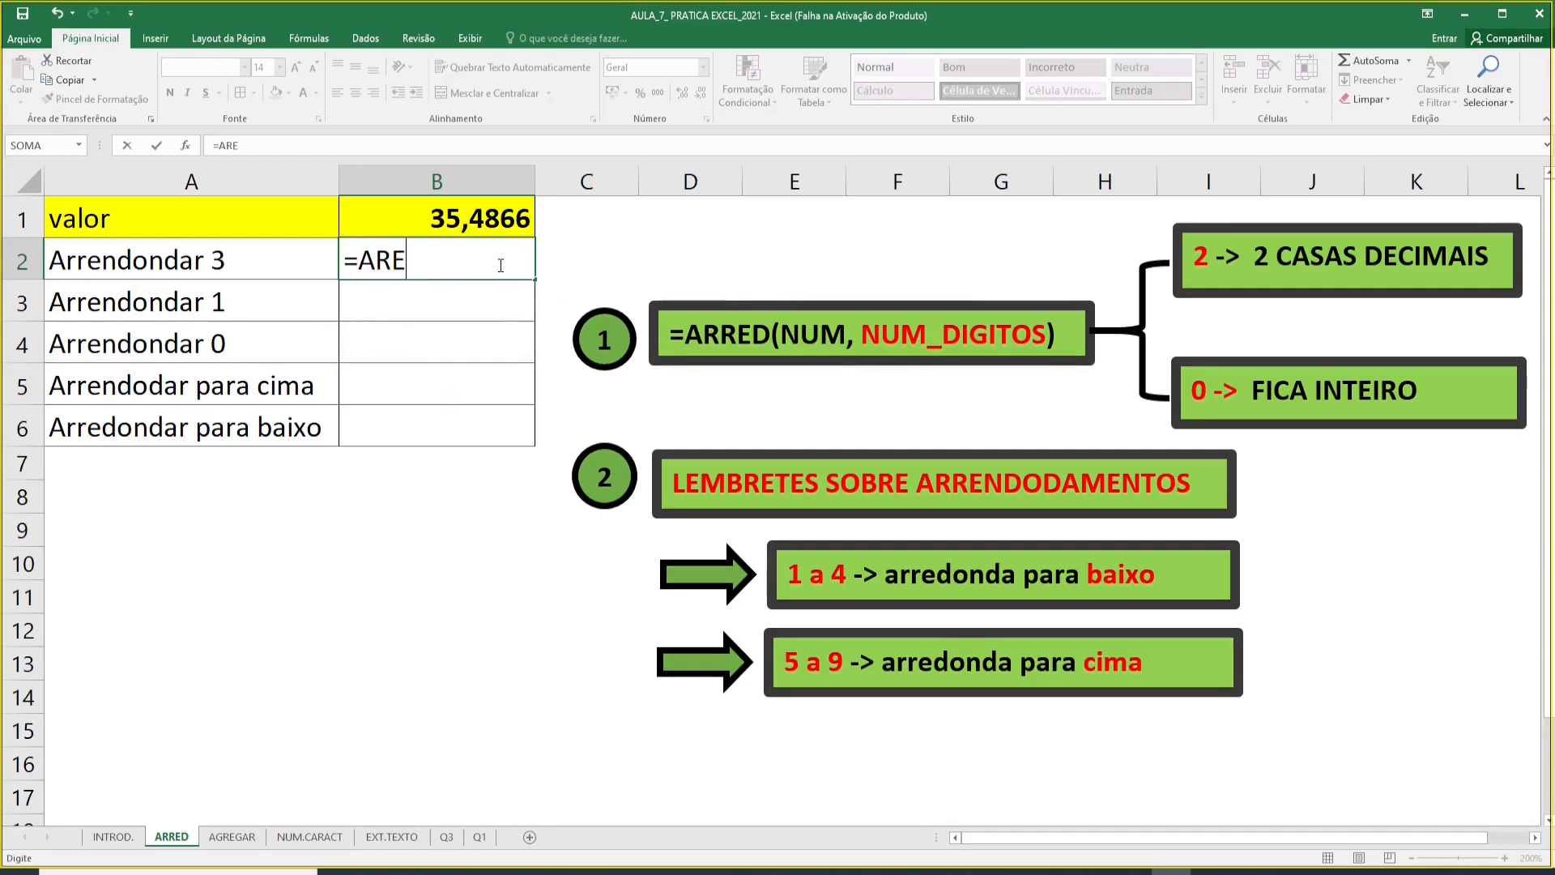
pyautogui.press('BackSpace')
pyautogui.press('BackSpace')
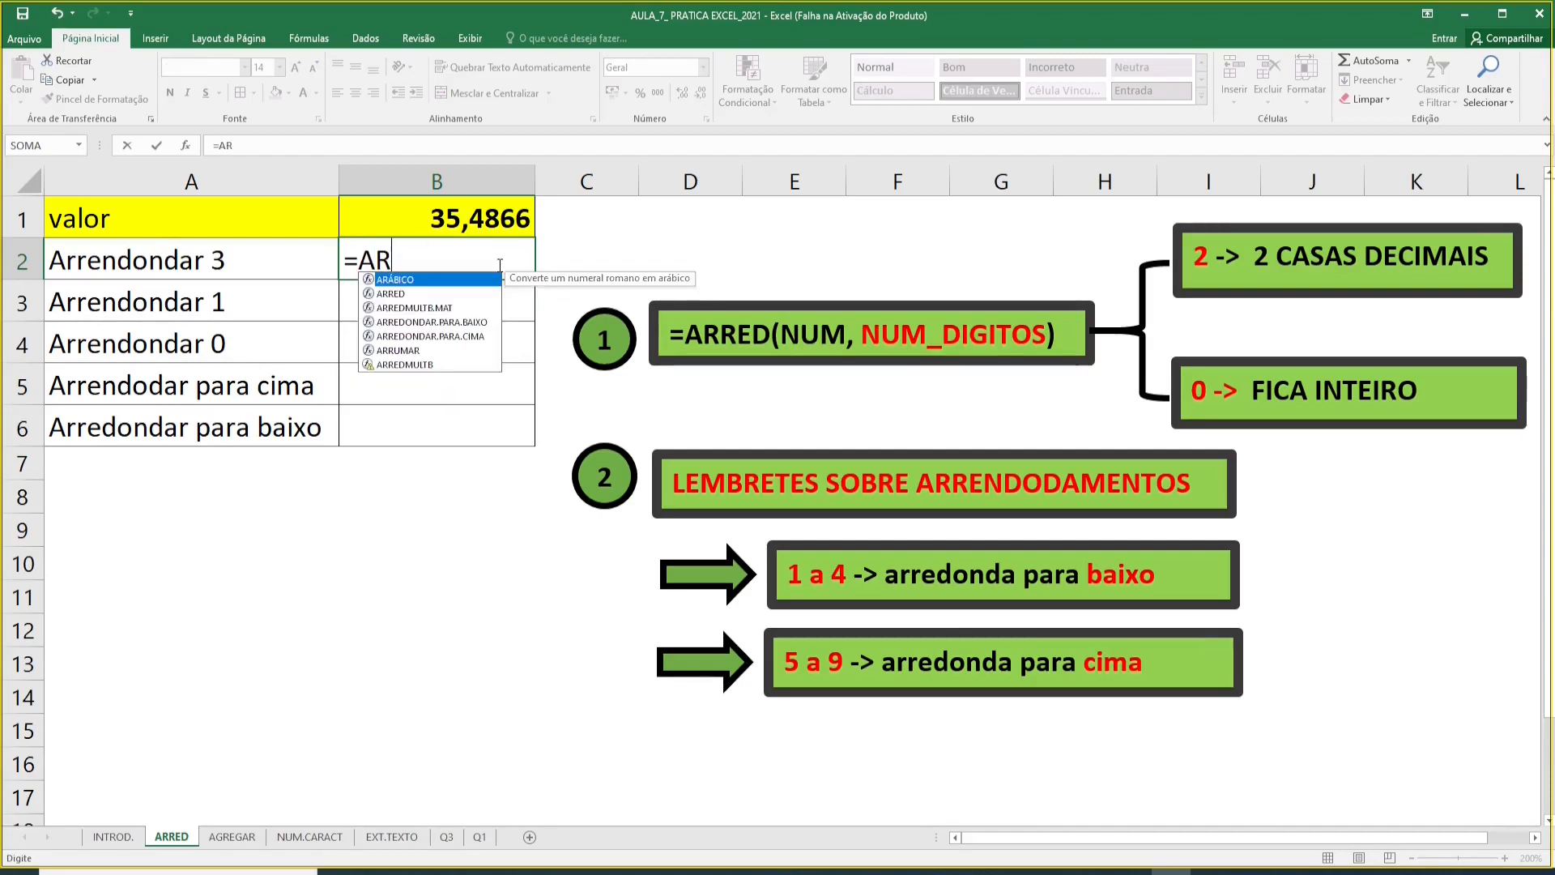
pyautogui.write('RED')
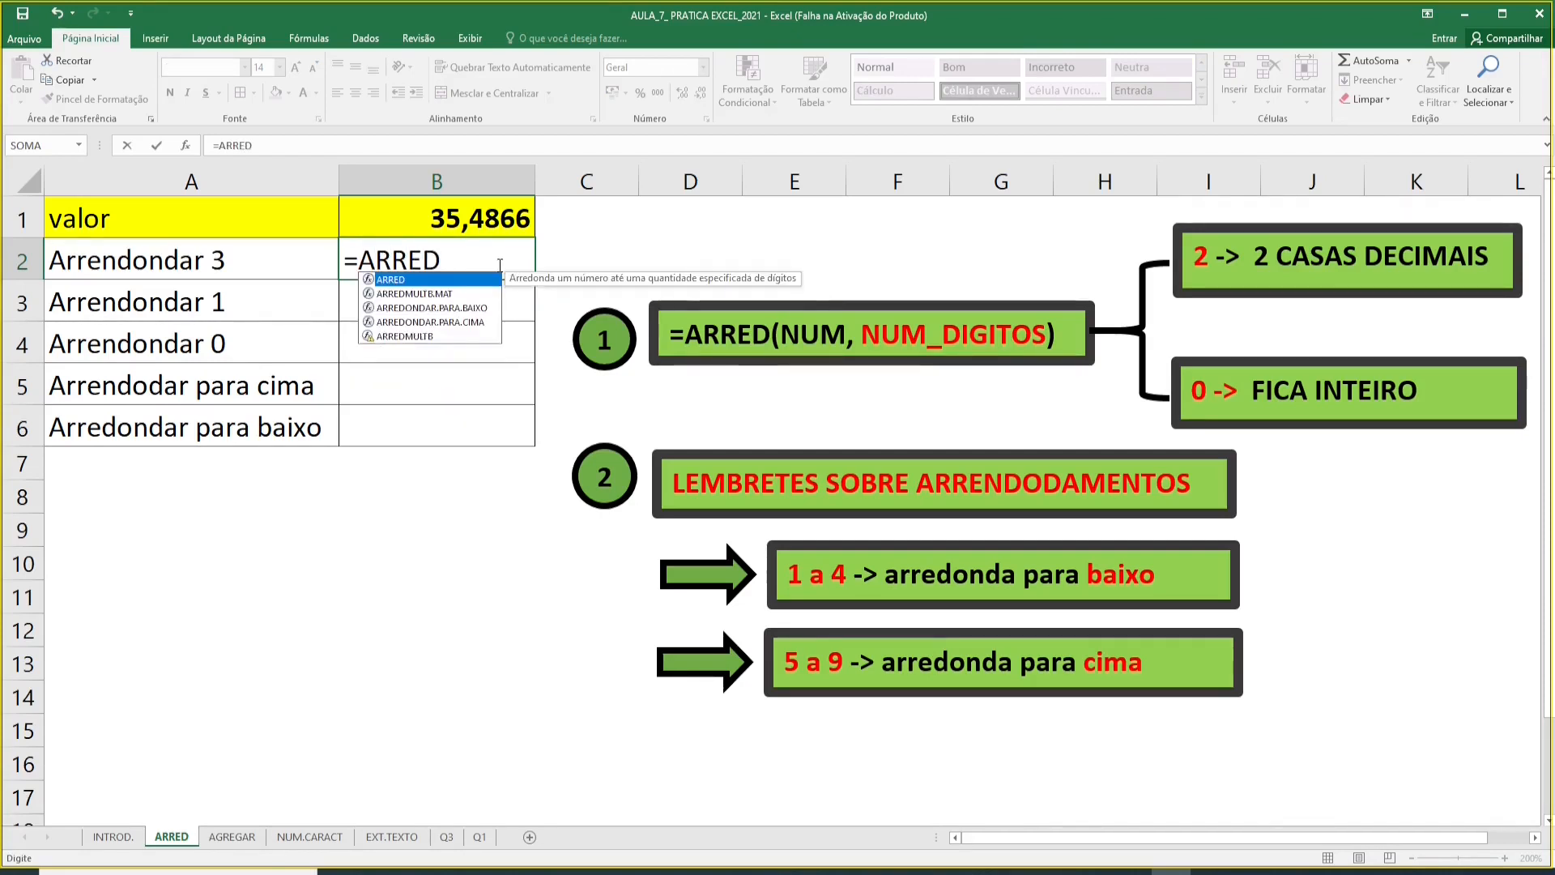
pyautogui.write('(')
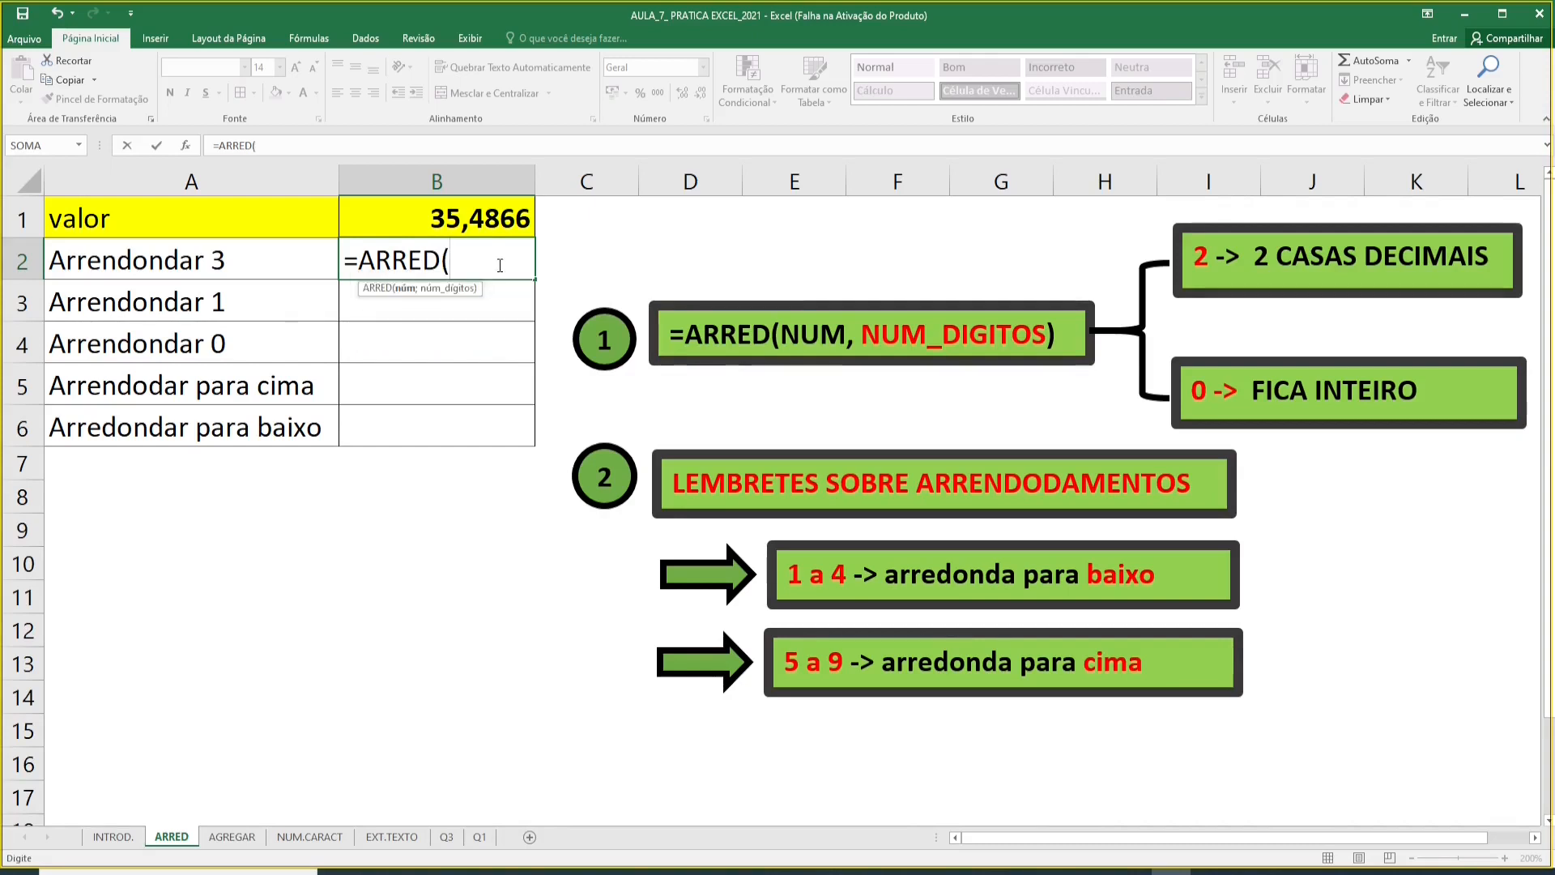
pyautogui.click(489, 214)
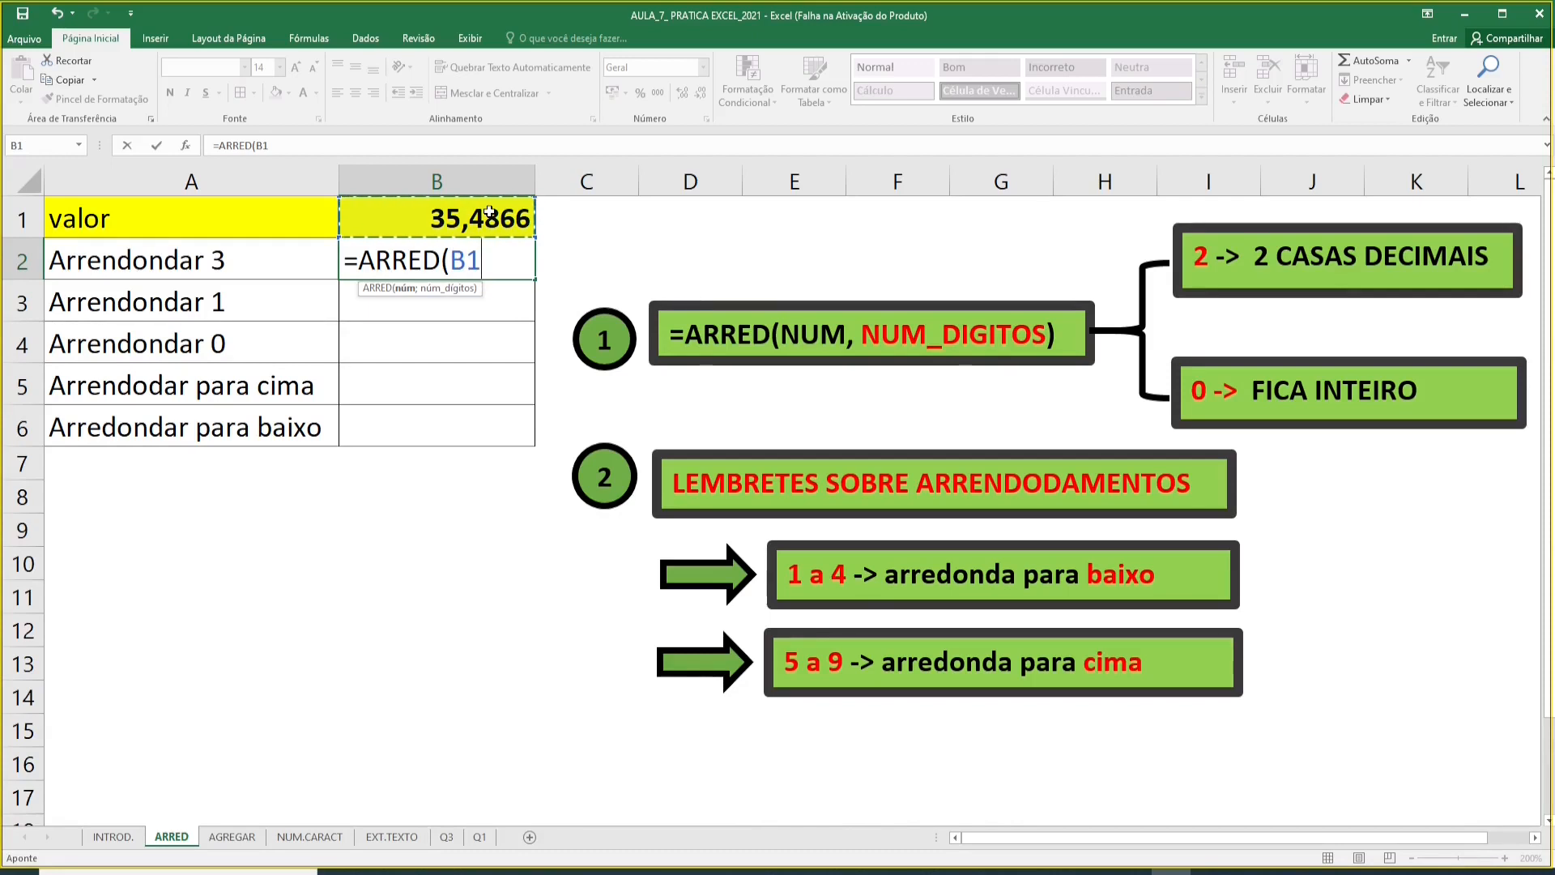
pyautogui.write(';')
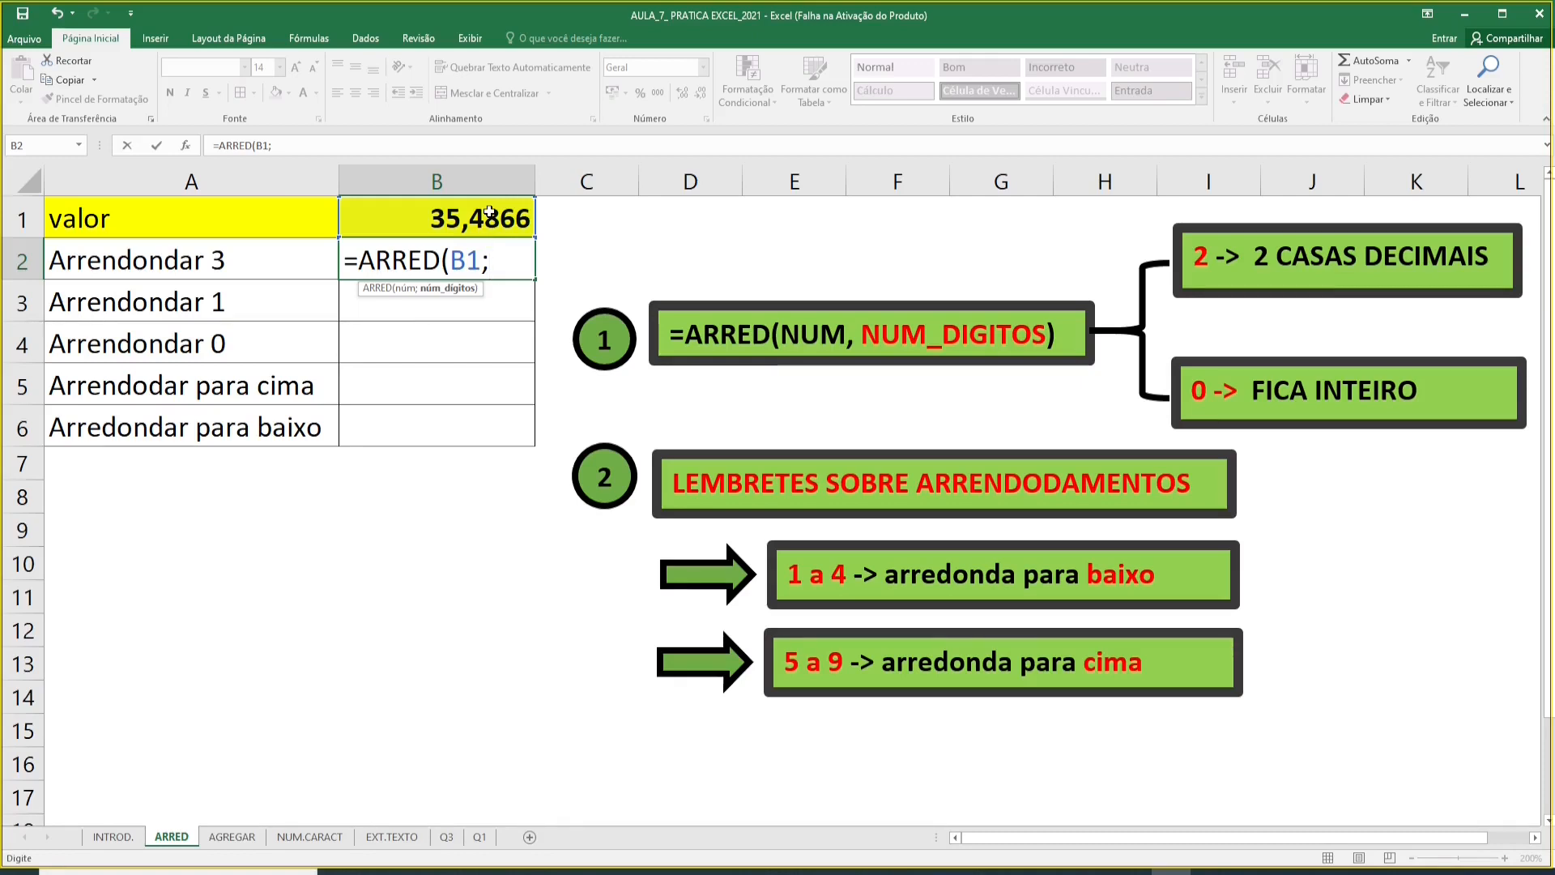
pyautogui.write('3)')
pyautogui.press('Return')
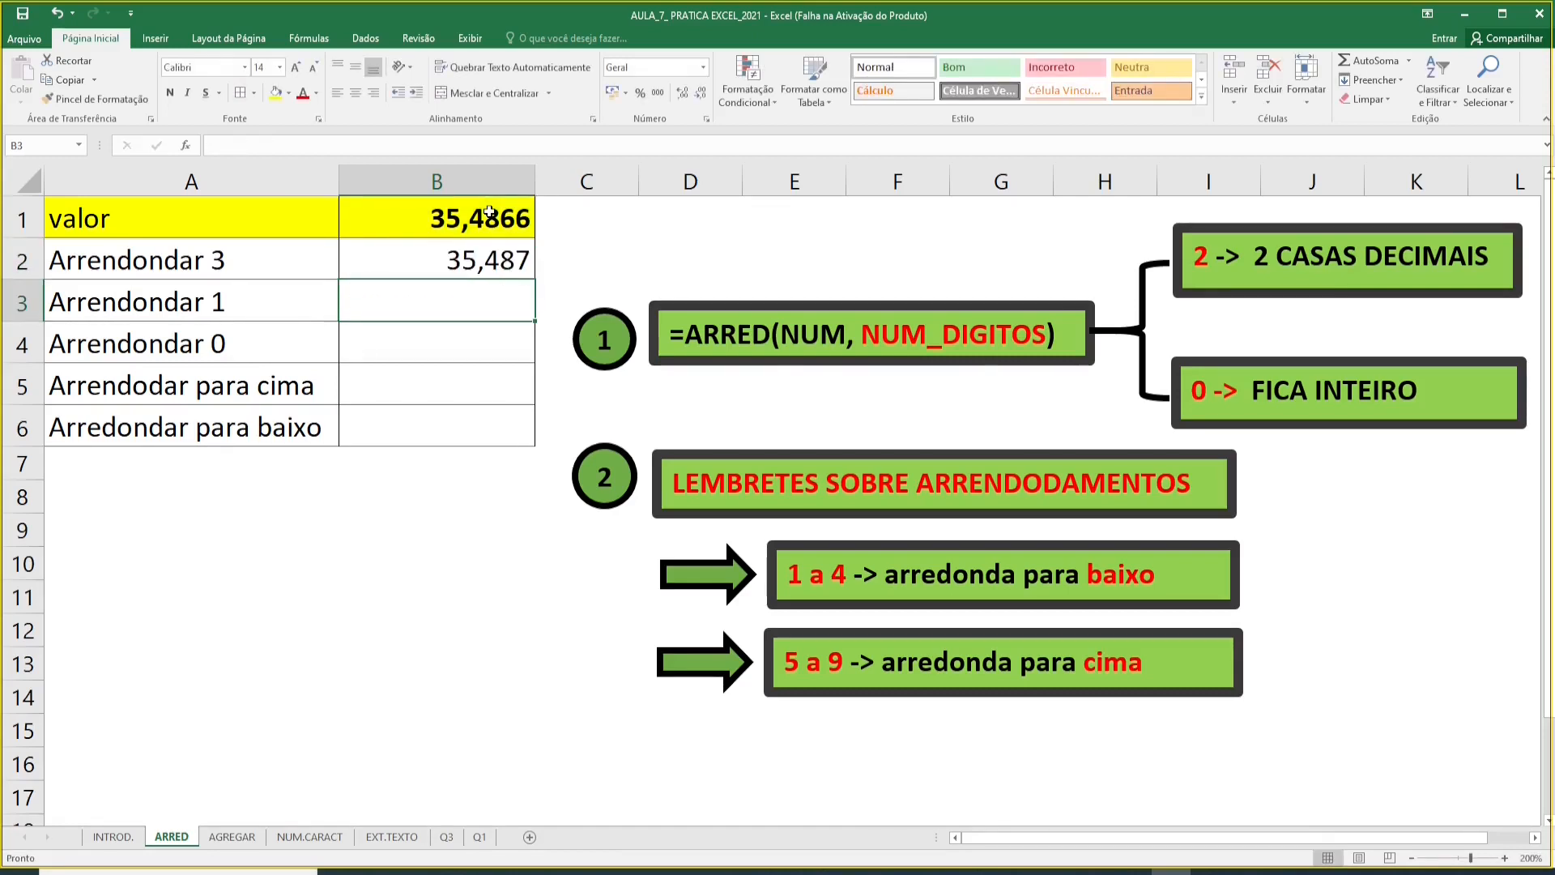
# Step: Review the B2 formula and highlight "para cima" in the rounding reminder for digits 5 to 9
pyautogui.press('Up')
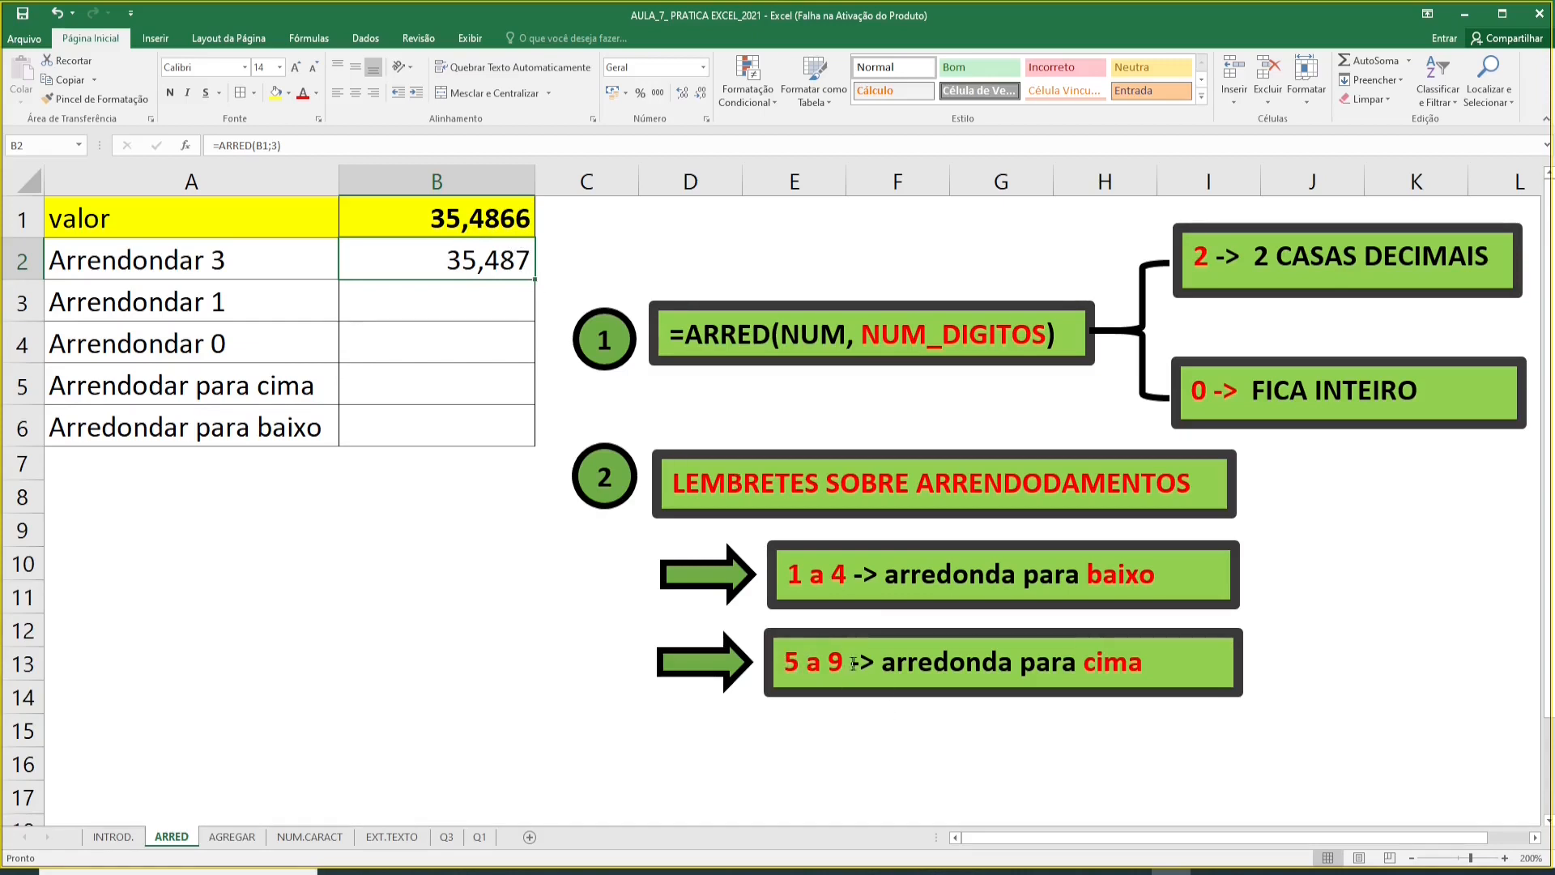
pyautogui.click(1097, 664)
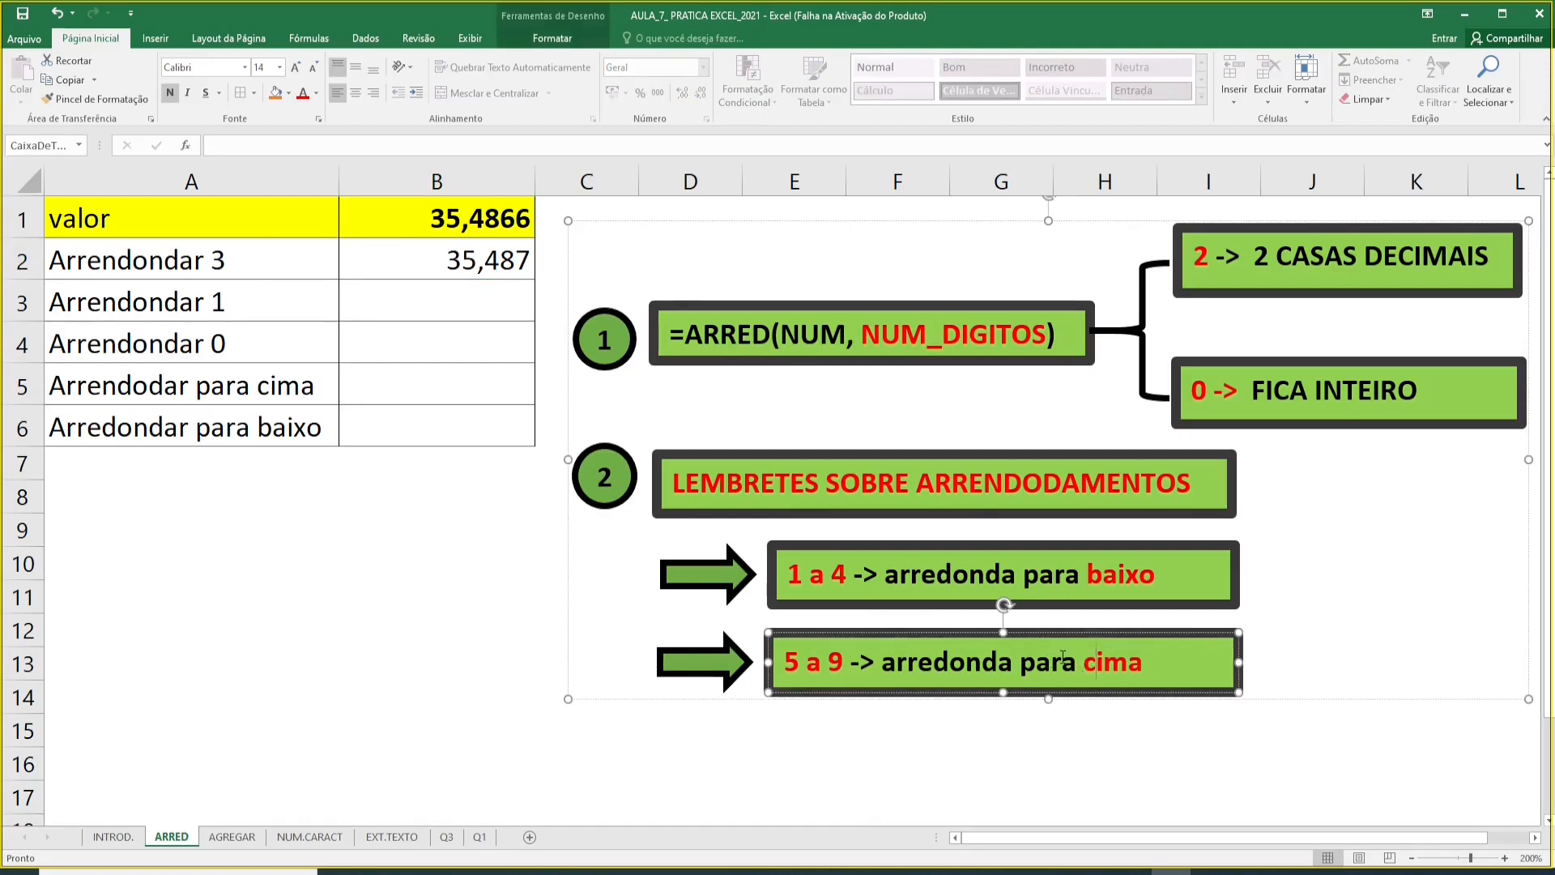
pyautogui.moveTo(1063, 662); pyautogui.dragTo(1146, 663)
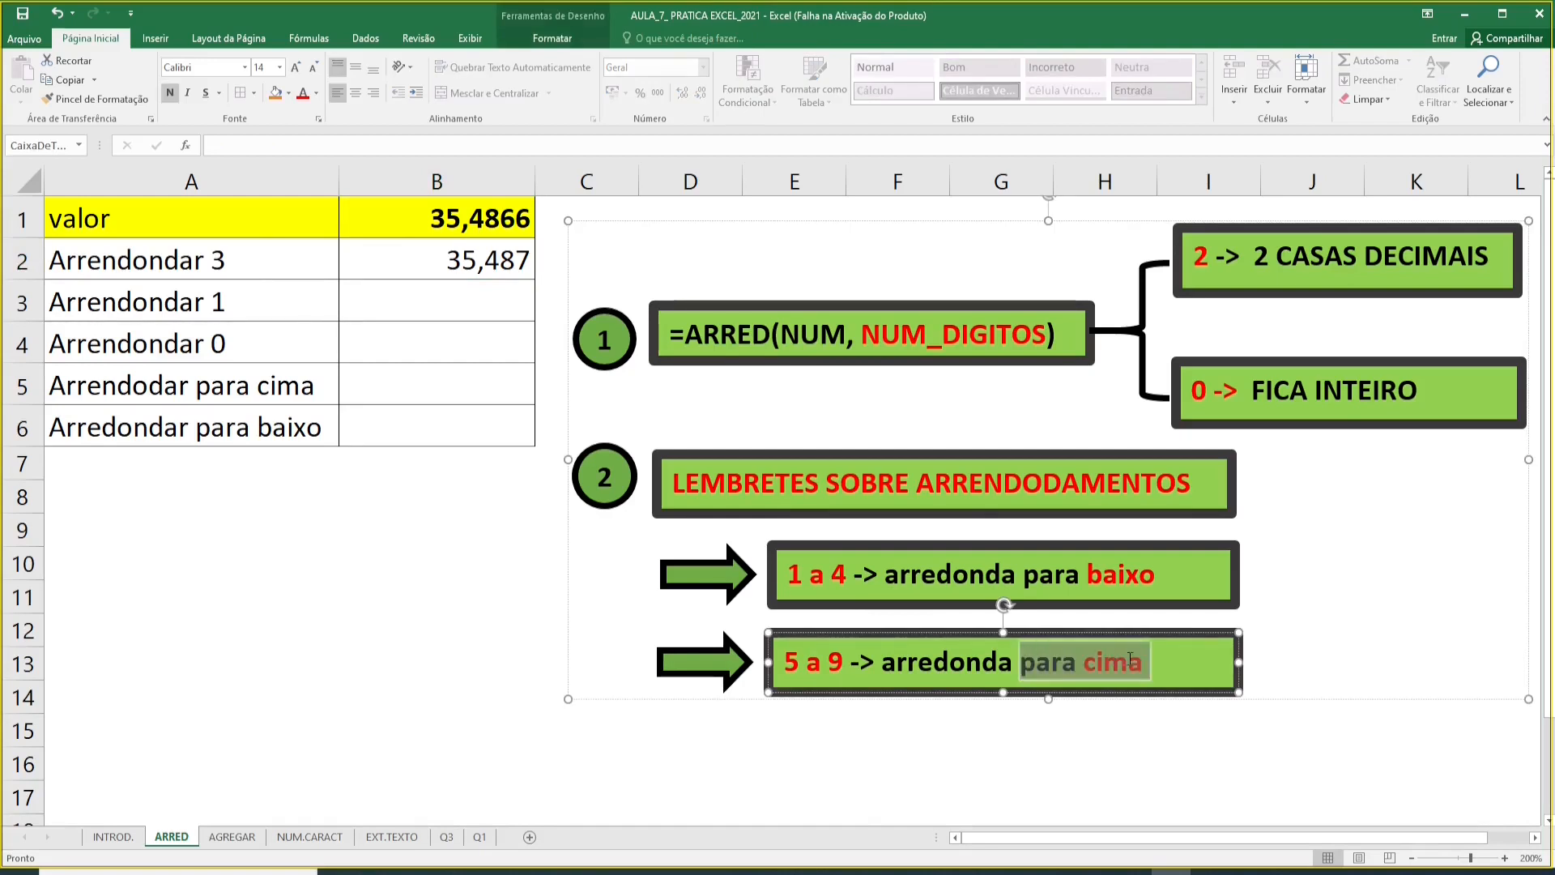
# Step: Change the value in cell B1 to 35,4864
pyautogui.doubleClick(521, 219)
pyautogui.press('BackSpace')
pyautogui.write('4')
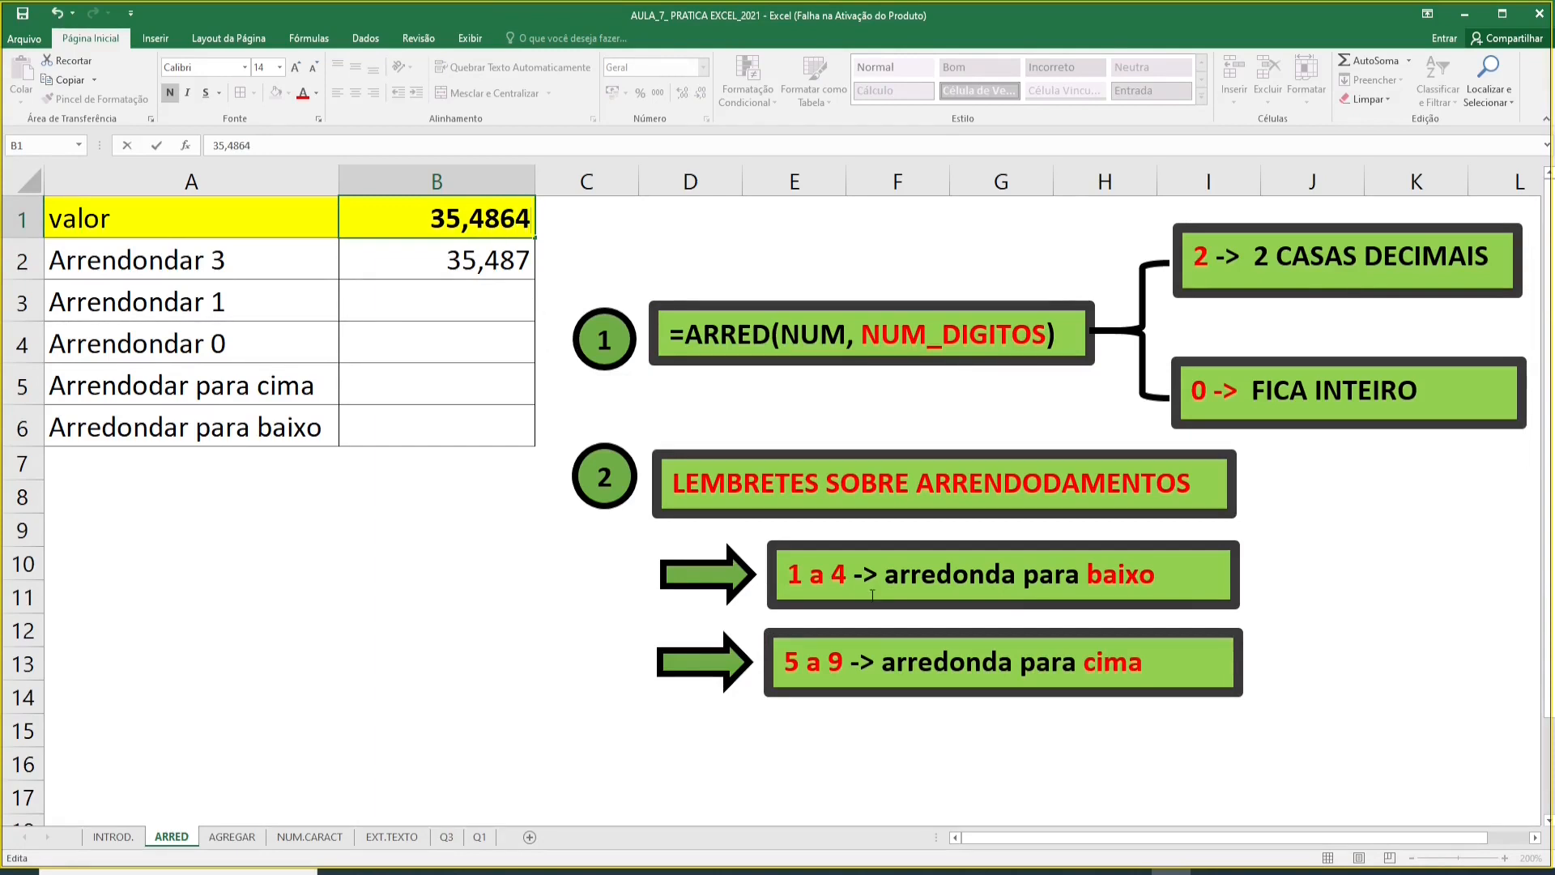
pyautogui.press('Return')
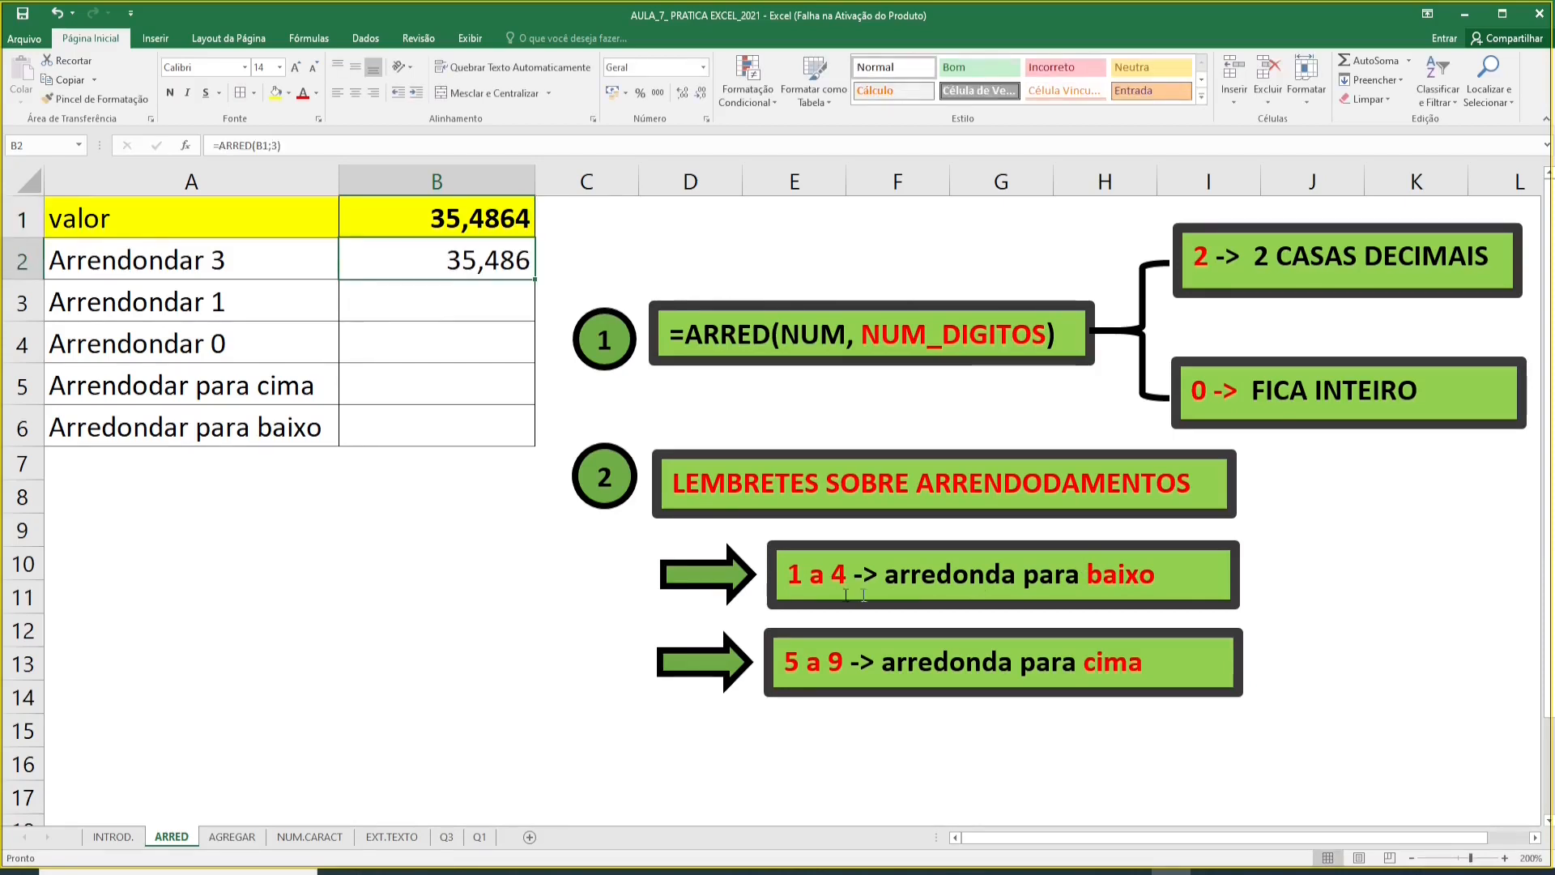
# Step: Enter the formula =ARRED(B1;1) in cell B3 to round the value to one decimal place
pyautogui.click(458, 312)
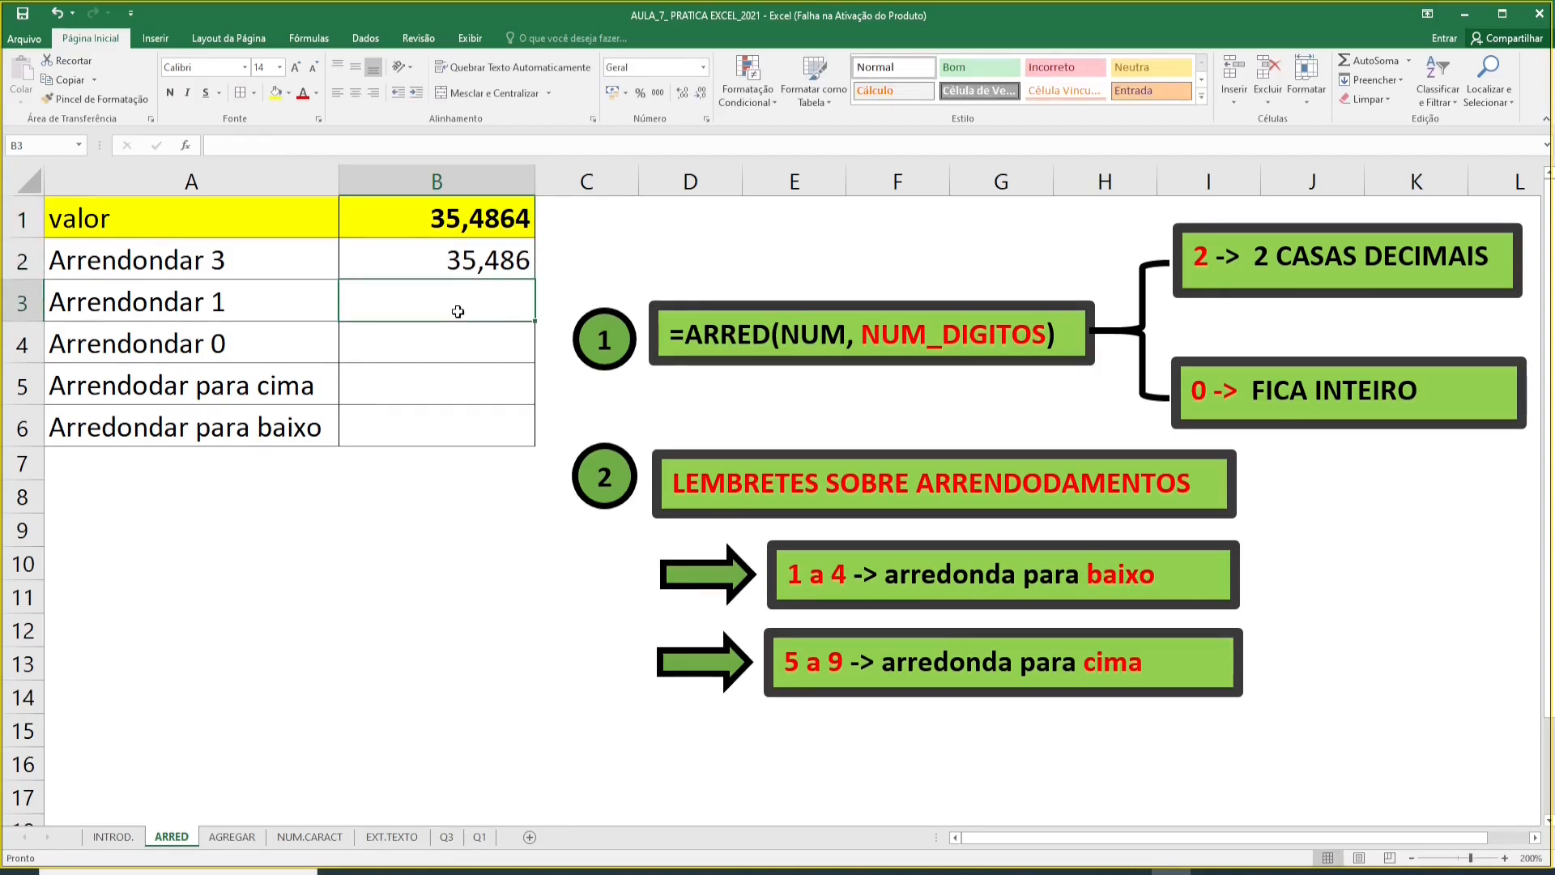
pyautogui.write('=ARRED')
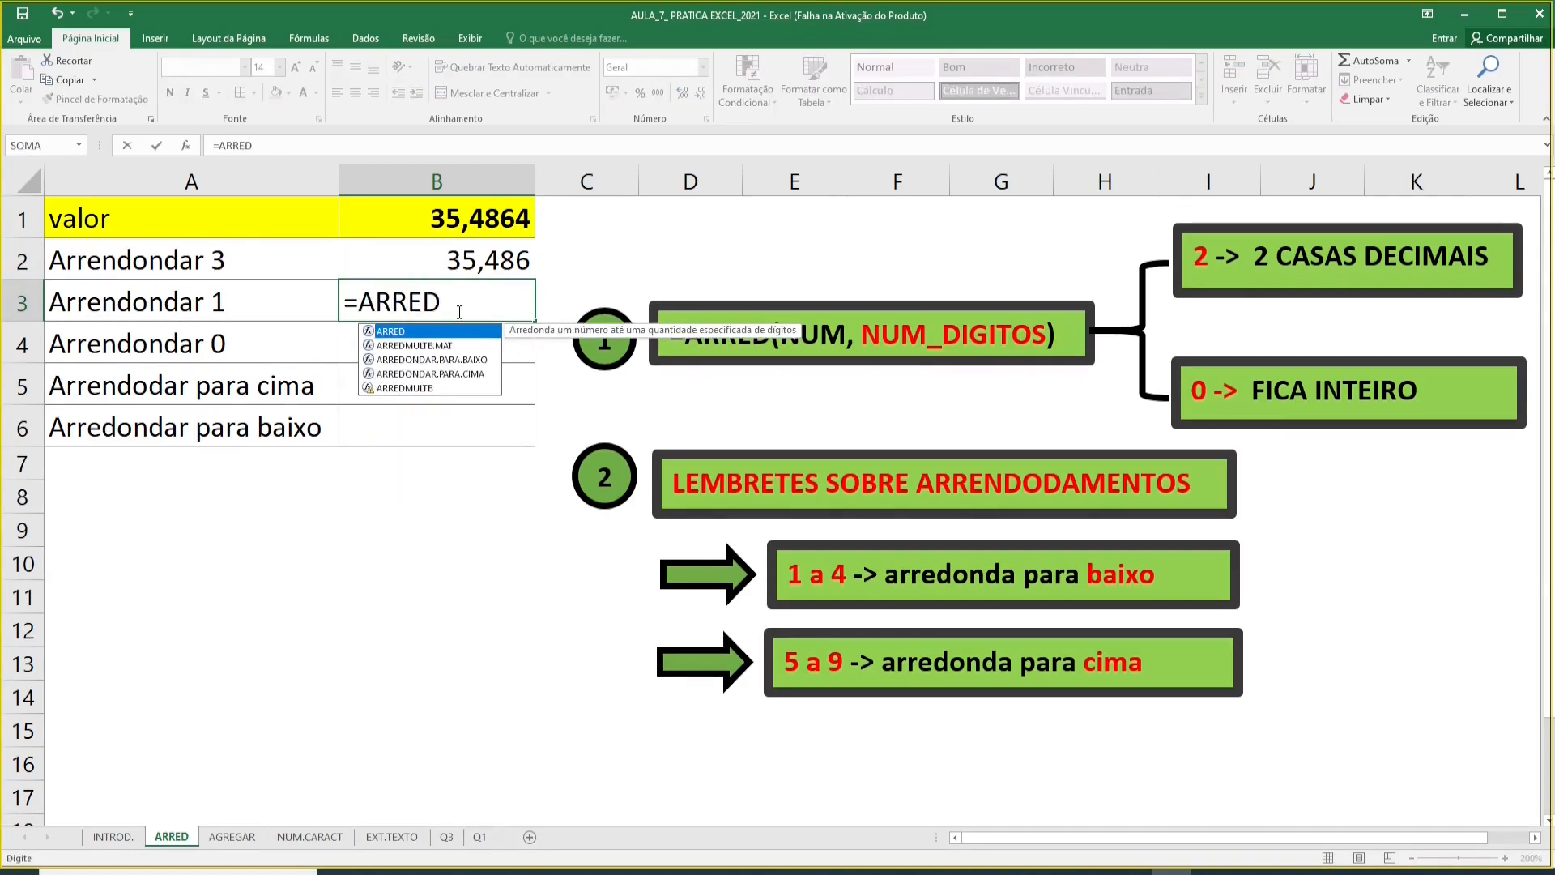
pyautogui.write('(')
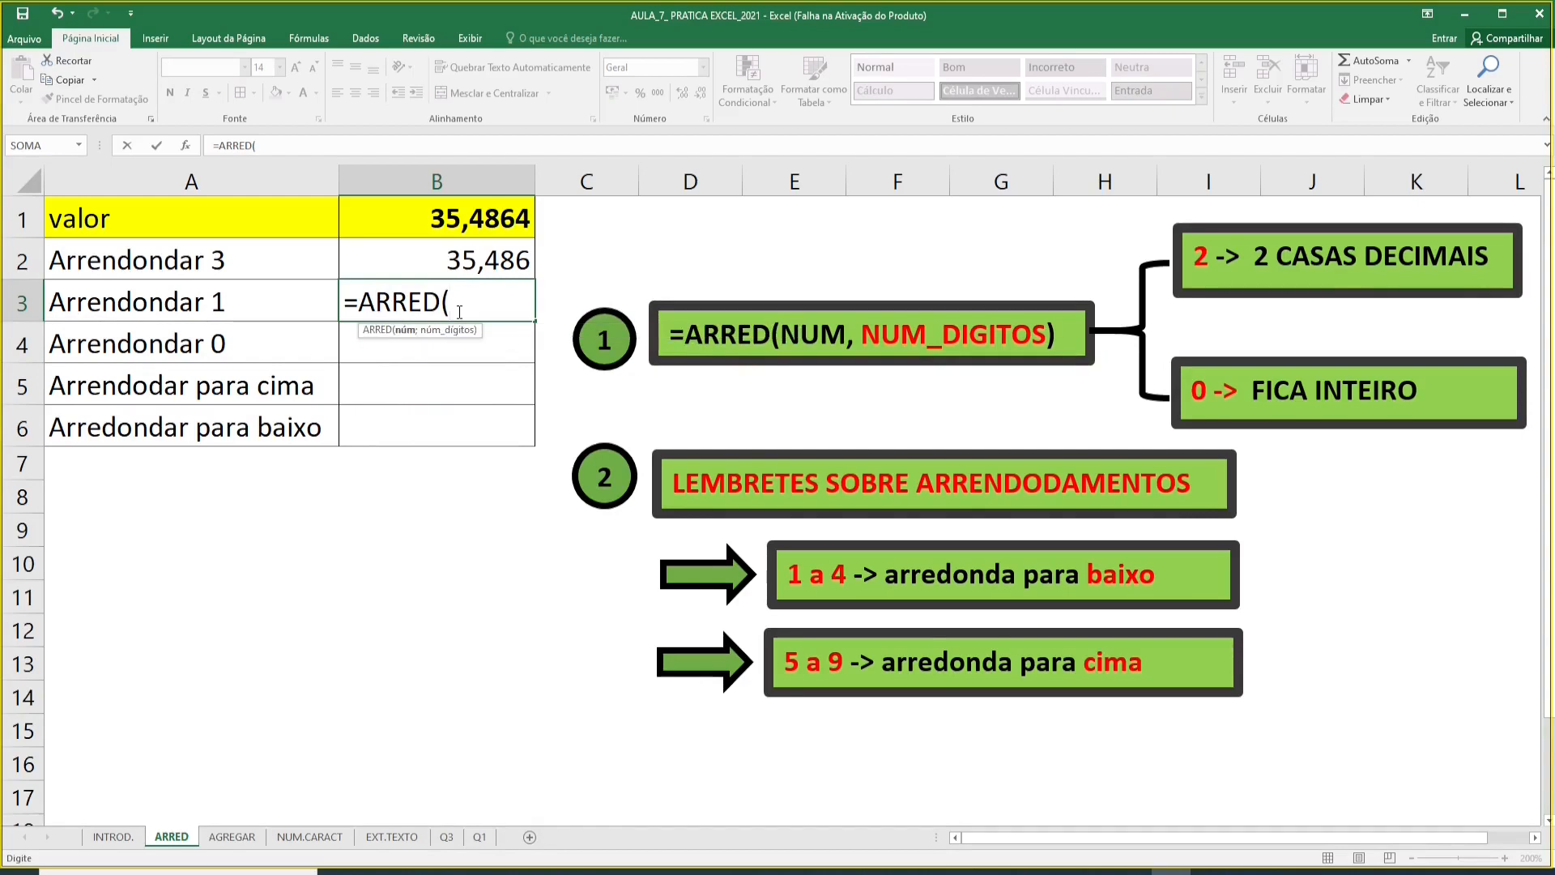
pyautogui.click(476, 219)
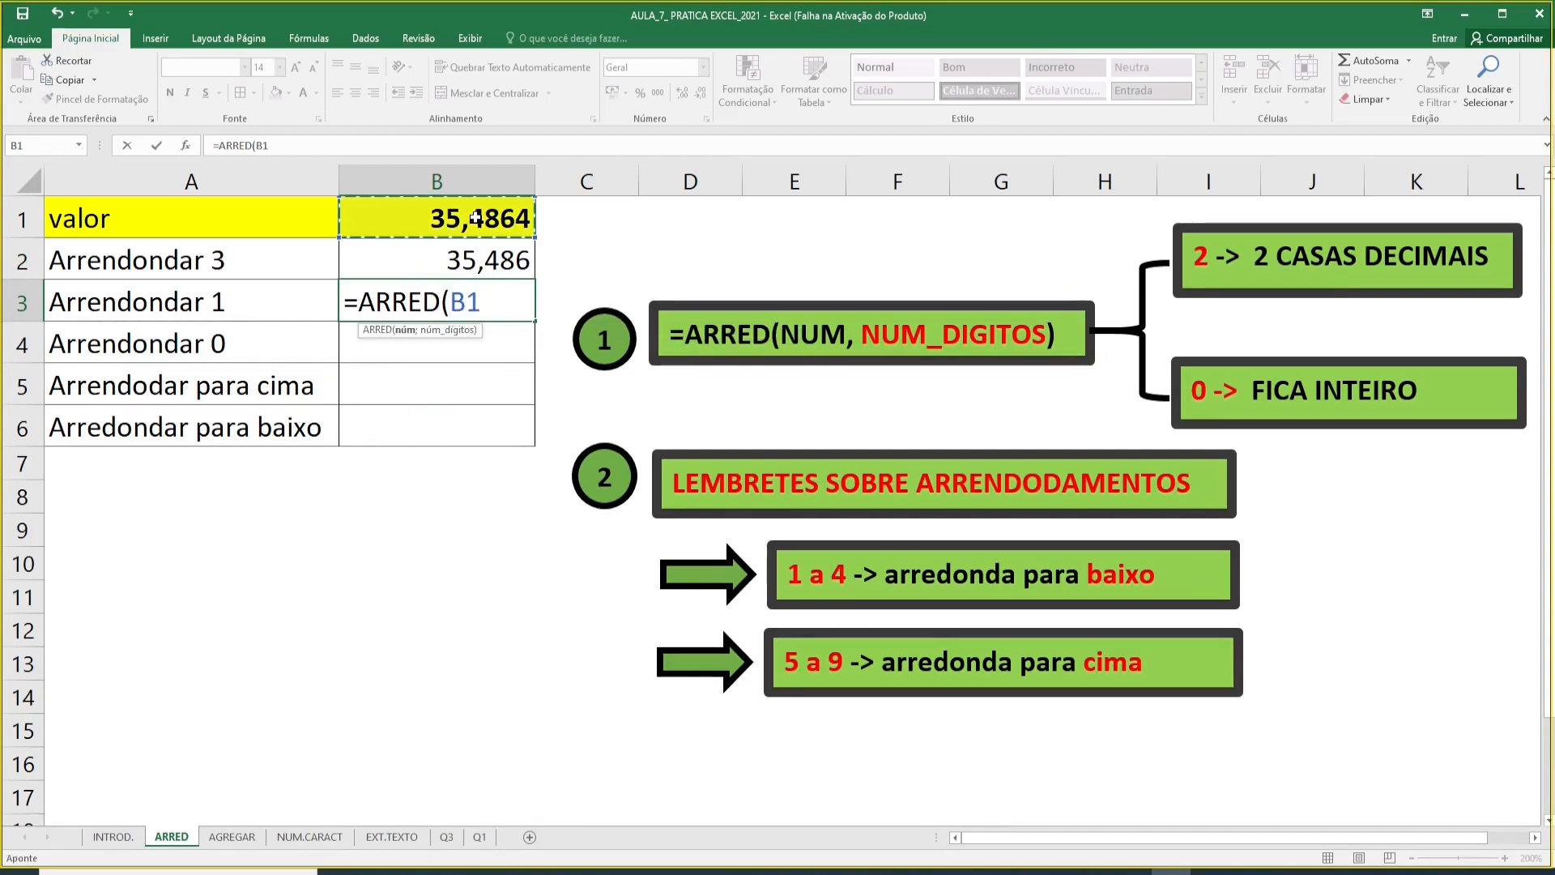
pyautogui.write(';1')
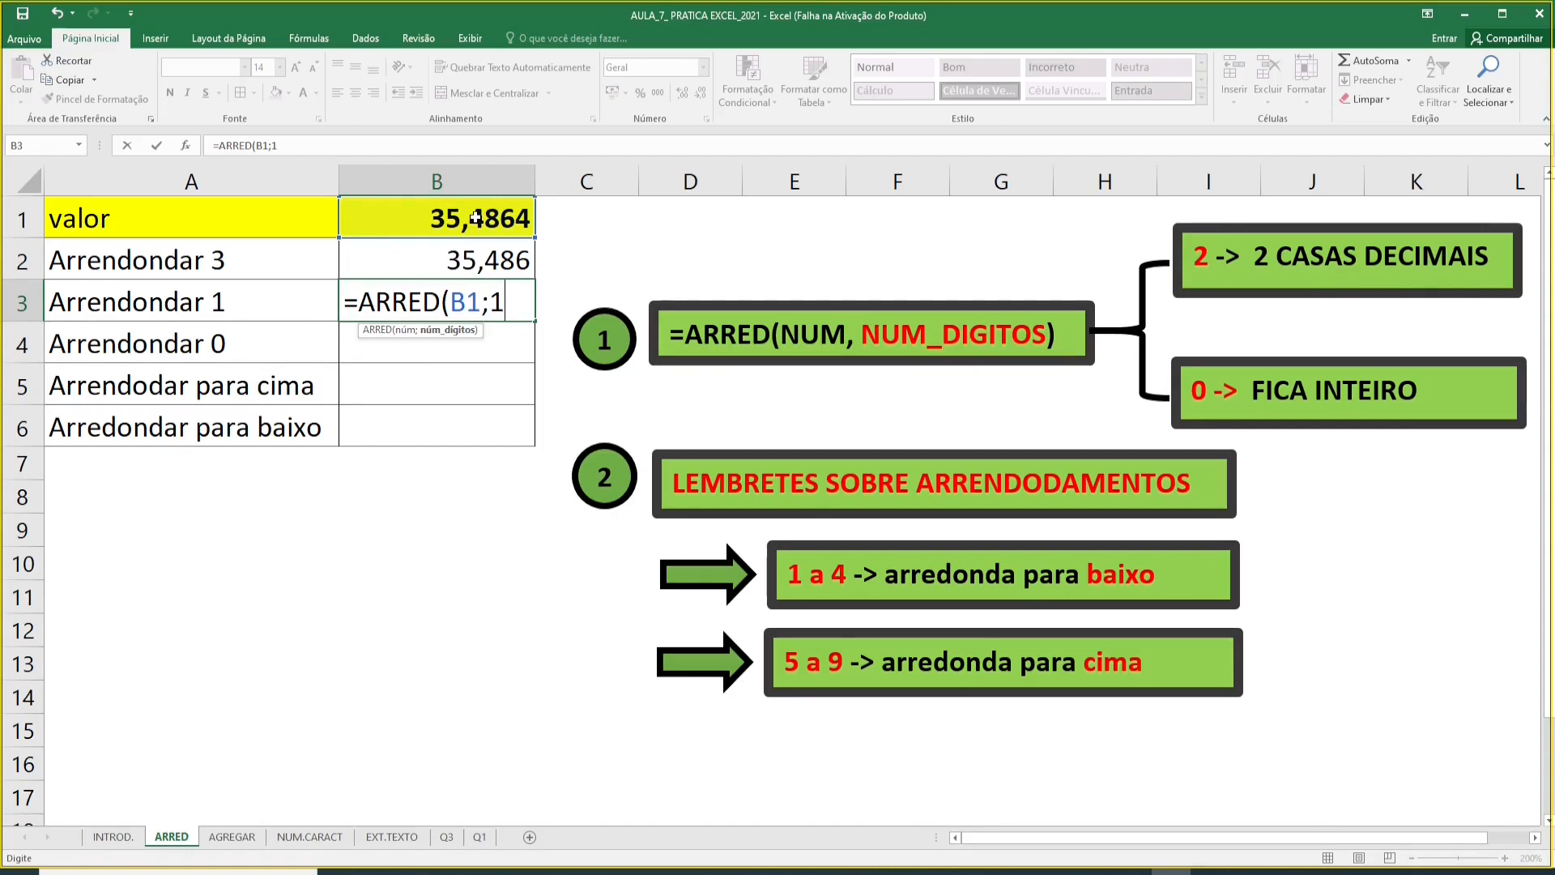
pyautogui.write(')')
pyautogui.hotkey('ctrl', 'Return')
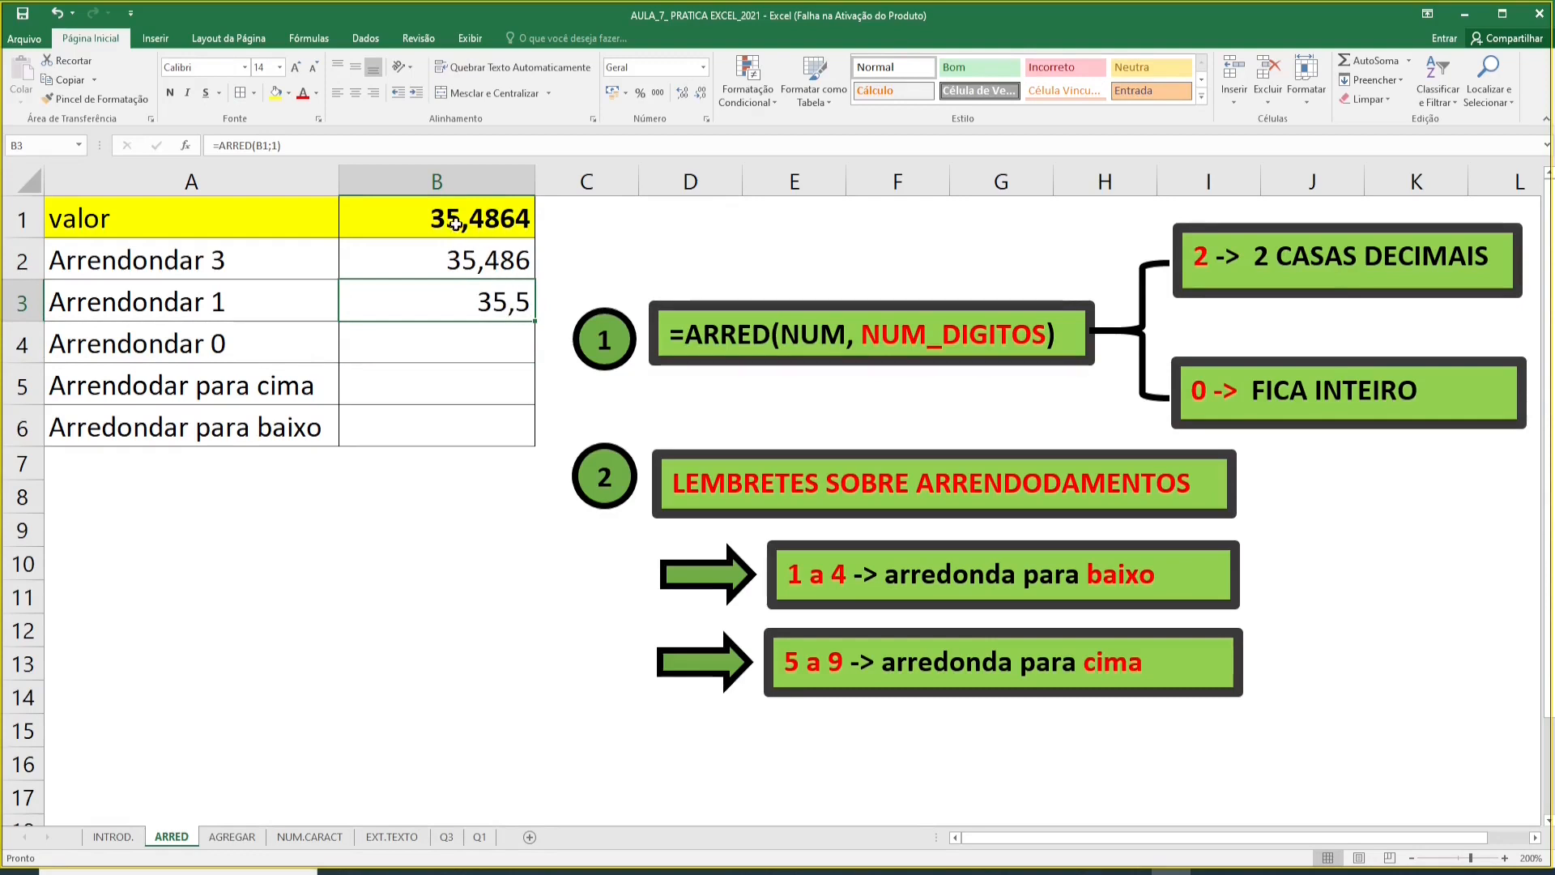
# Step: Highlight the first decimal digit of the value in B1 and compare it with the rounded result in B3
pyautogui.click(474, 217)
pyautogui.doubleClick(474, 215)
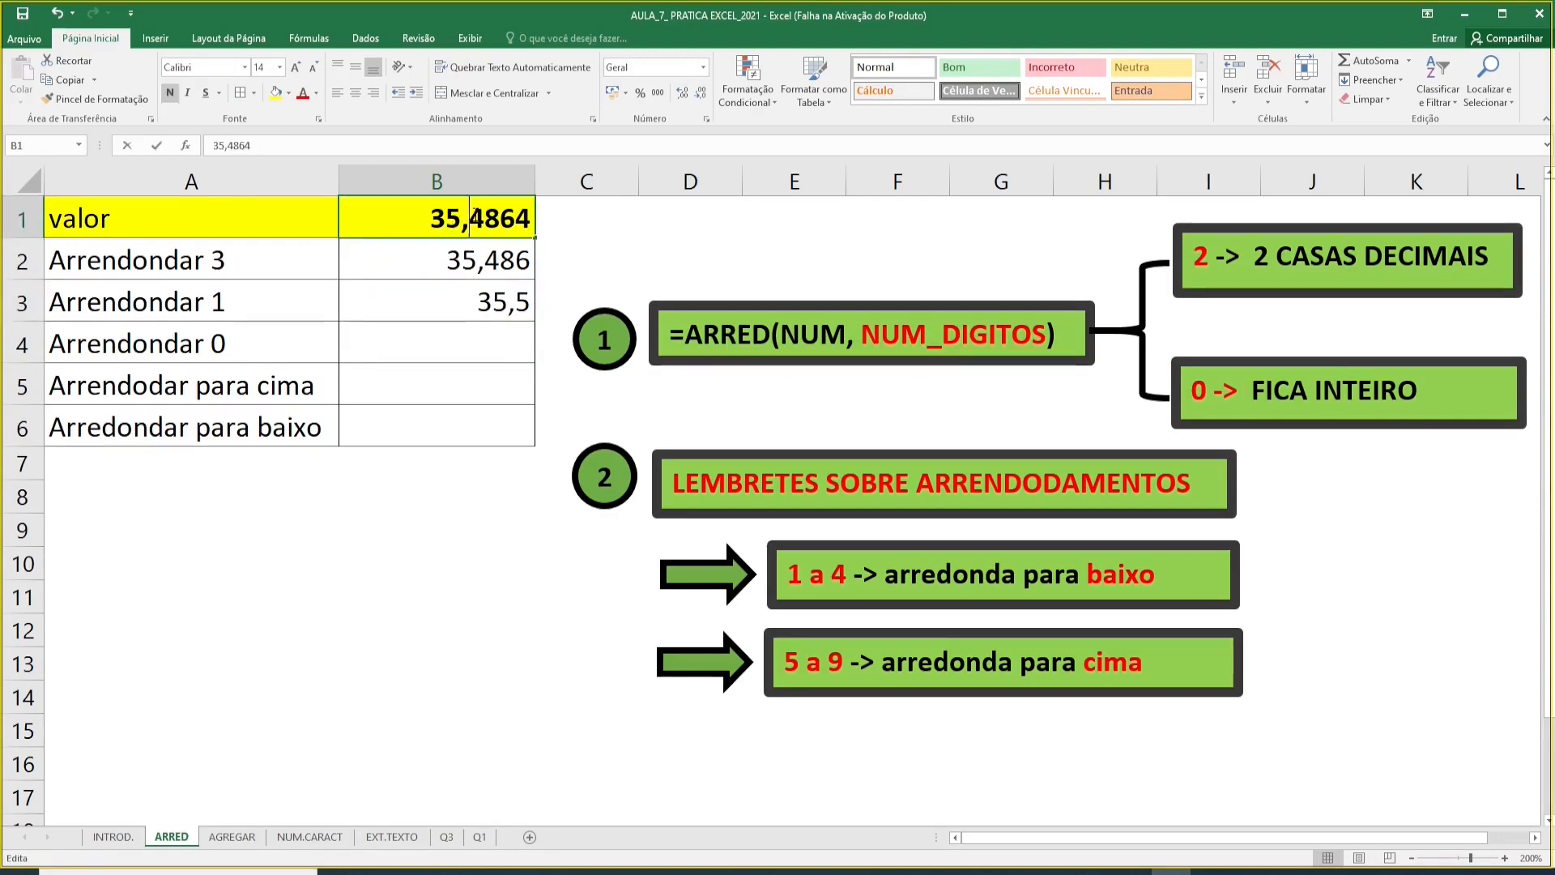
pyautogui.moveTo(470, 216); pyautogui.dragTo(485, 216)
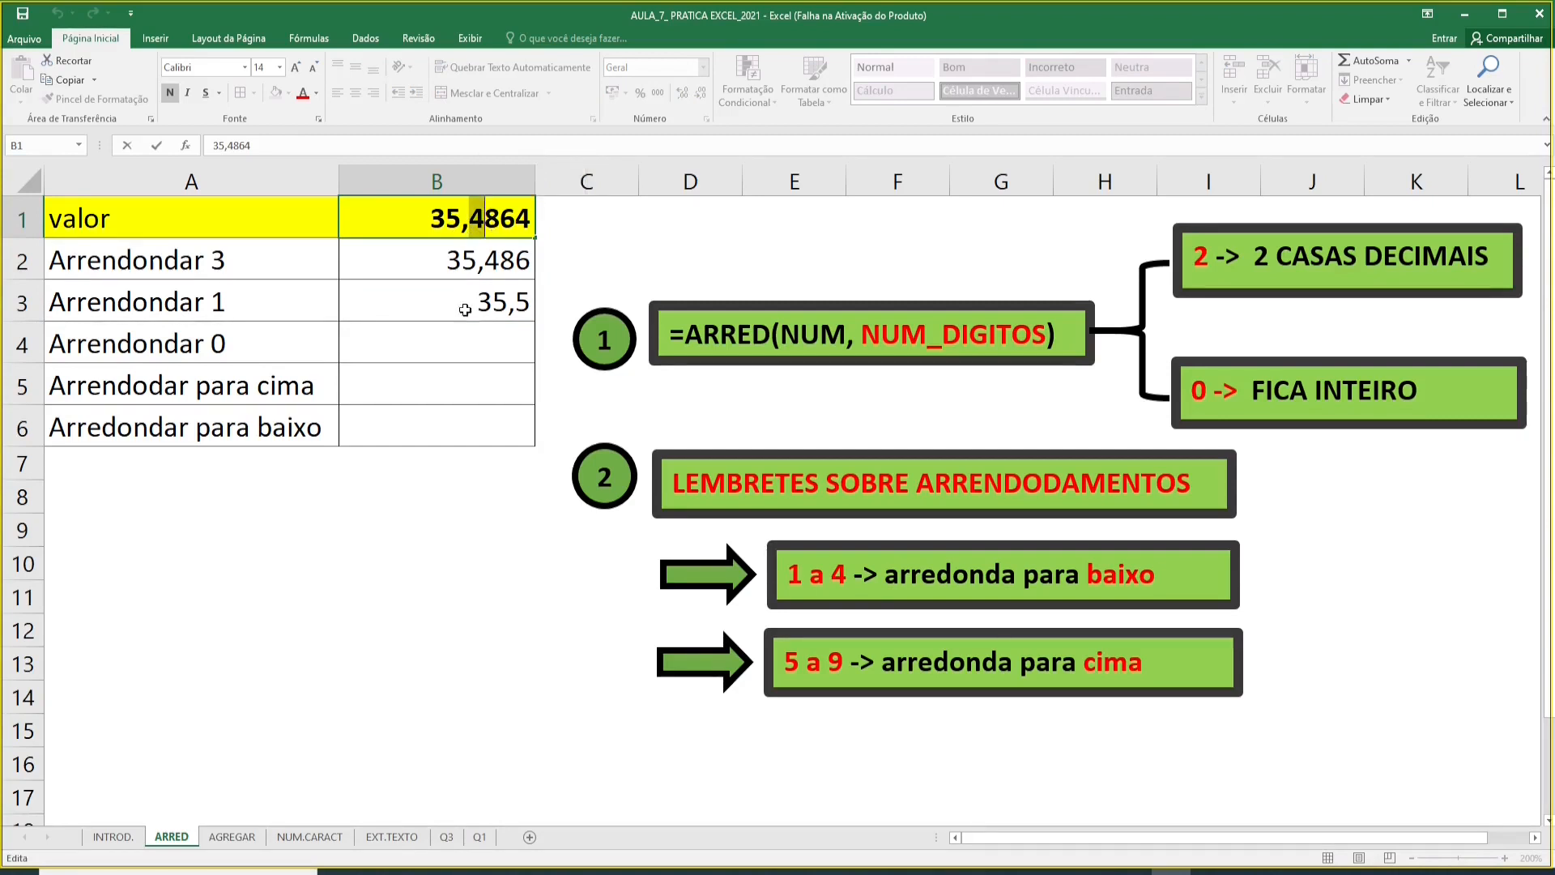
pyautogui.click(504, 303)
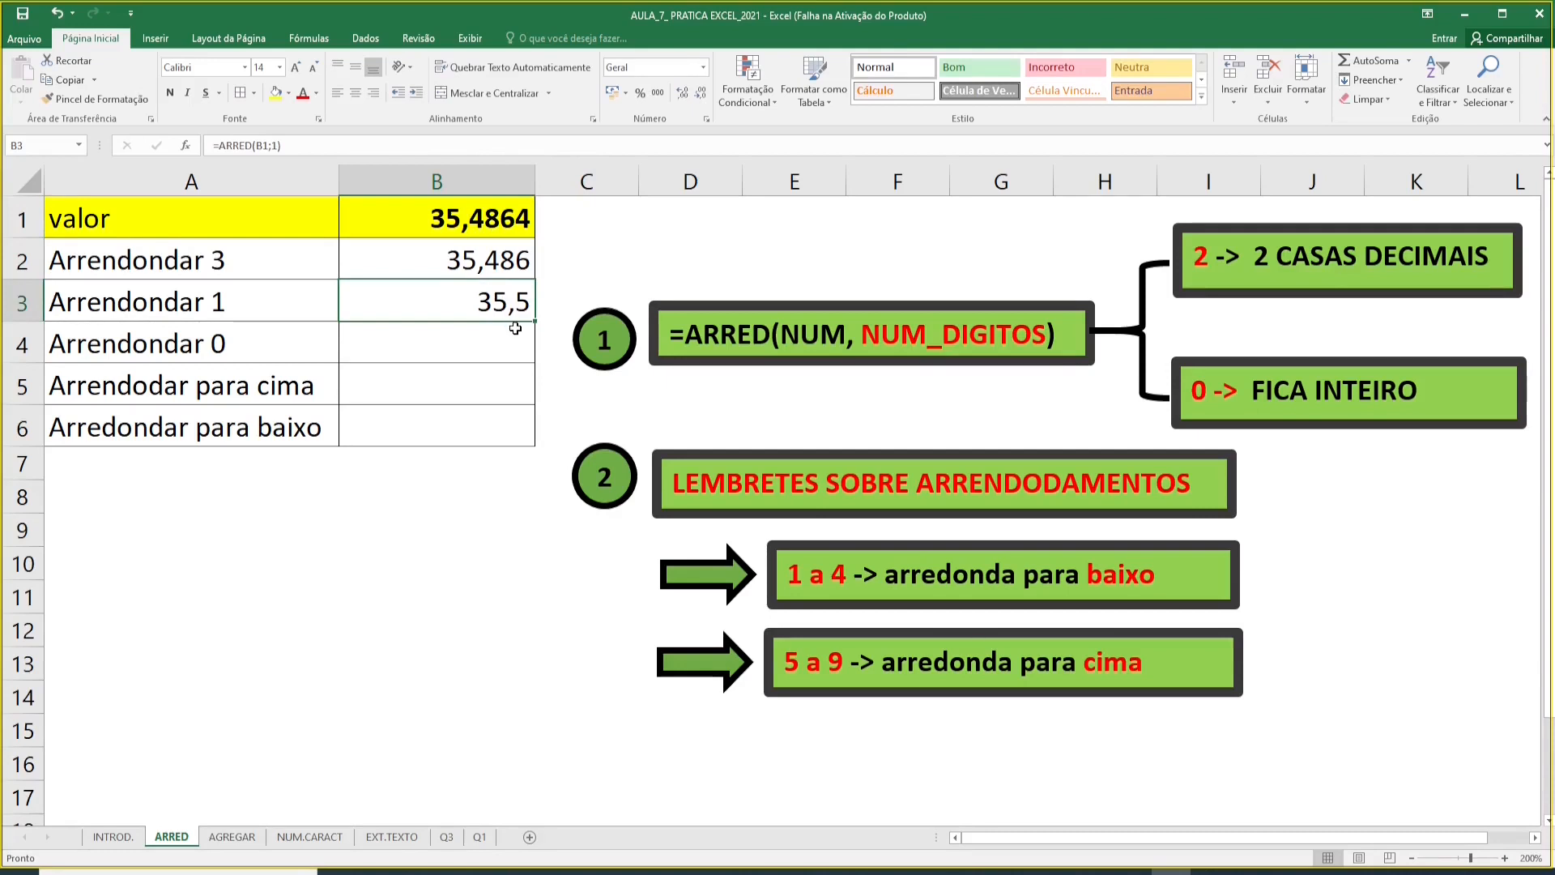
# Step: Enter the formula =ARRED(B1;0) in cell B4 to round the value to a whole number
pyautogui.click(506, 338)
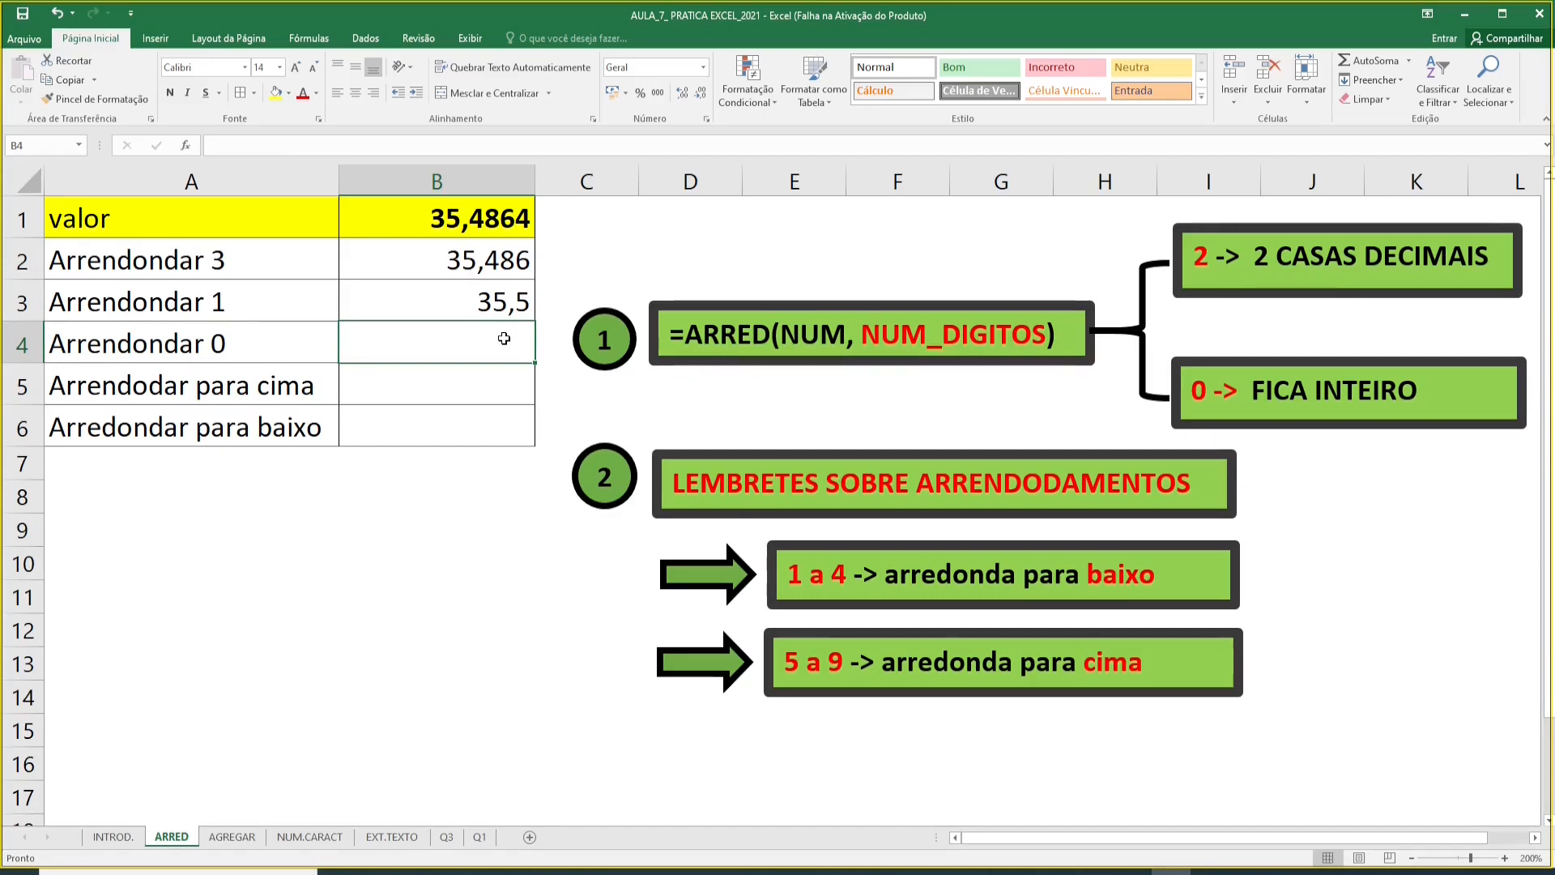
pyautogui.write('=ARR')
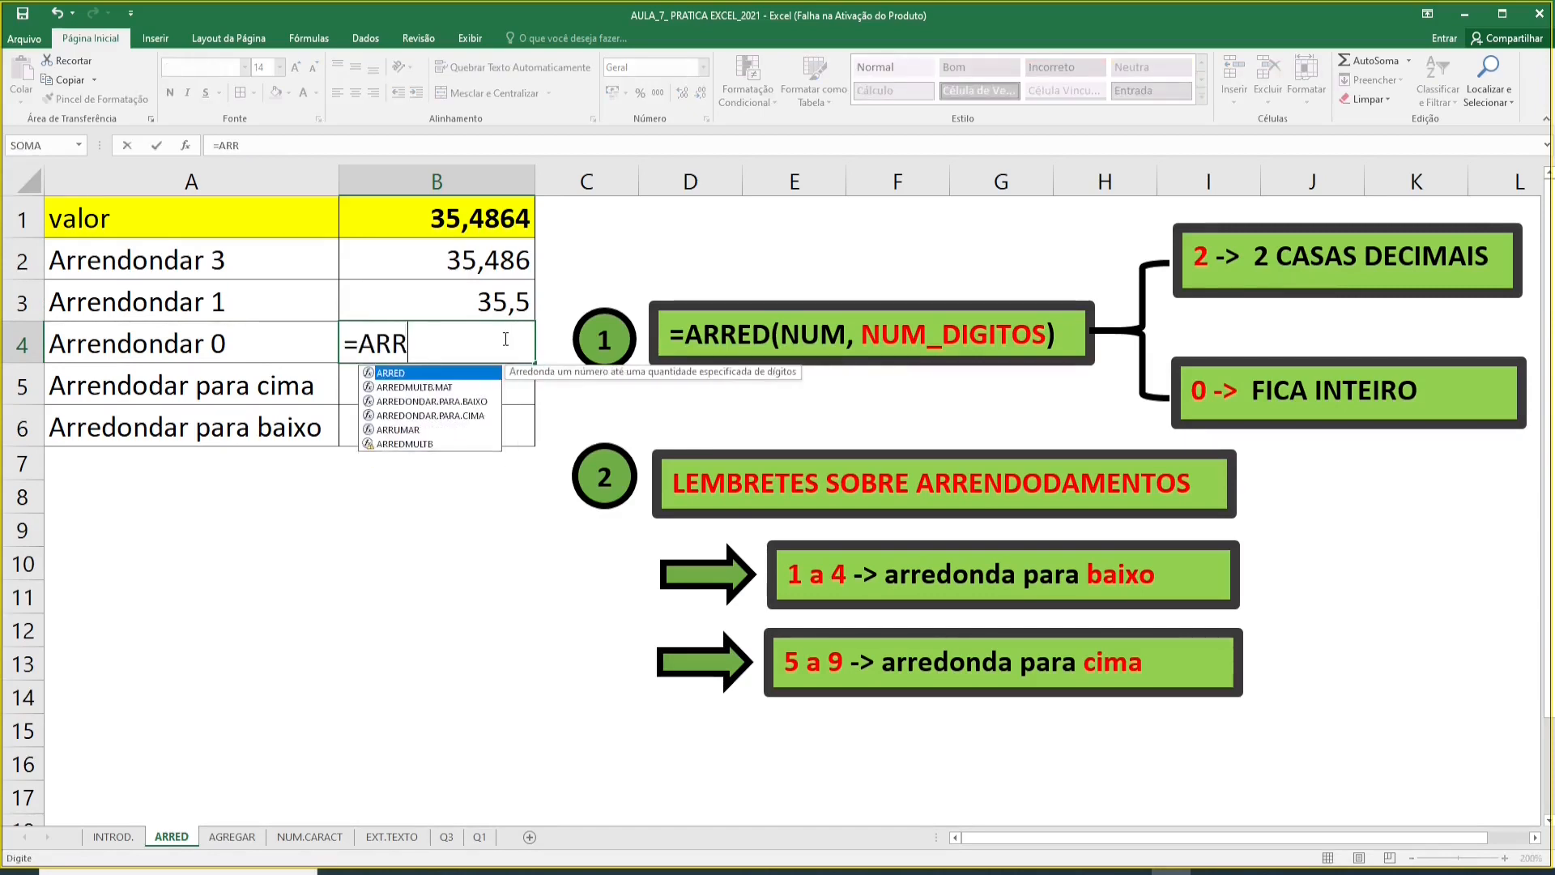
pyautogui.write('ED(')
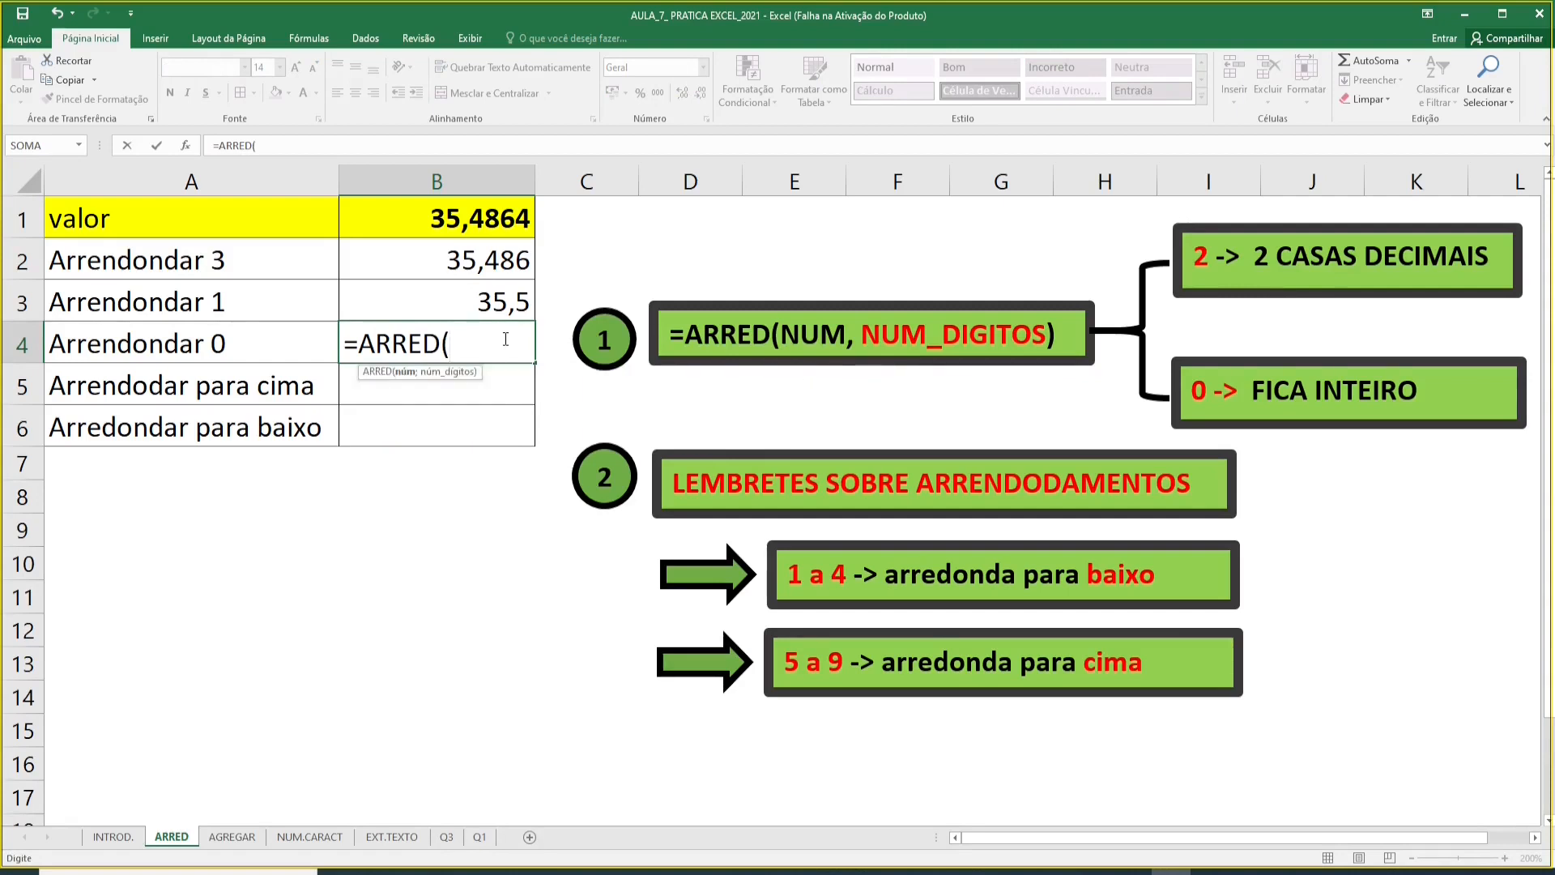
pyautogui.click(454, 211)
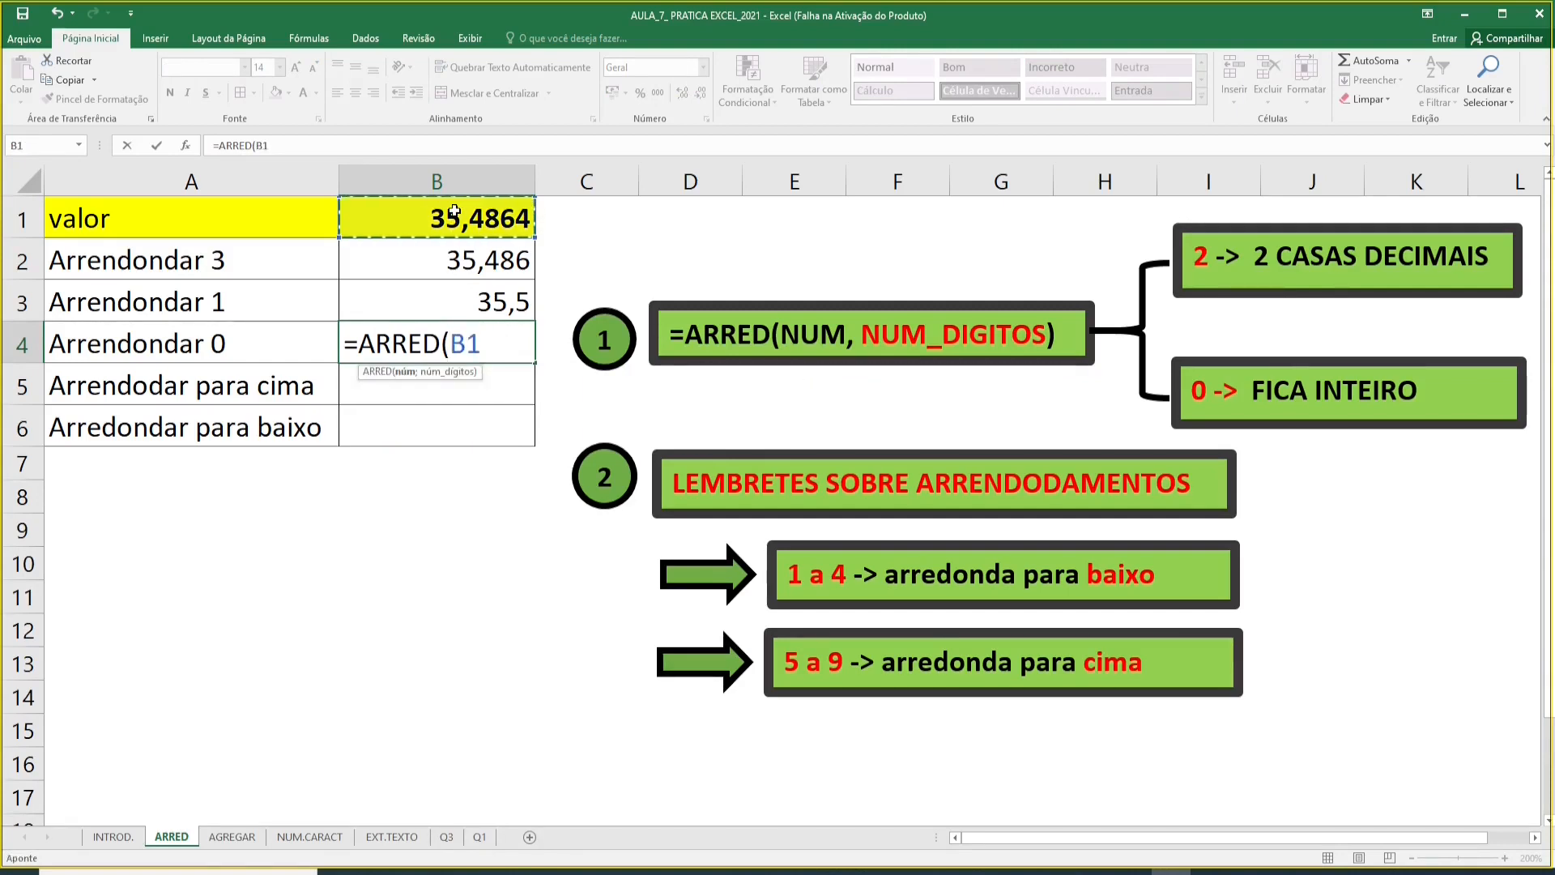
pyautogui.write(';')
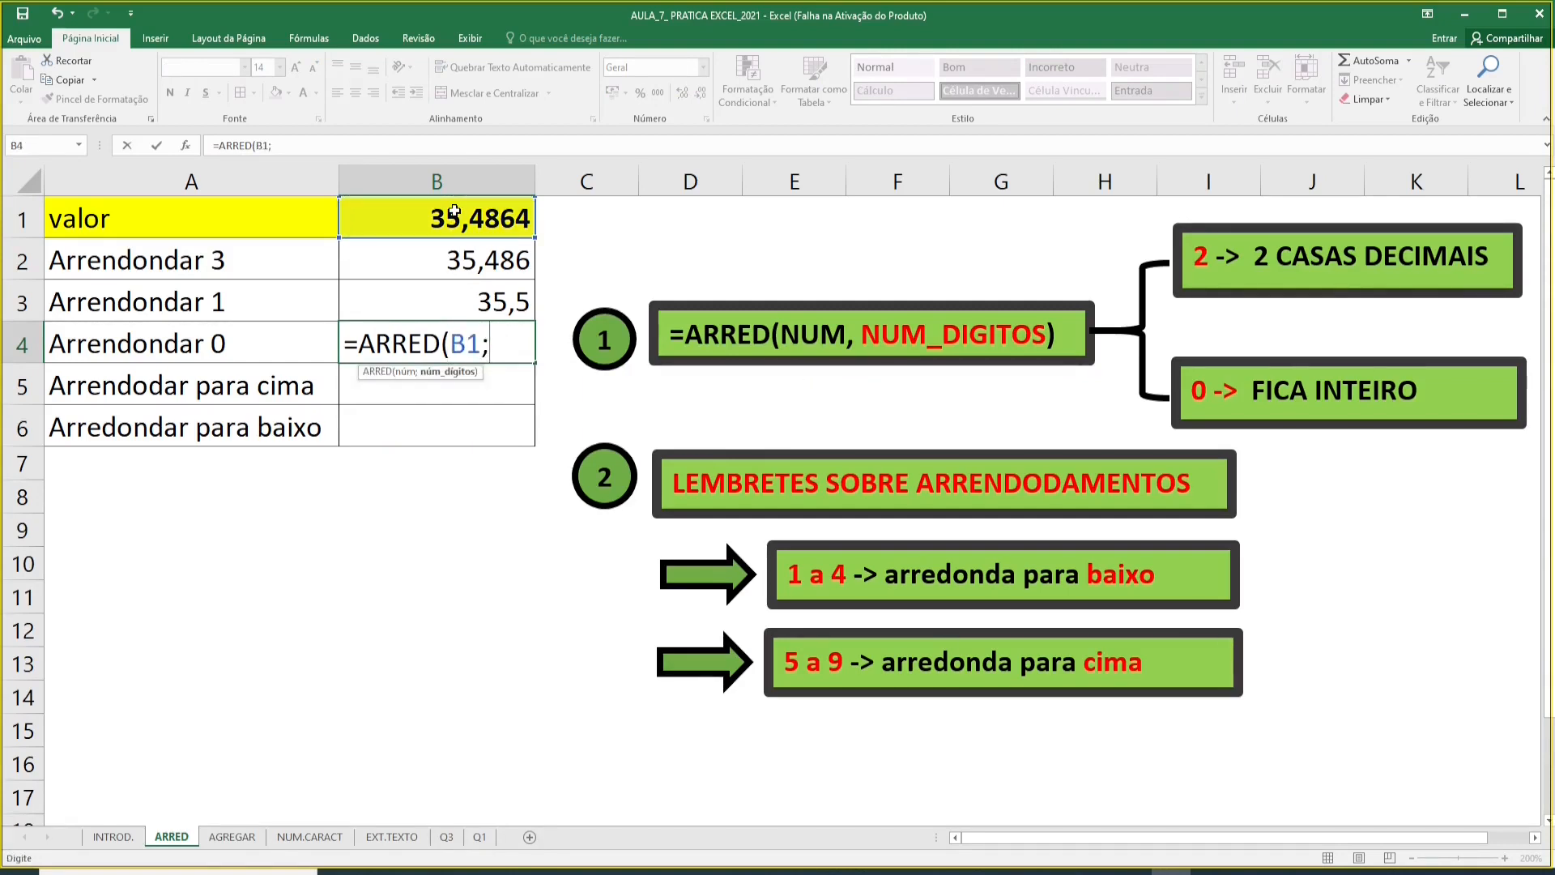
pyautogui.write('0')
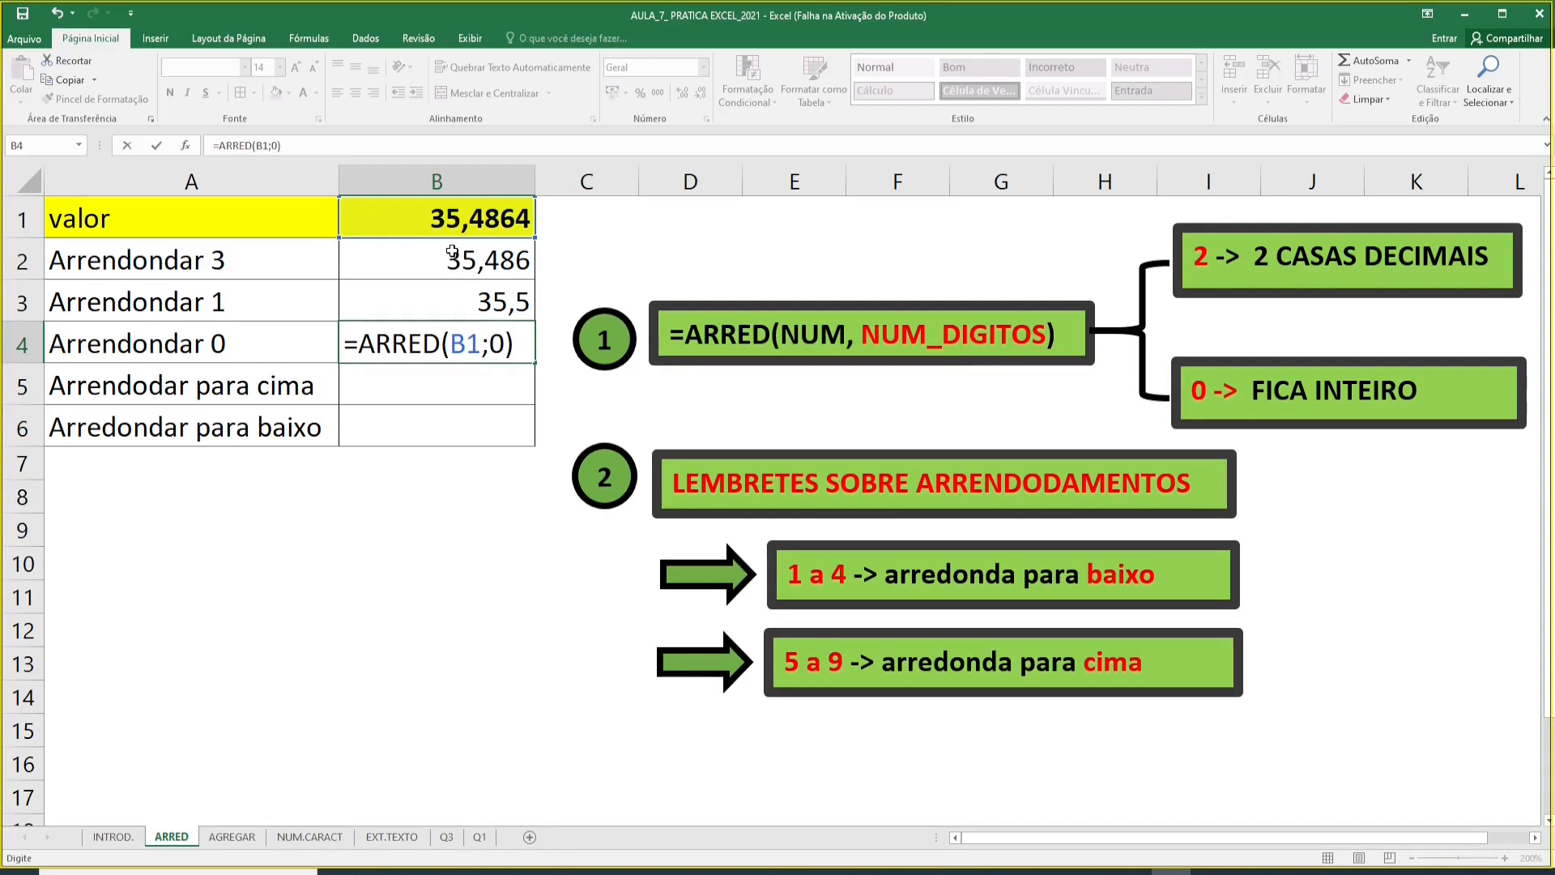
pyautogui.press('Return')
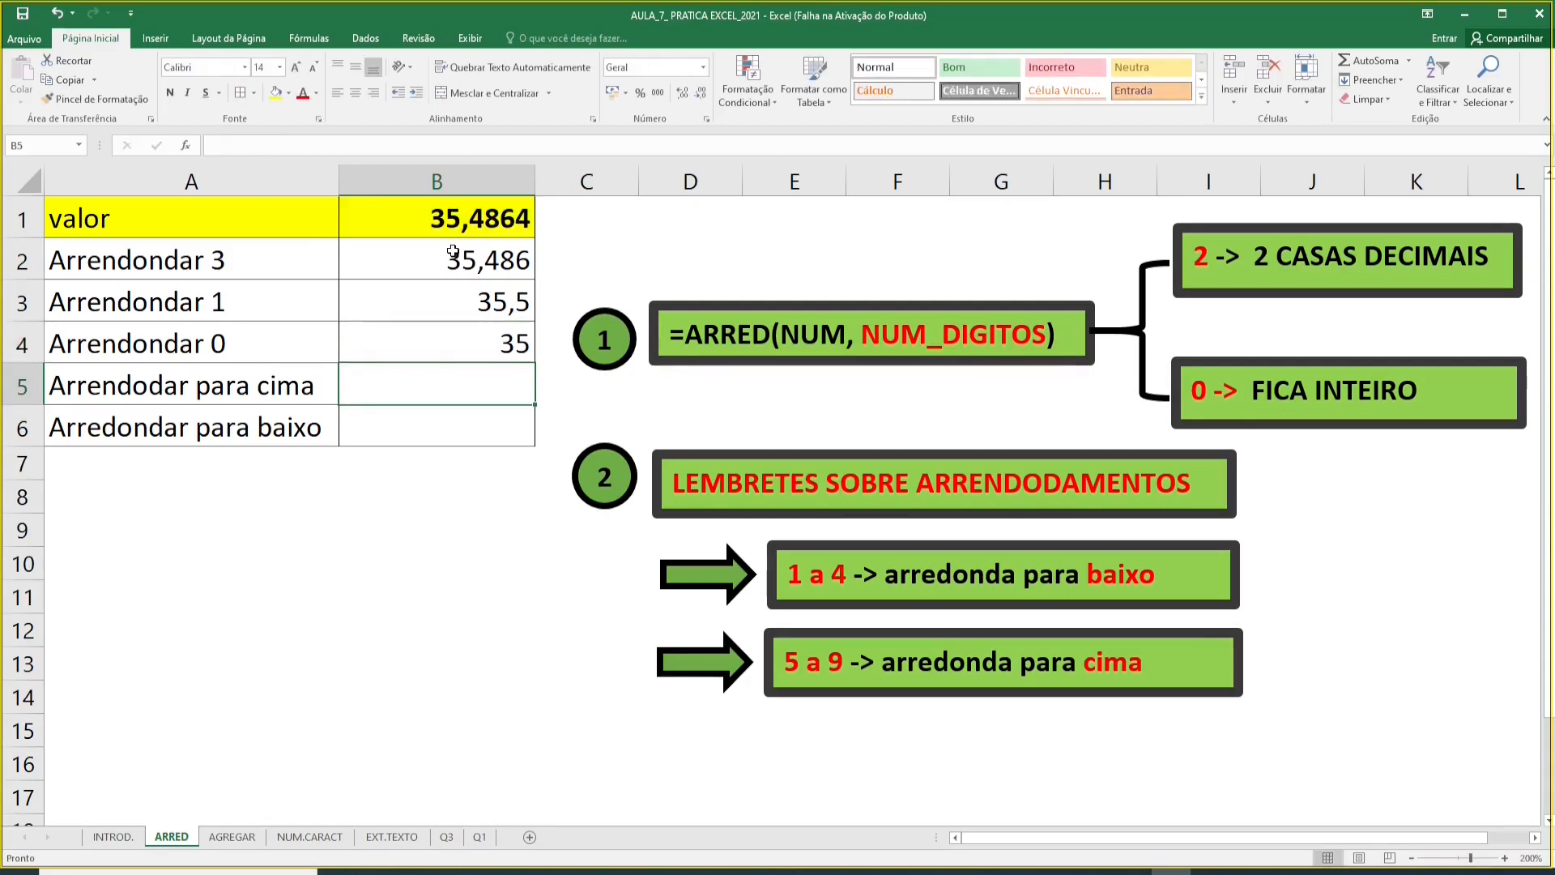
pyautogui.click(471, 344)
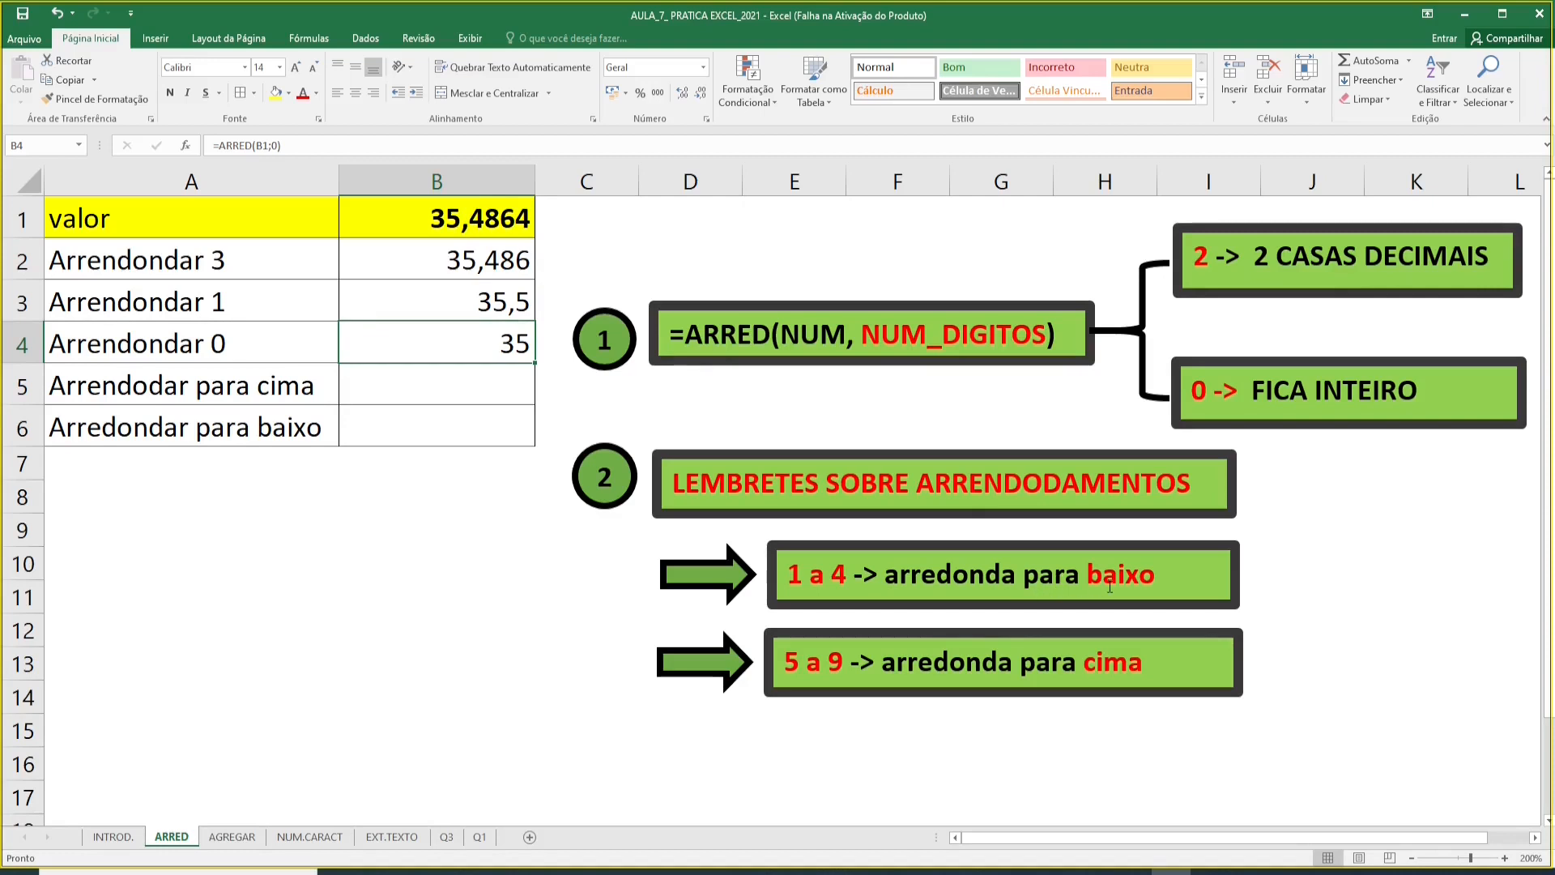
# Step: Change the value in cell B1 to 35,5864 and check the rounded result in B4
pyautogui.doubleClick(484, 217)
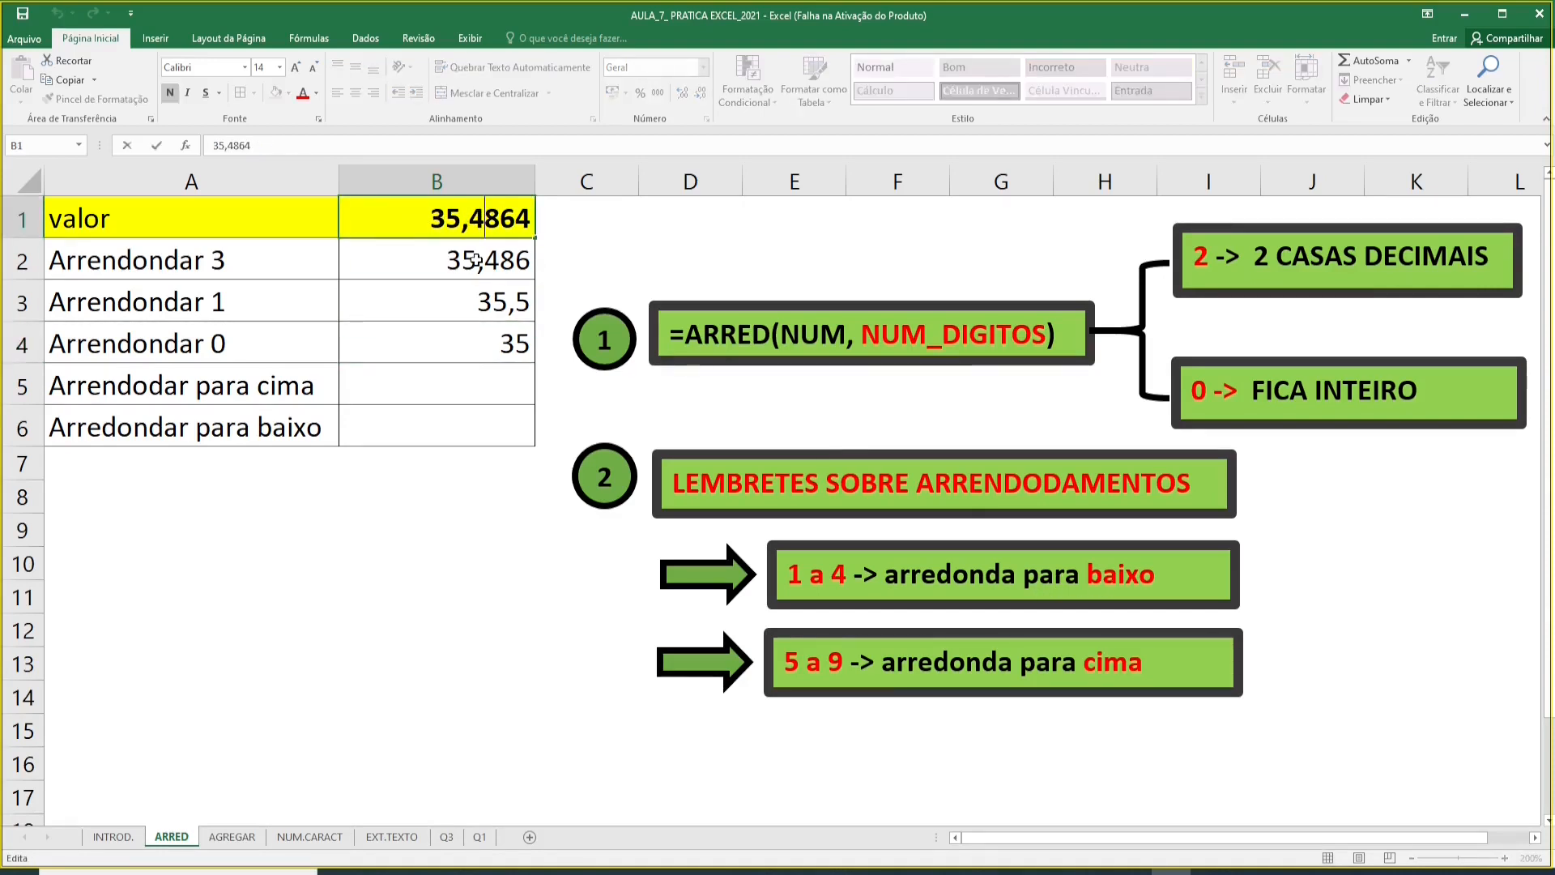
pyautogui.press('BackSpace')
pyautogui.write('5')
pyautogui.press('Return')
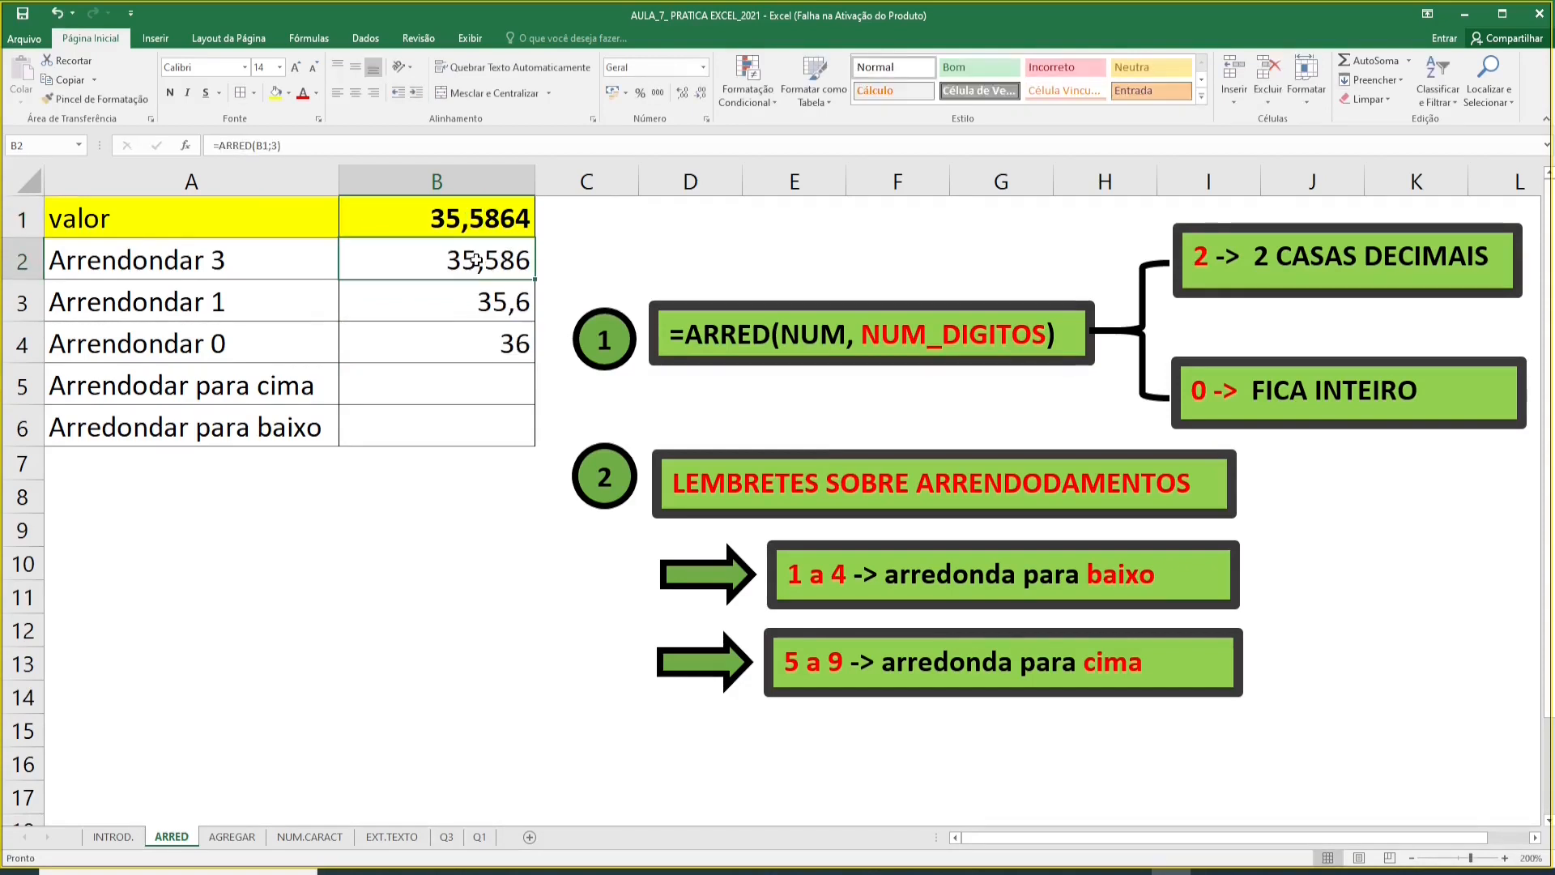
pyautogui.press('Down')
pyautogui.press('Down')
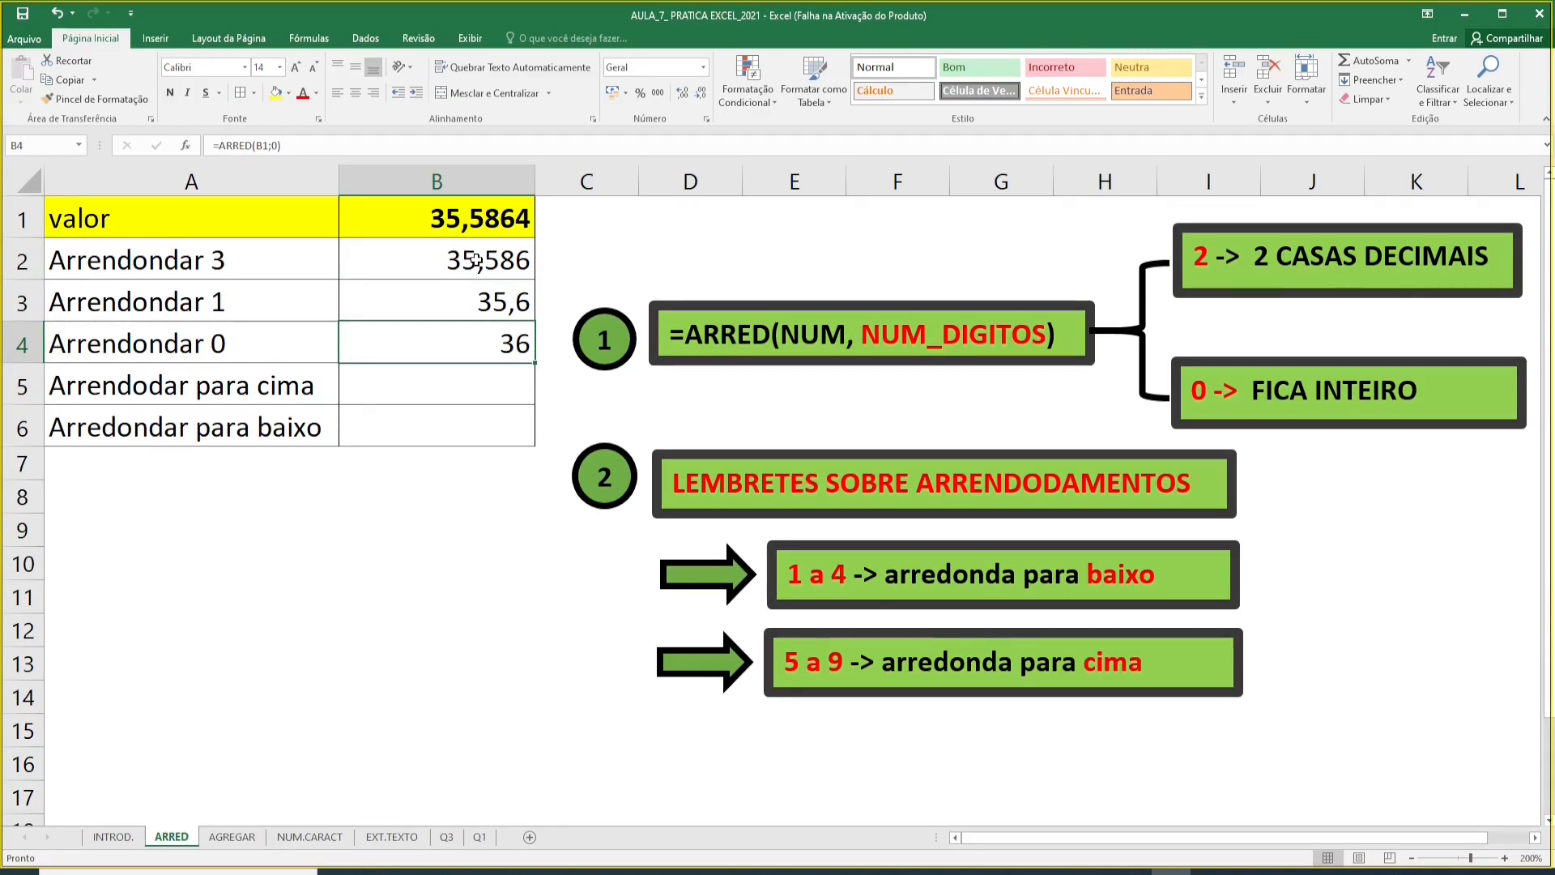
# Step: Enter the formula =ARREDONDAR.PARA.CIMA(B1;0) in cell B5 to round the value up to a whole number
pyautogui.press('Down')
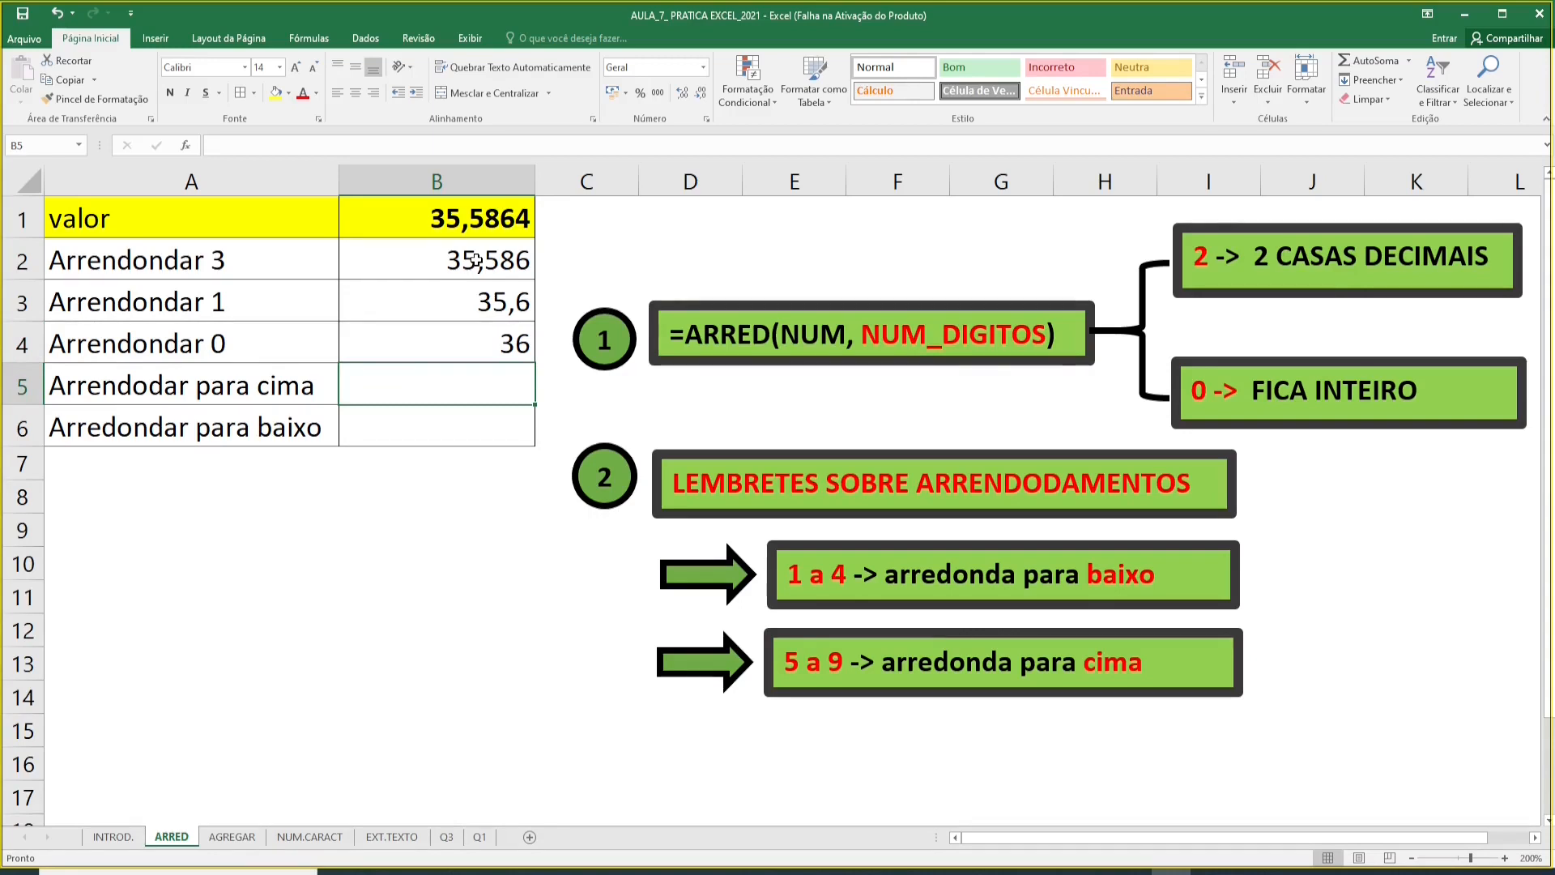
pyautogui.write('=')
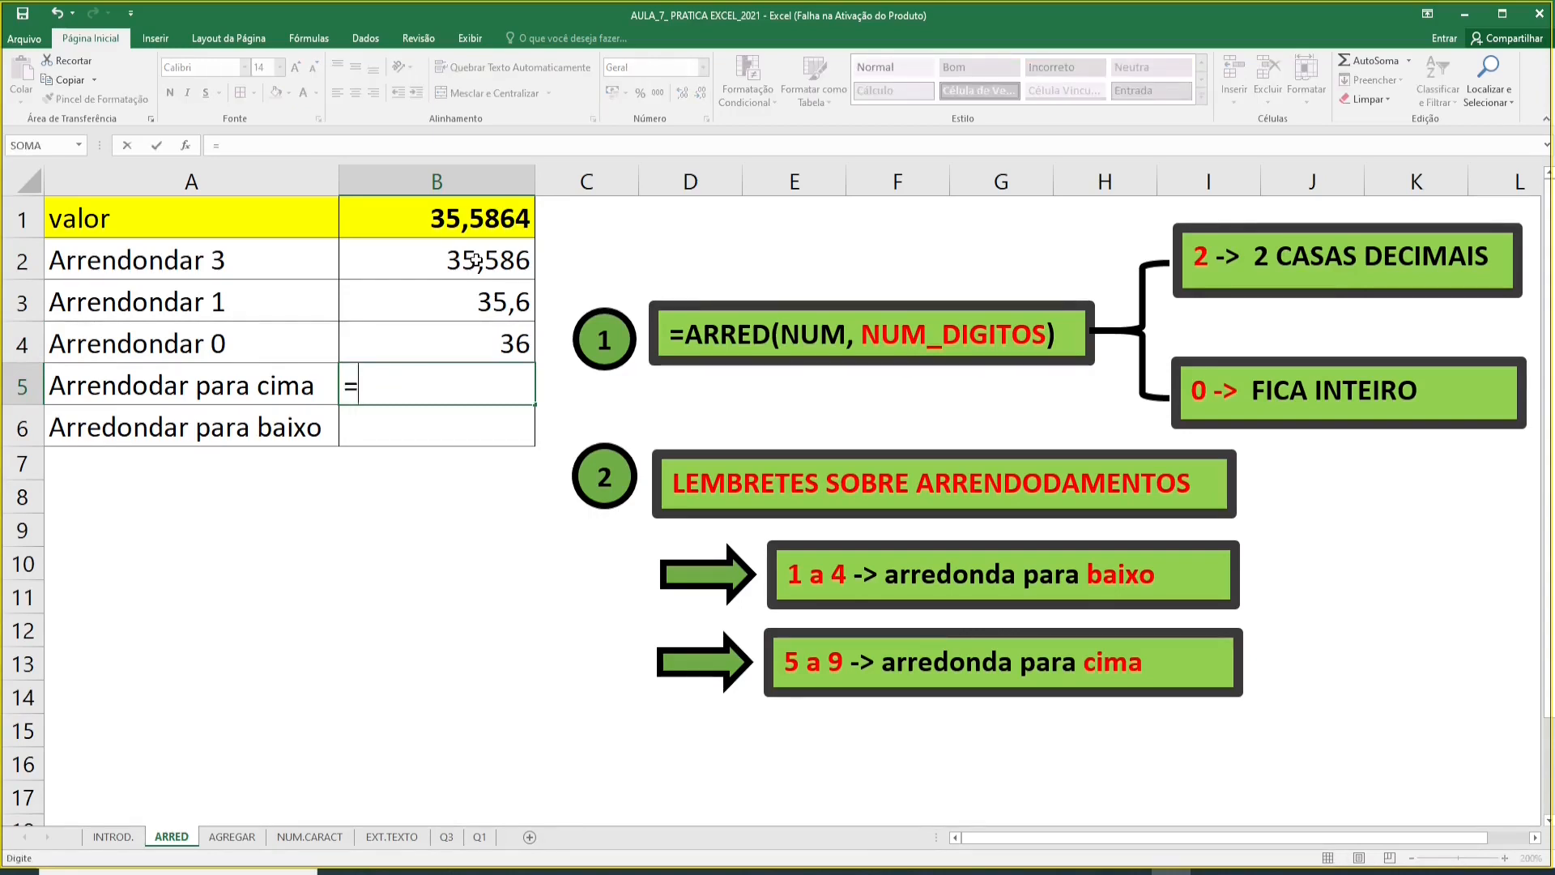
pyautogui.write('ARRED')
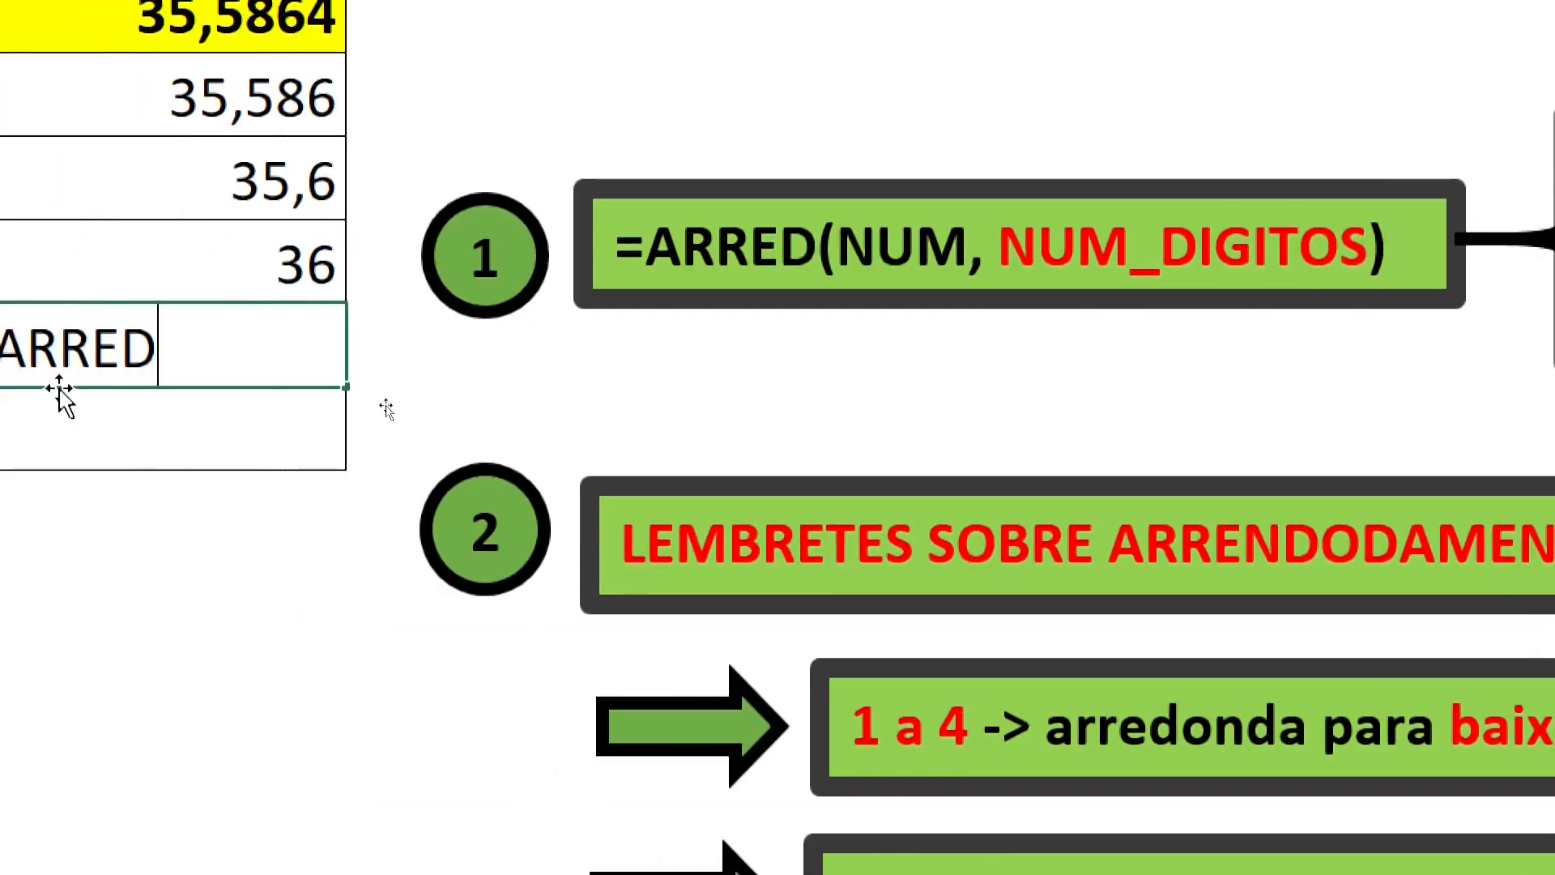
pyautogui.write('(')
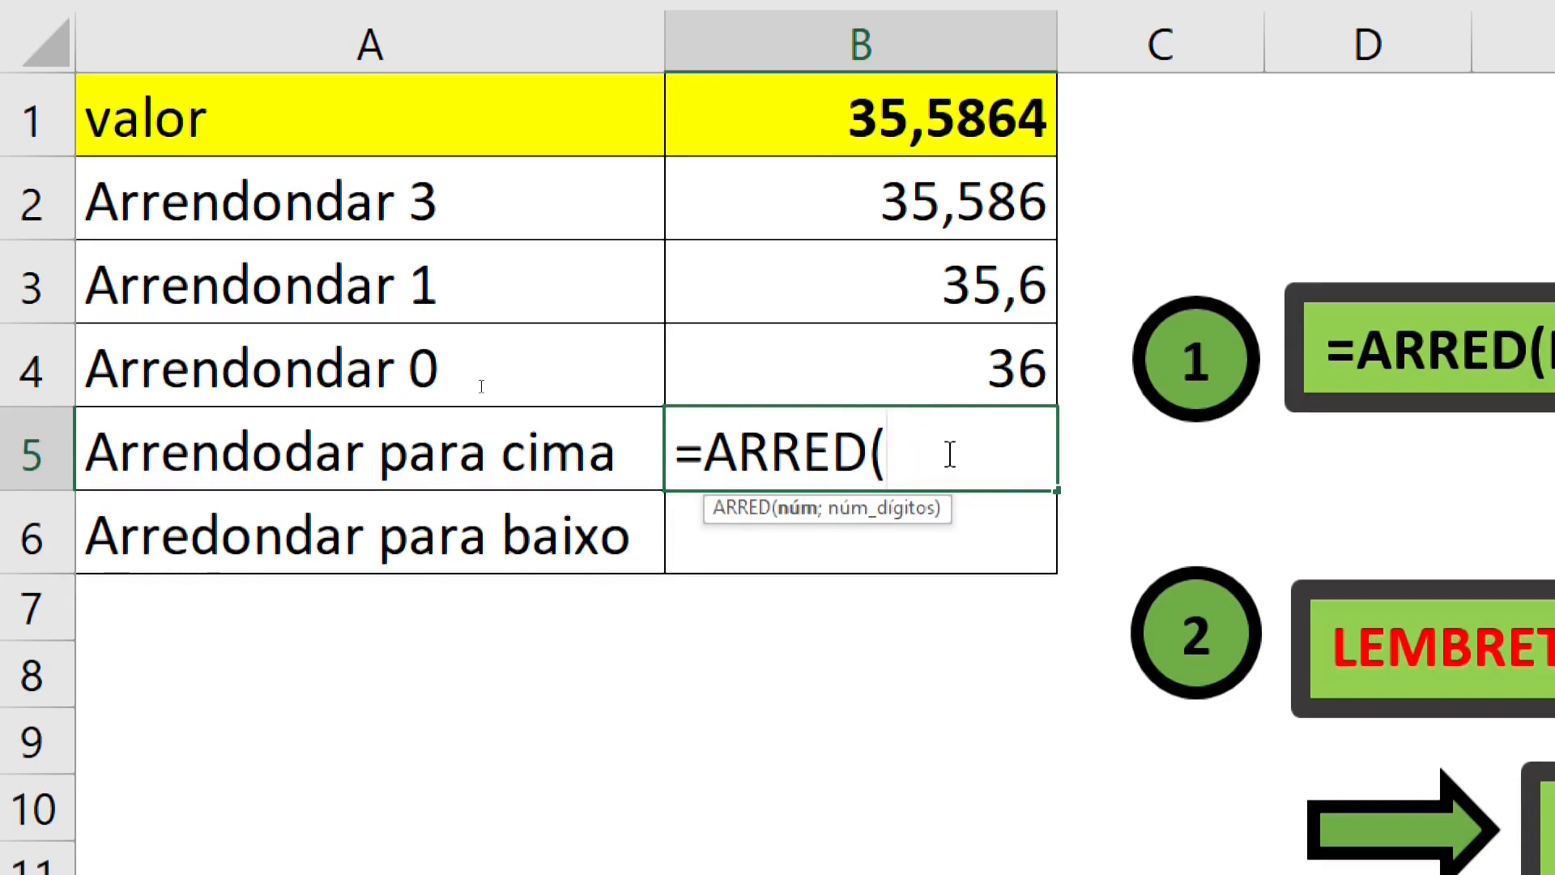
pyautogui.press('BackSpace')
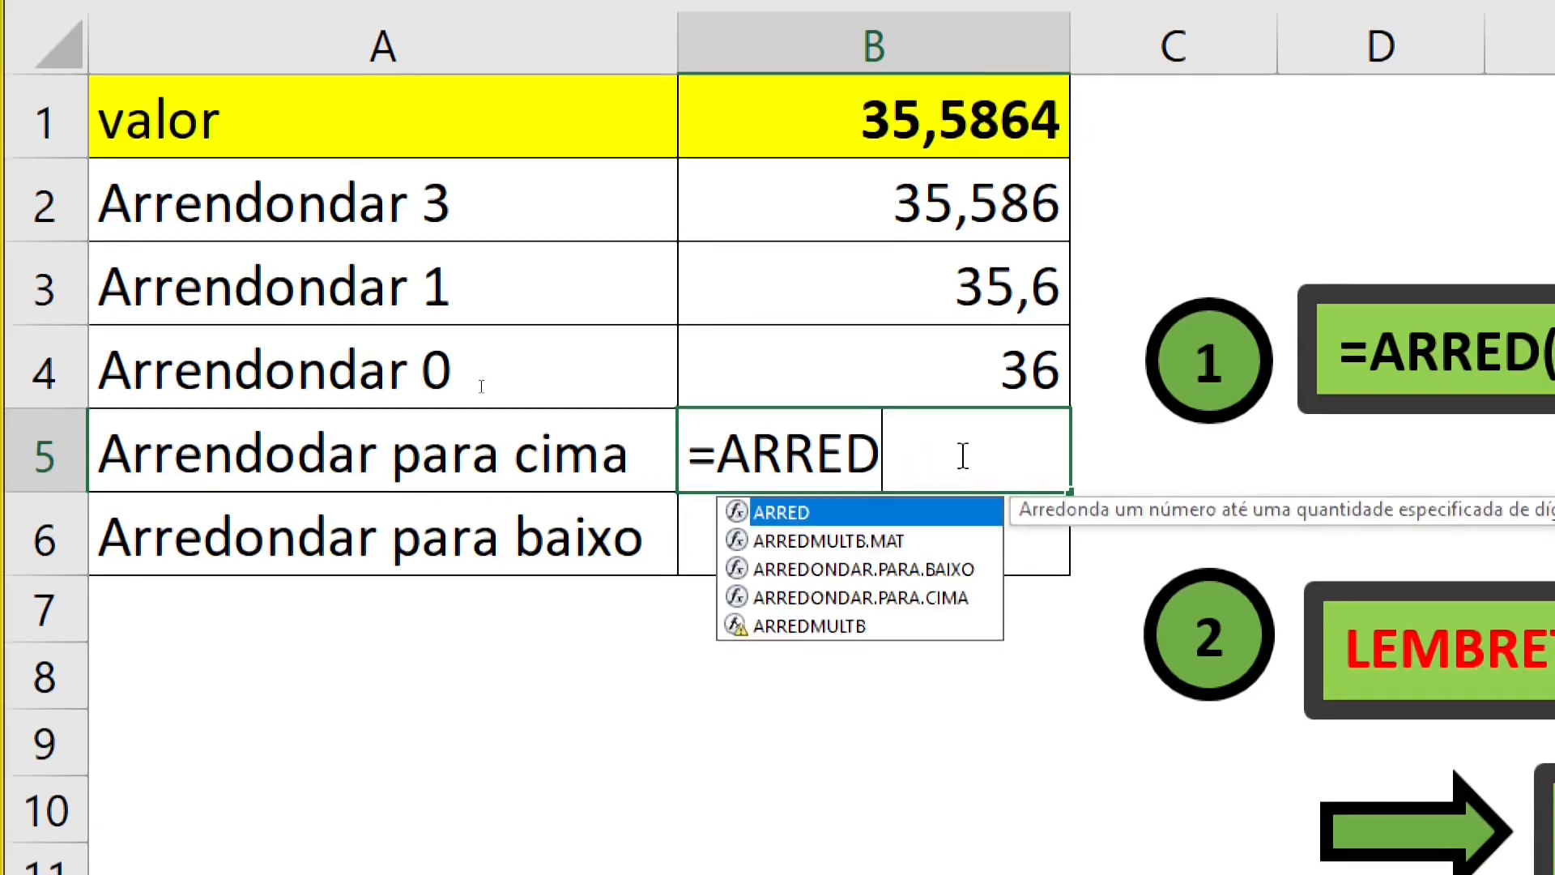
pyautogui.click(808, 600)
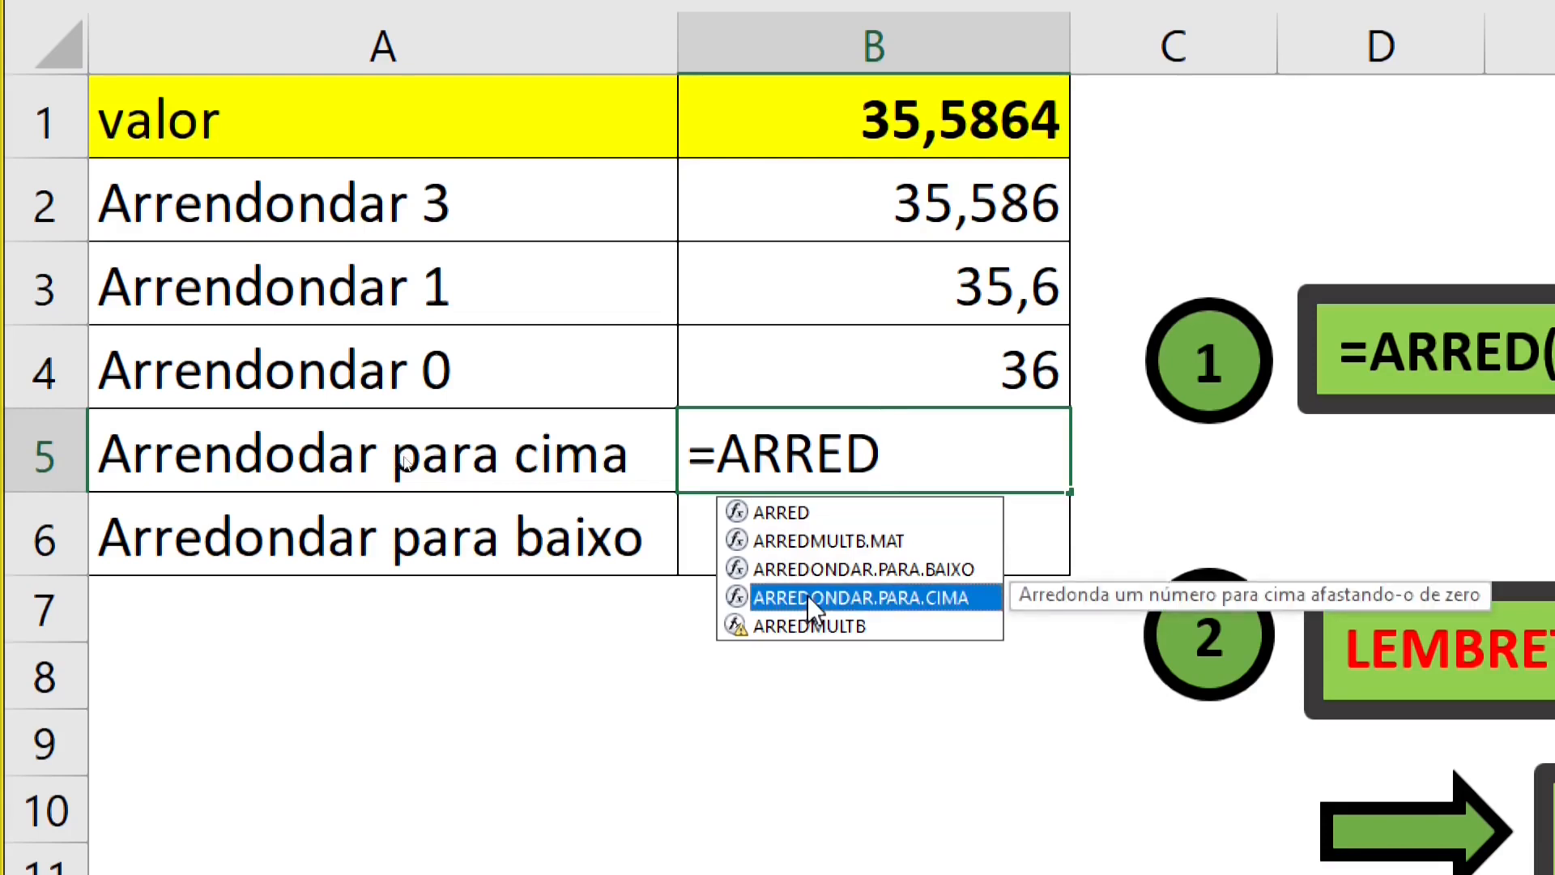
pyautogui.doubleClick(808, 597)
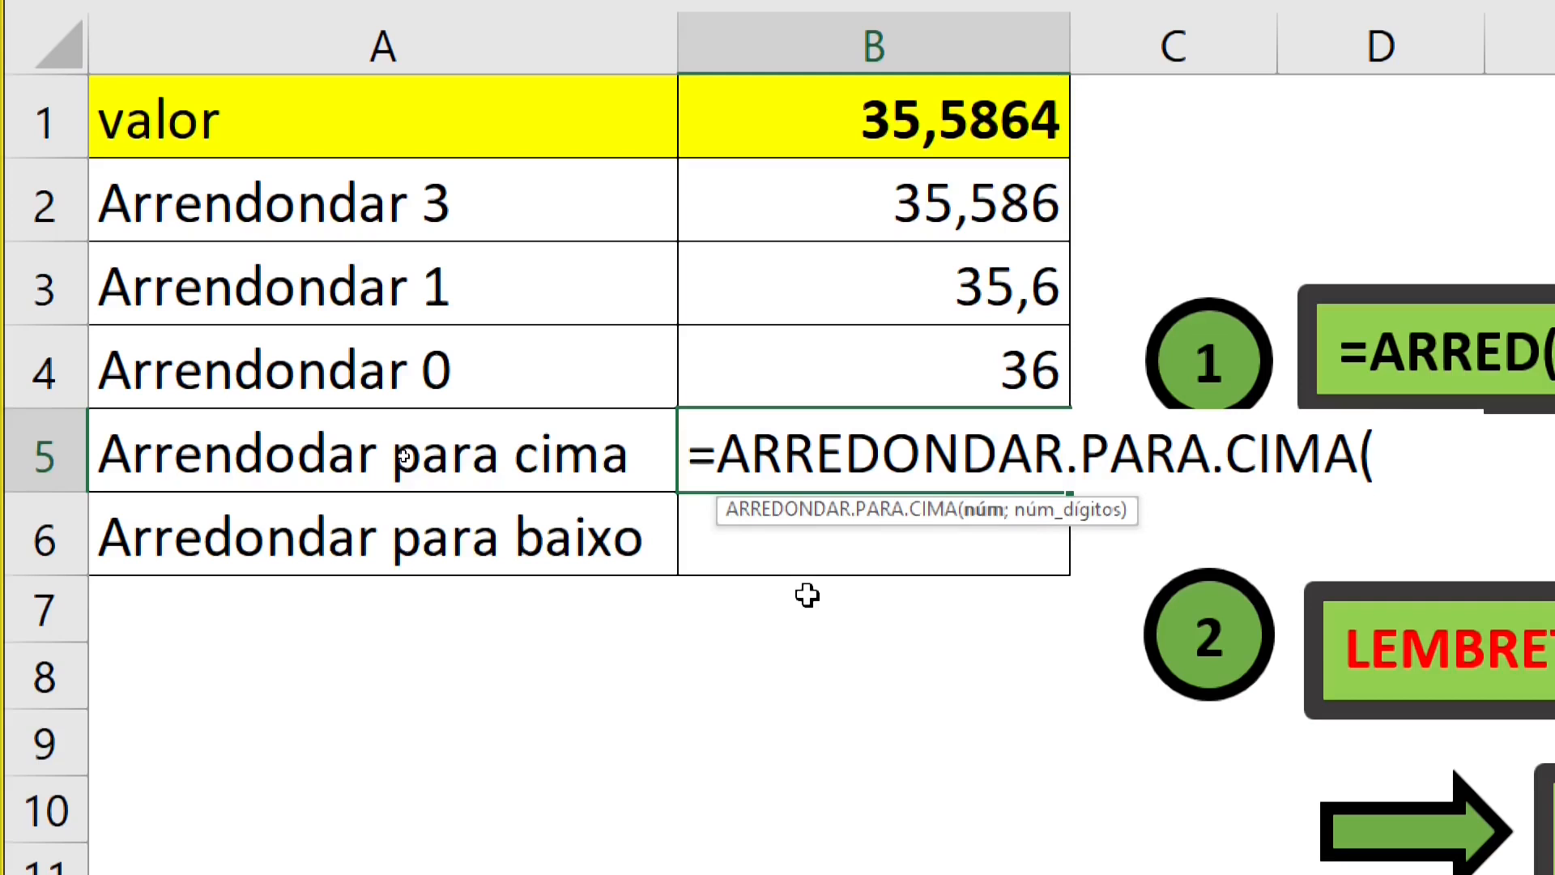
pyautogui.click(858, 92)
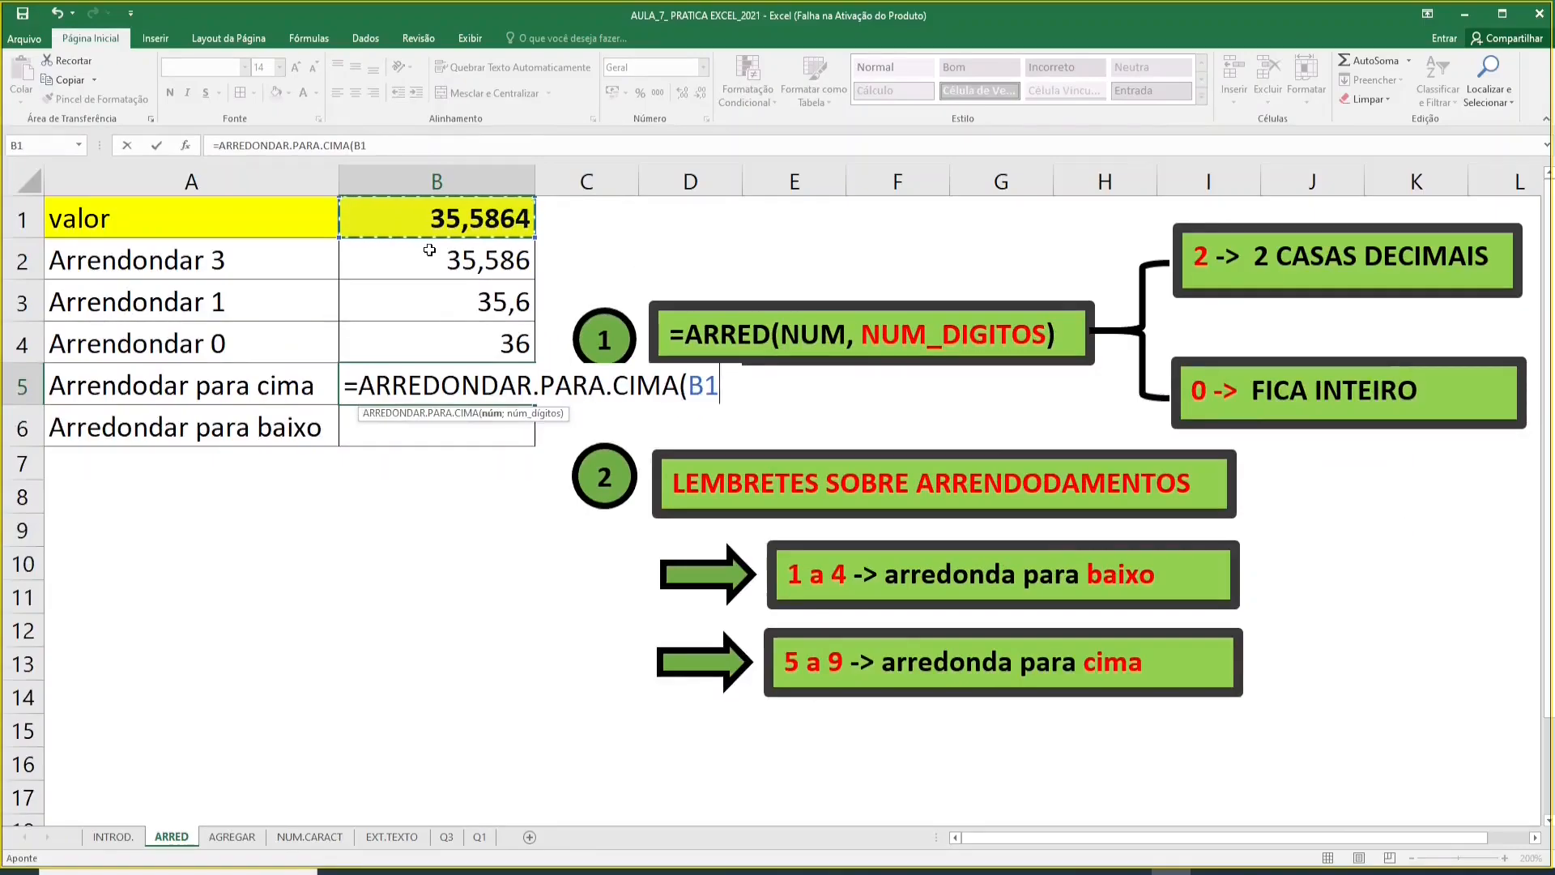
pyautogui.write(';0')
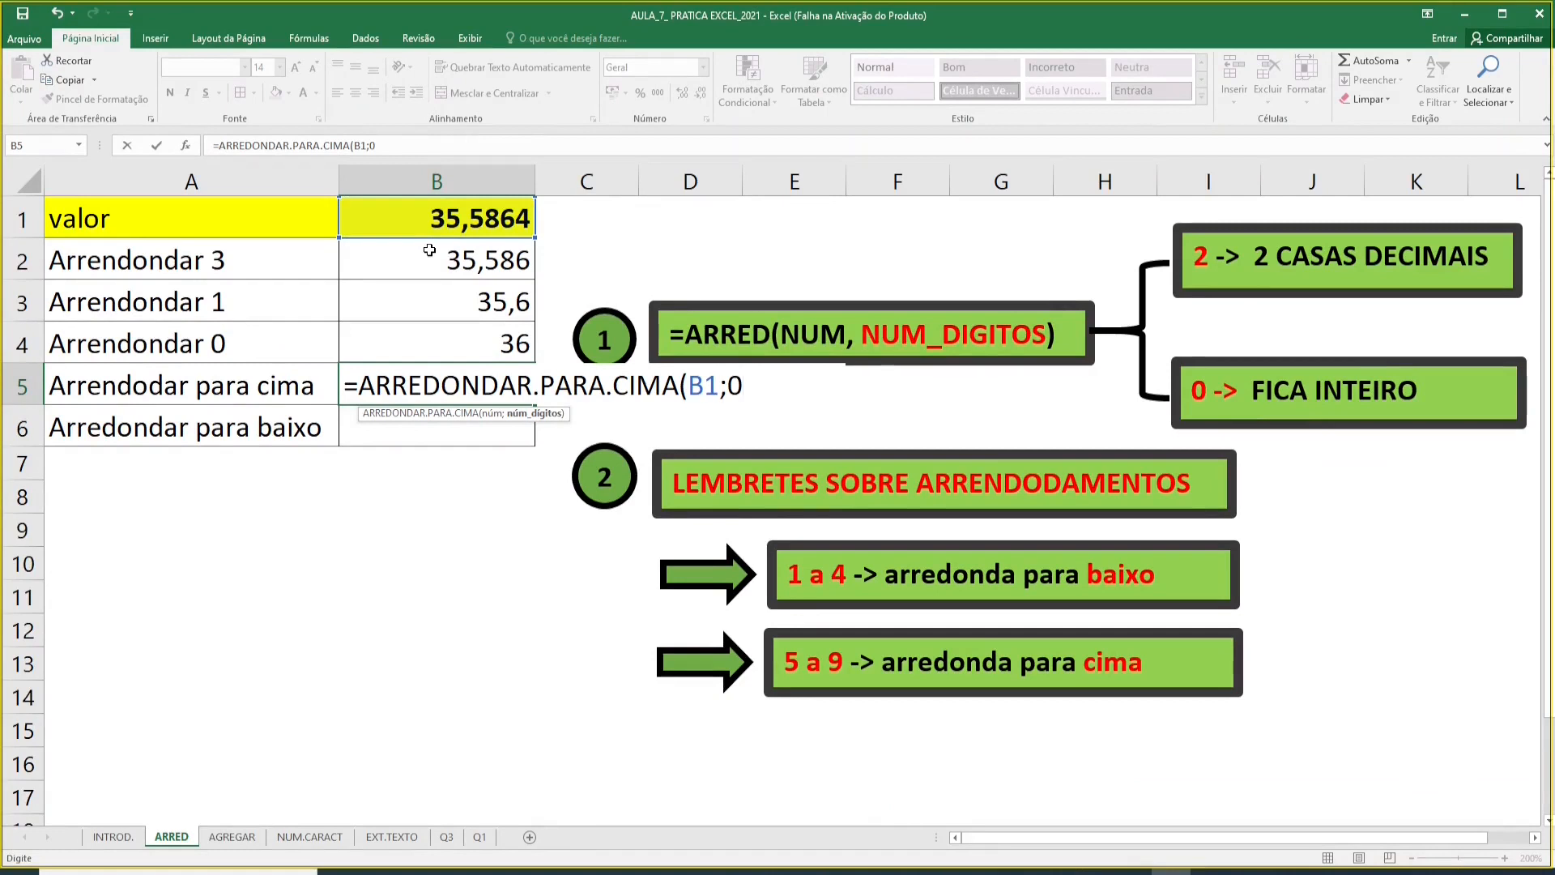
pyautogui.write(')')
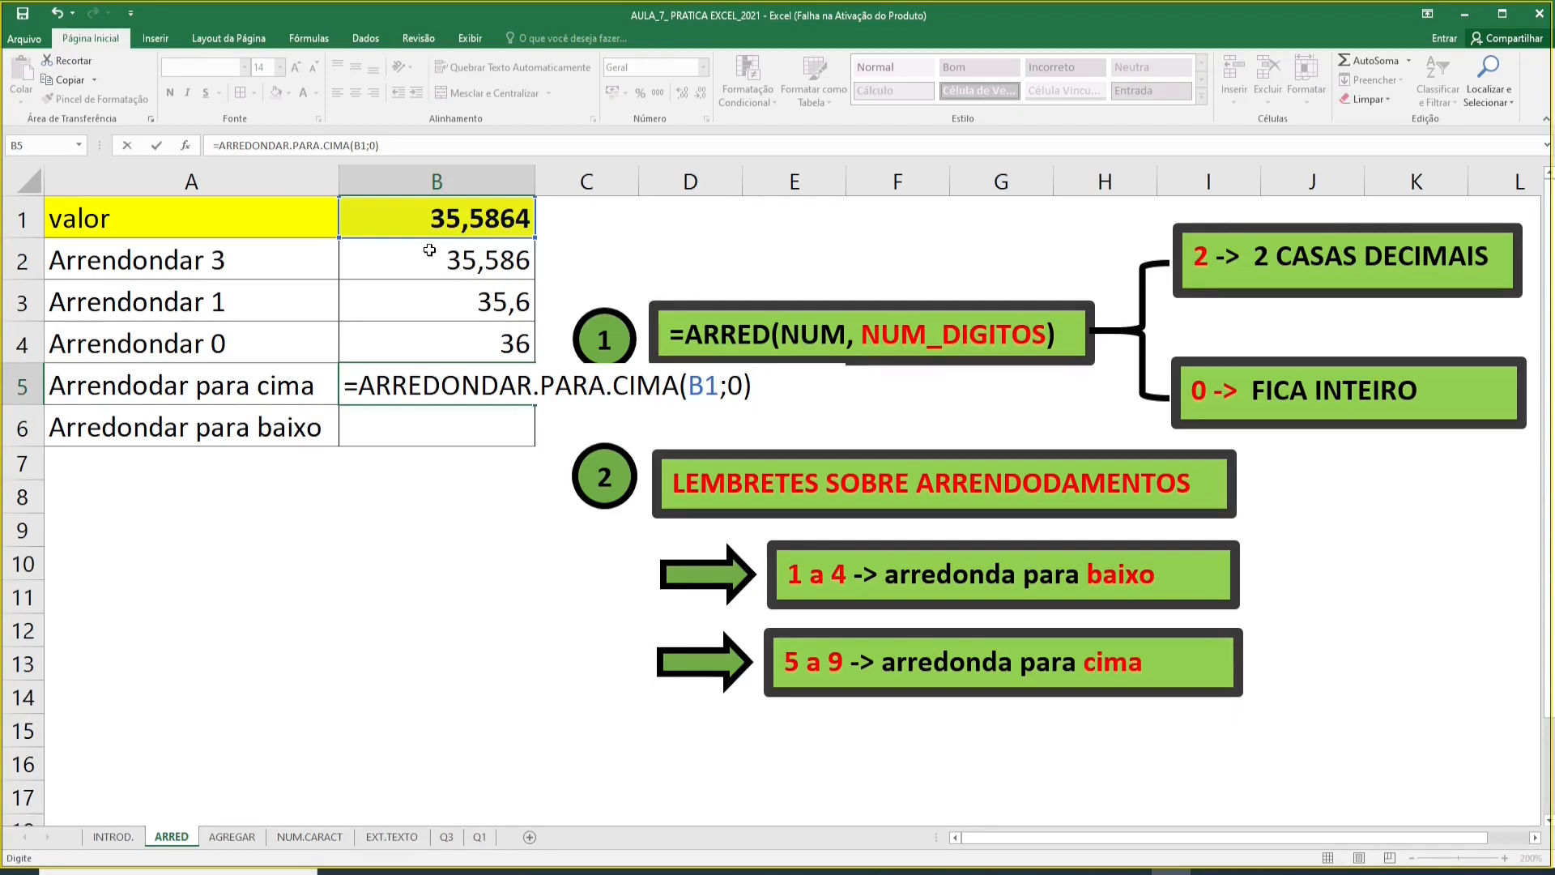
pyautogui.press('Return')
# Step: Set the value in cell B1 to 35,4864 and inspect the round-up formula in B5
pyautogui.press('Up')
pyautogui.press('Up')
pyautogui.press('Up')
pyautogui.press('Up')
pyautogui.press('Up')
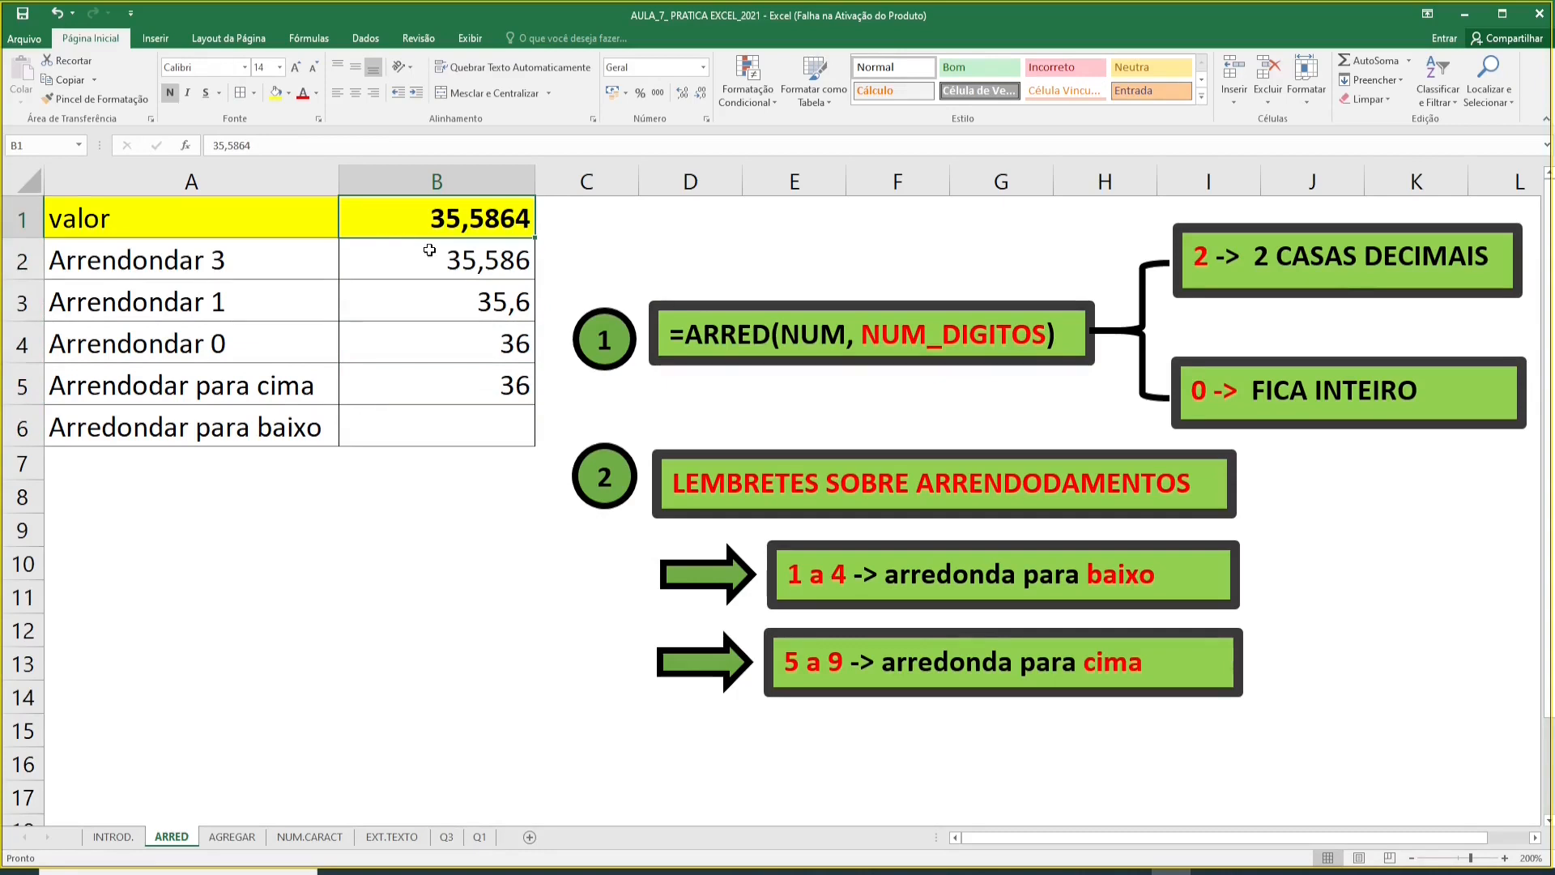
pyautogui.press('F2')
pyautogui.press('Left')
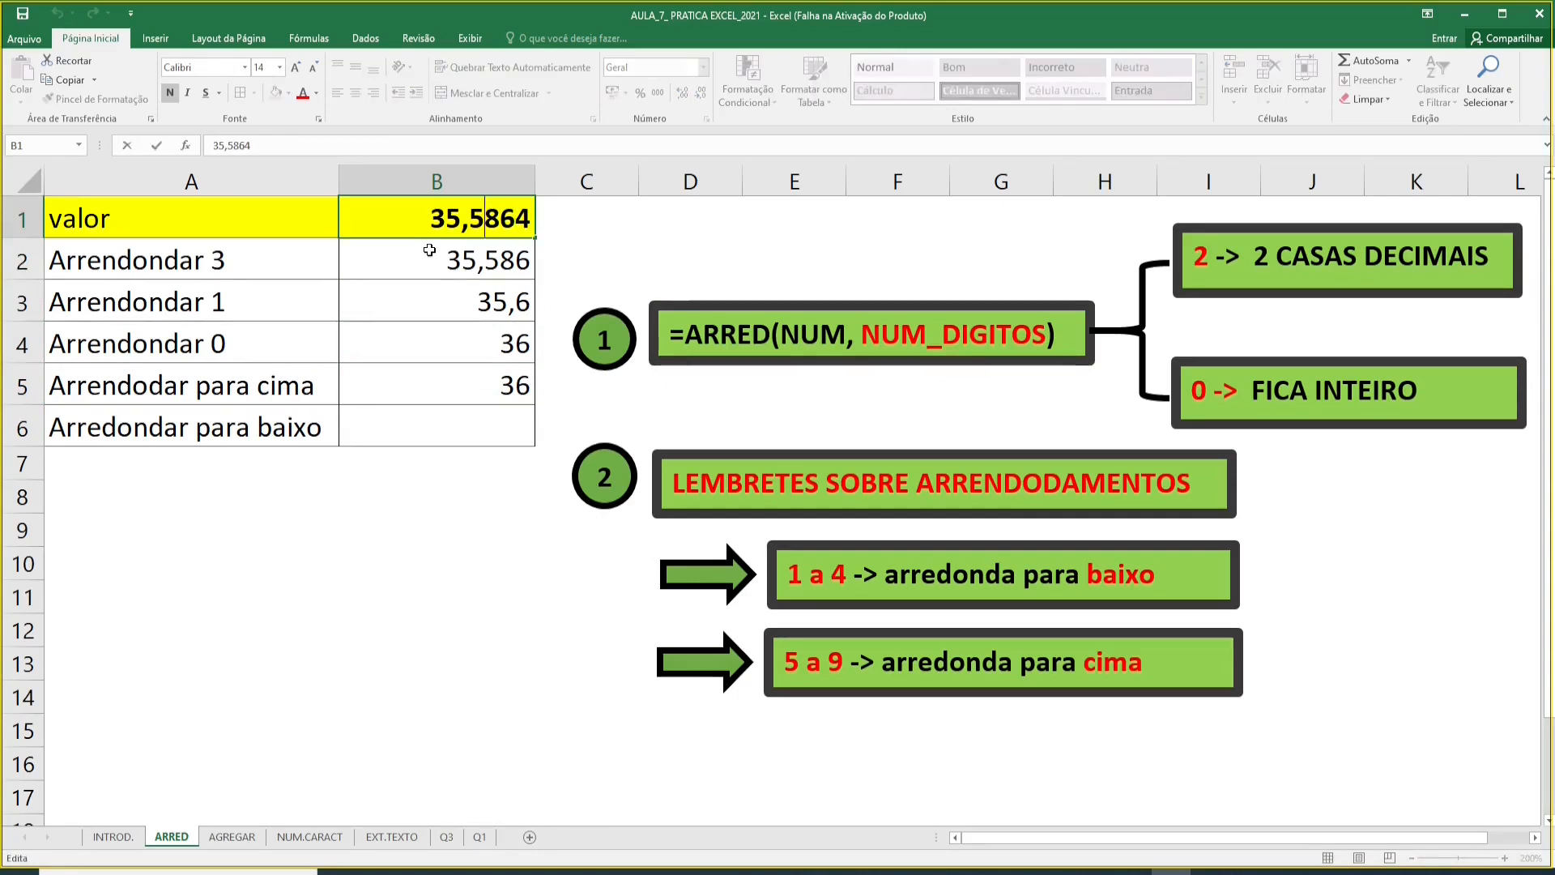
pyautogui.press('BackSpace')
pyautogui.write('4')
pyautogui.press('Return')
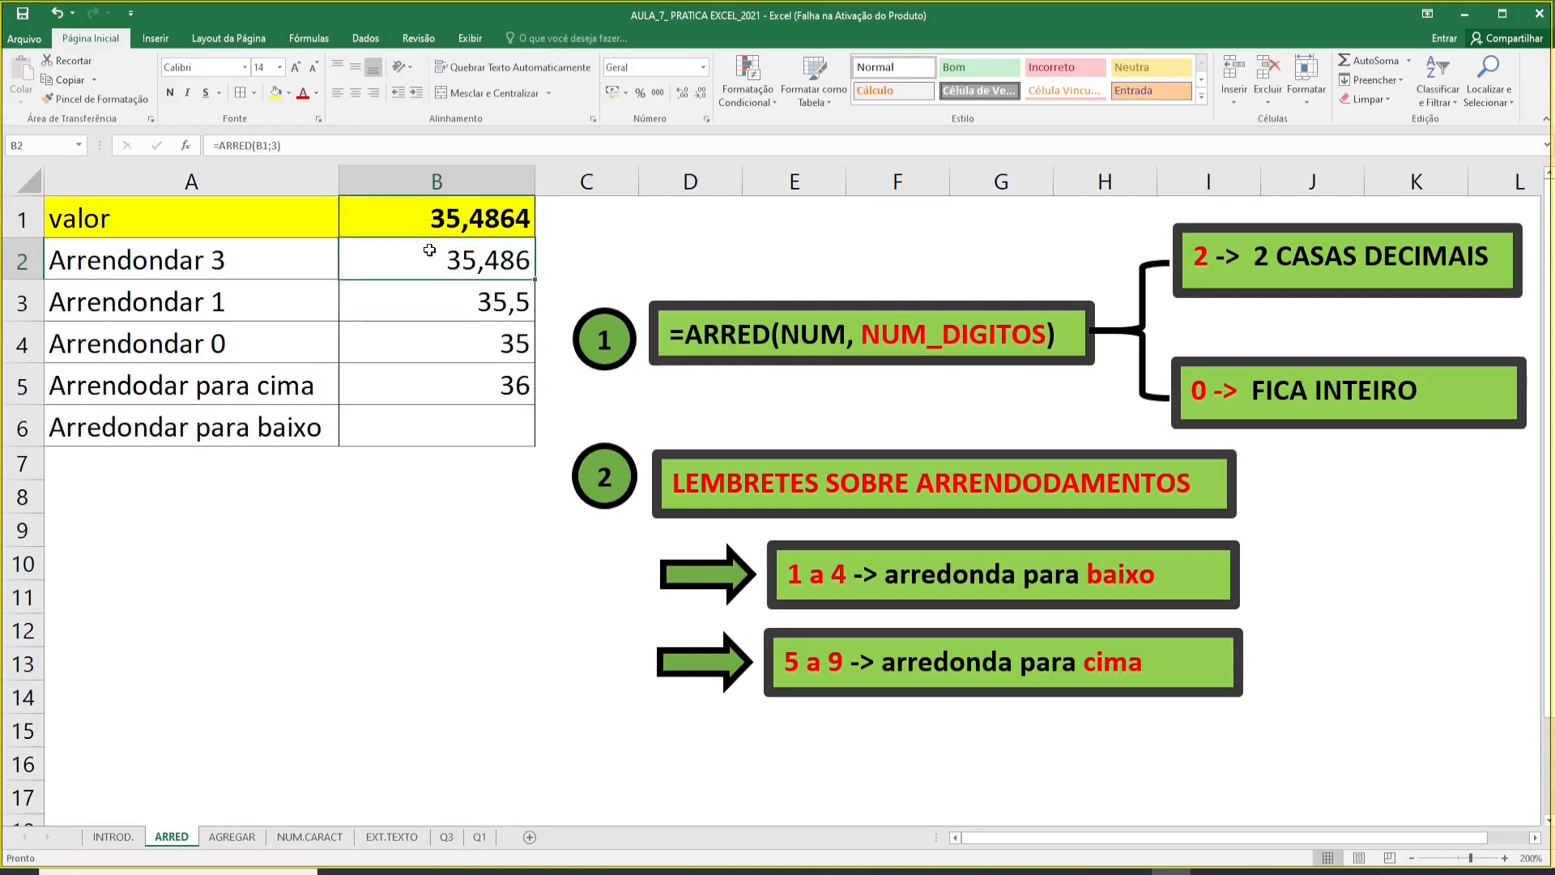
pyautogui.click(493, 379)
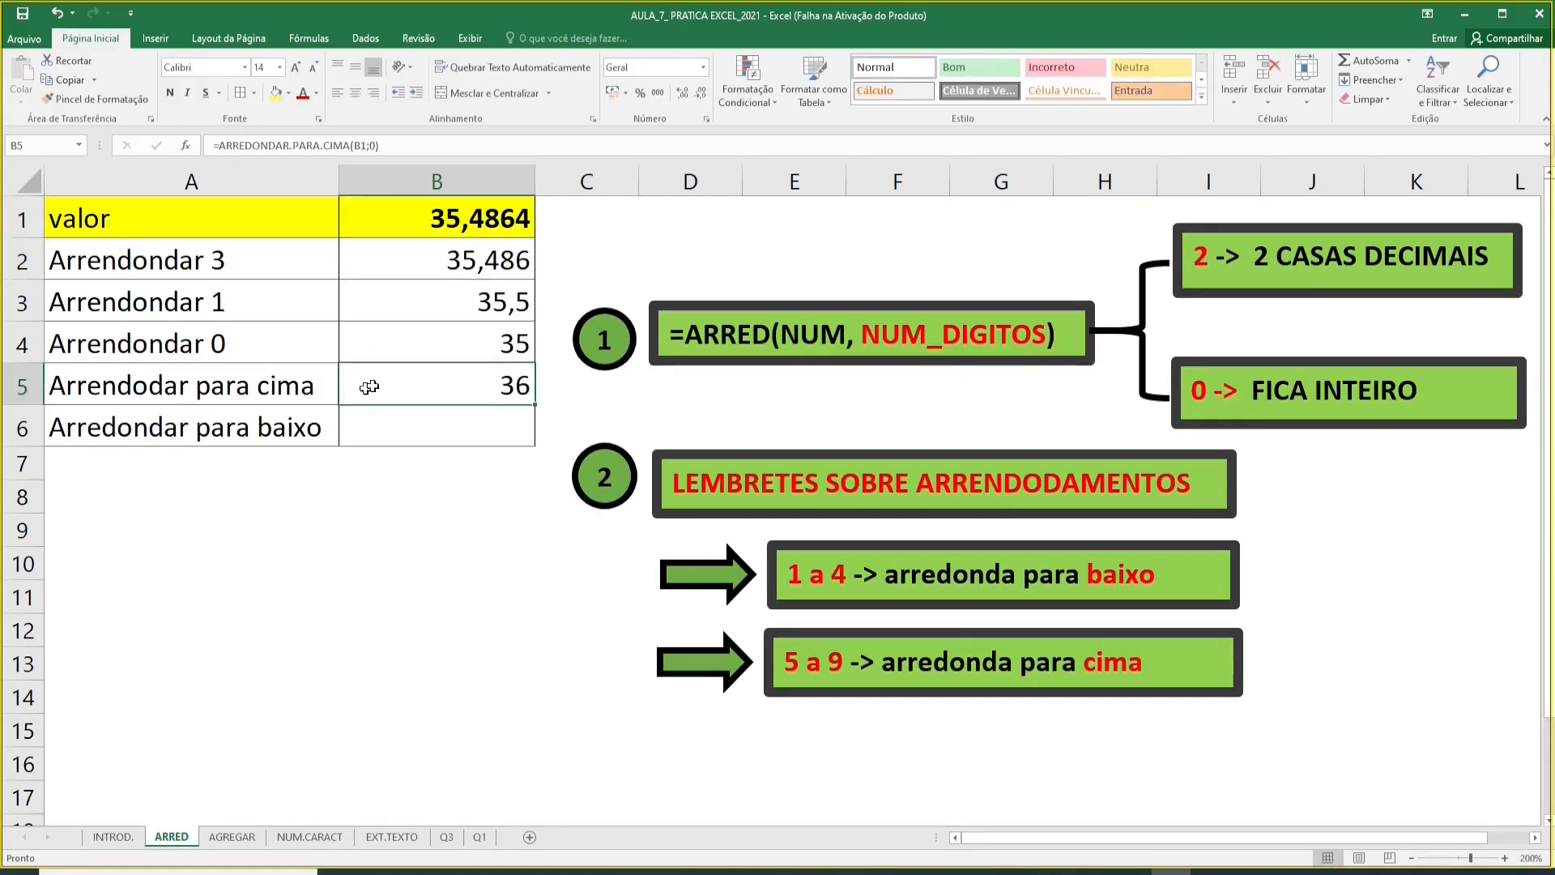
pyautogui.doubleClick(409, 389)
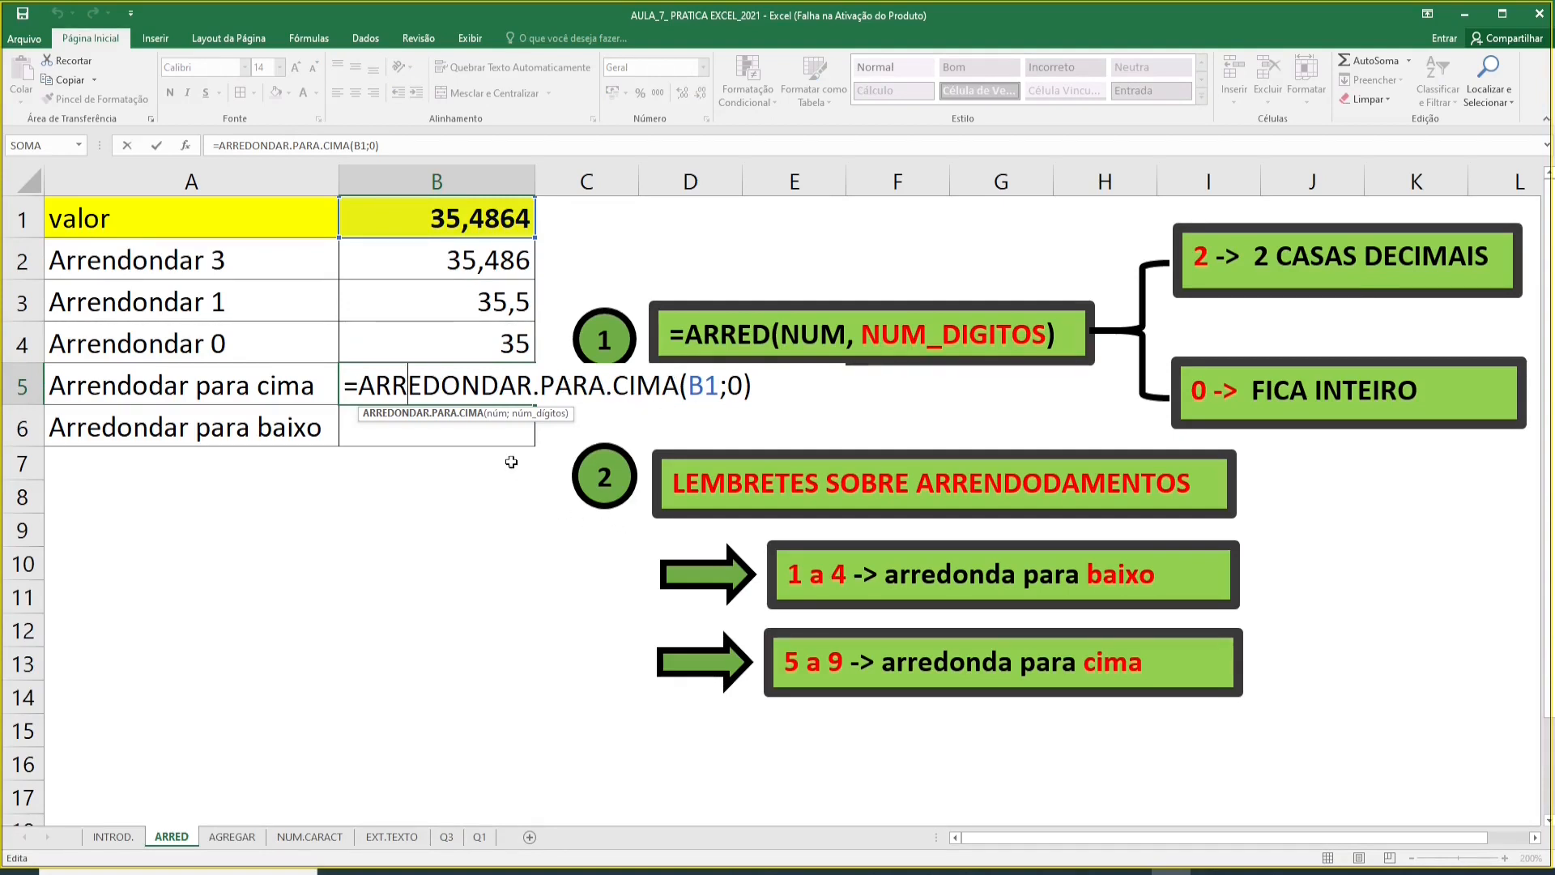
# Step: Enter the formula =ARREDONDAR.PARA.BAIXO(B1;0) in cell B6 to round the value down to a whole number
pyautogui.click(494, 428)
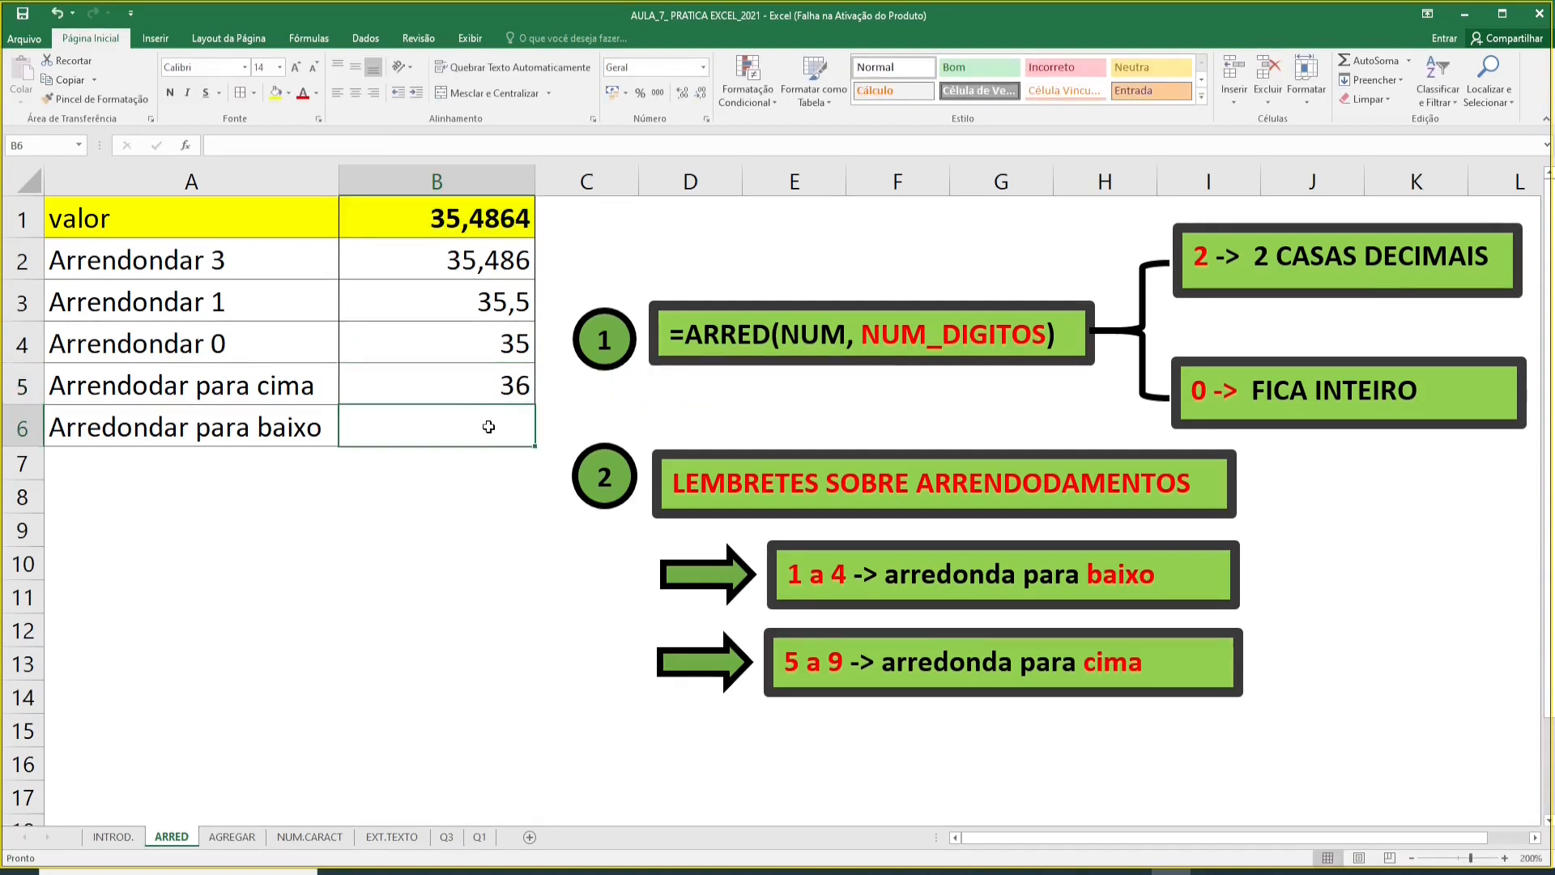
pyautogui.write('=ARR')
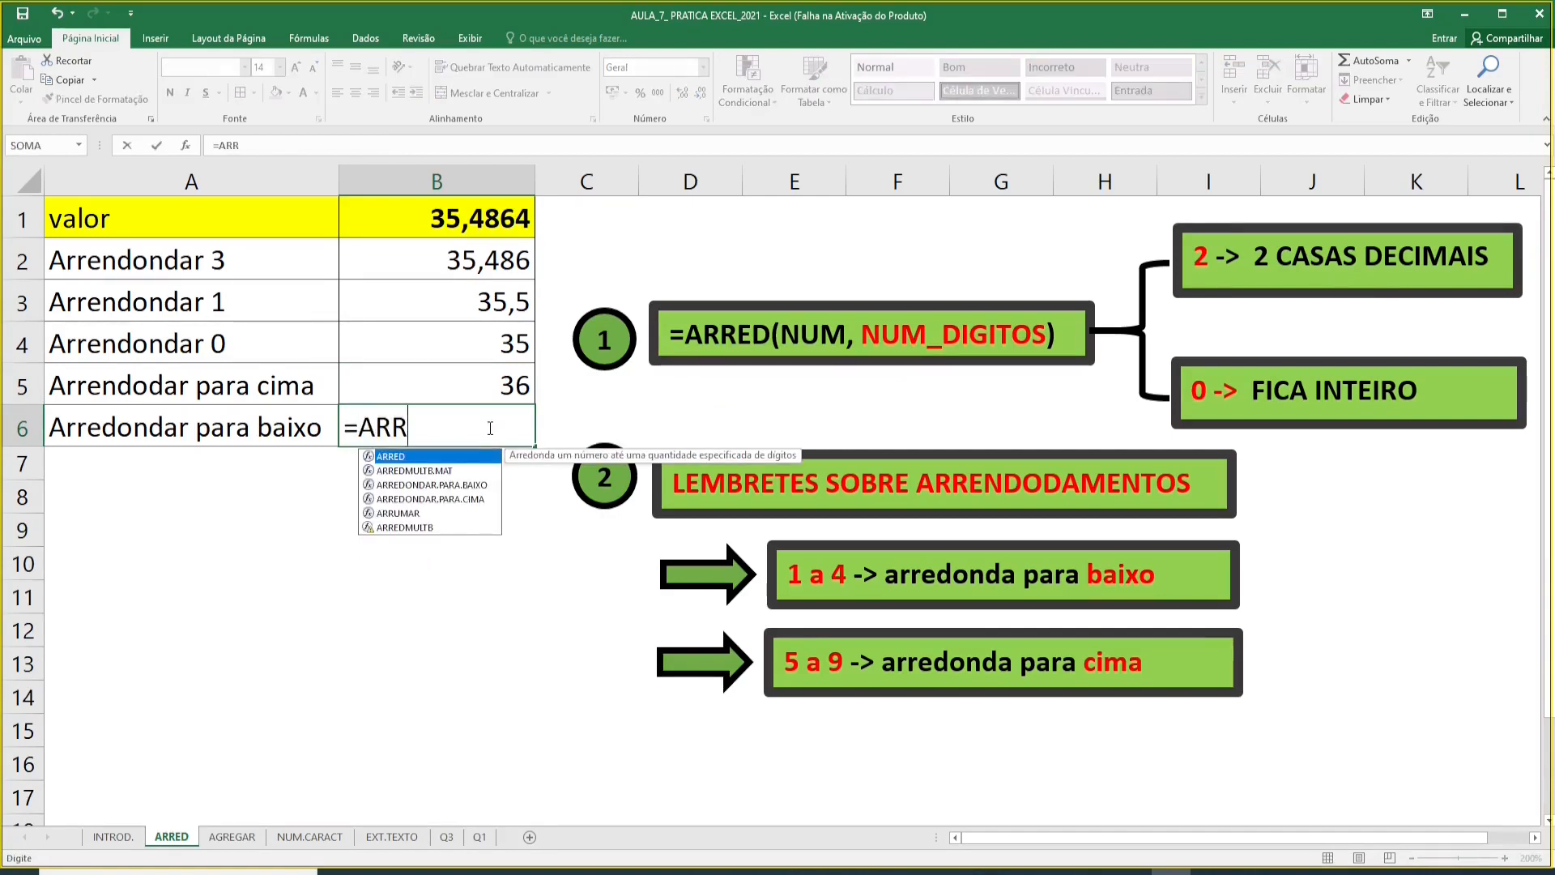
pyautogui.doubleClick(449, 485)
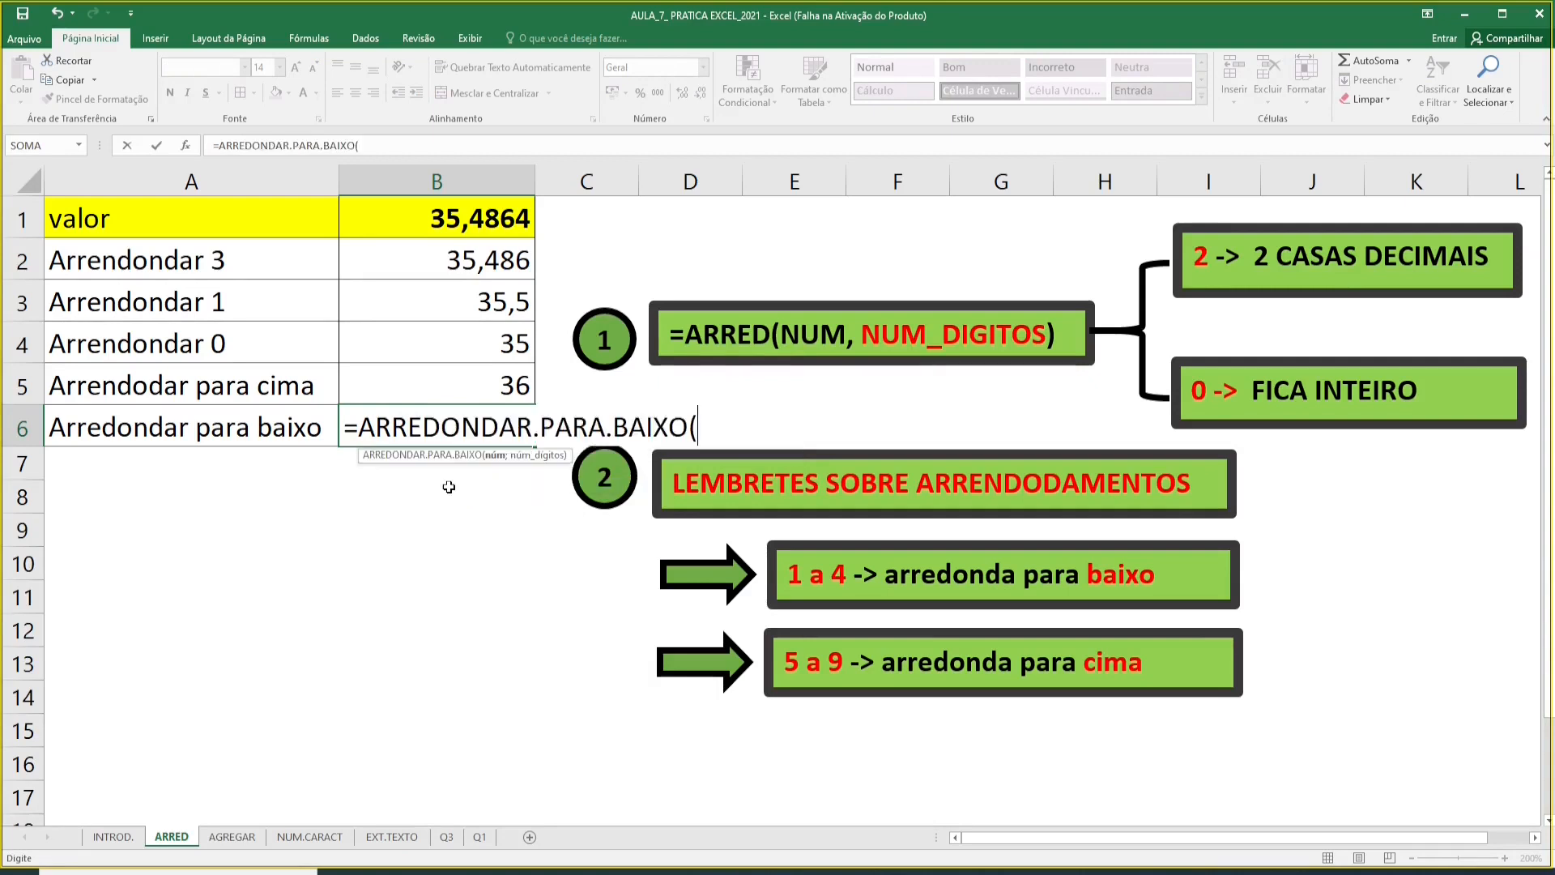
pyautogui.click(446, 217)
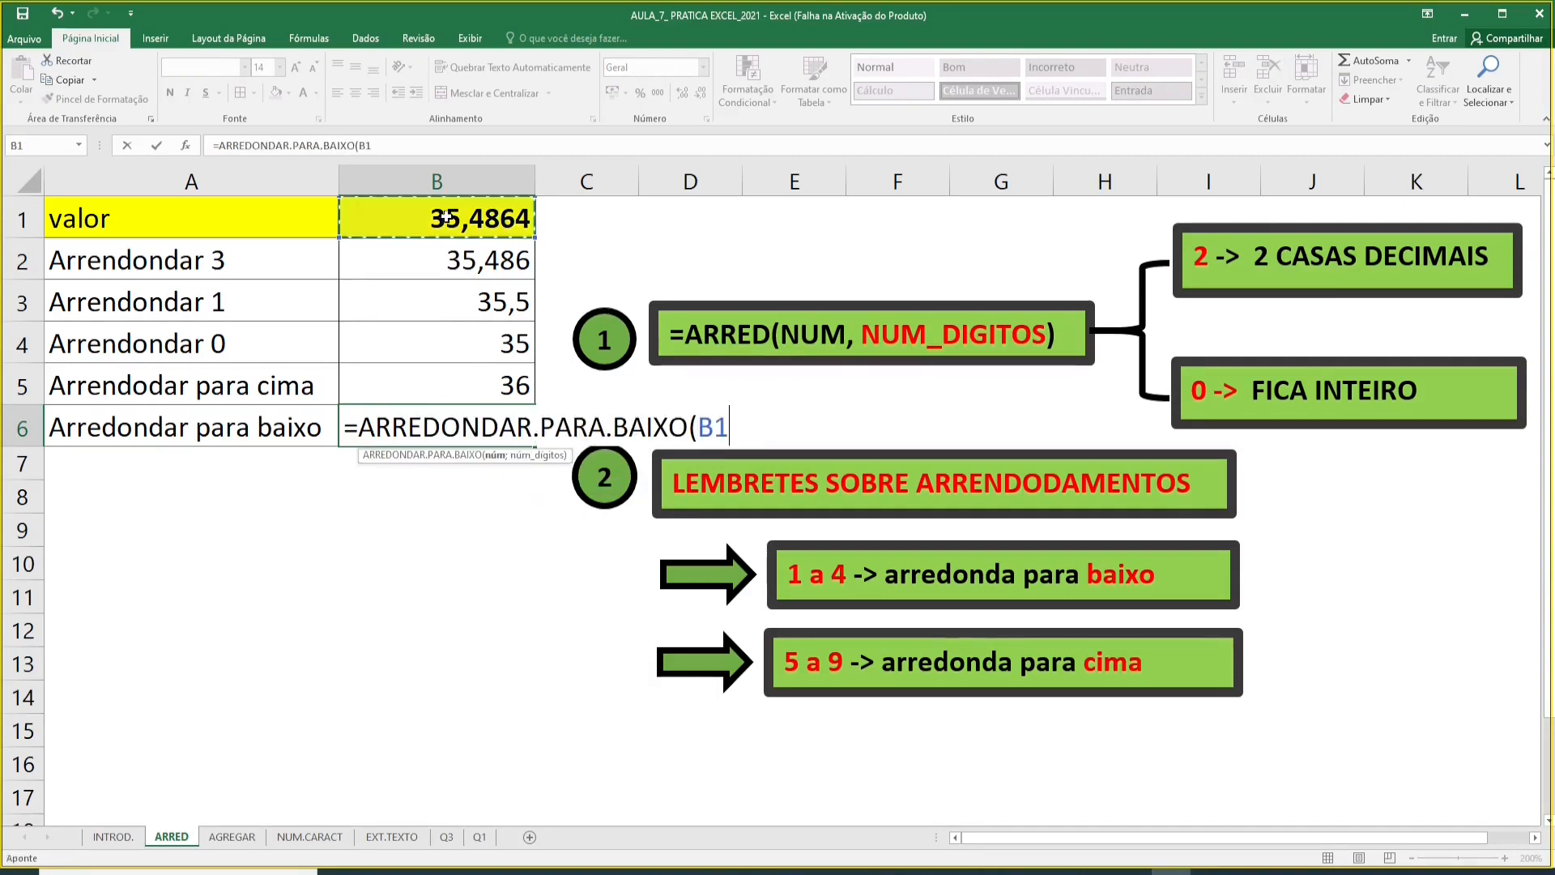
pyautogui.write(';')
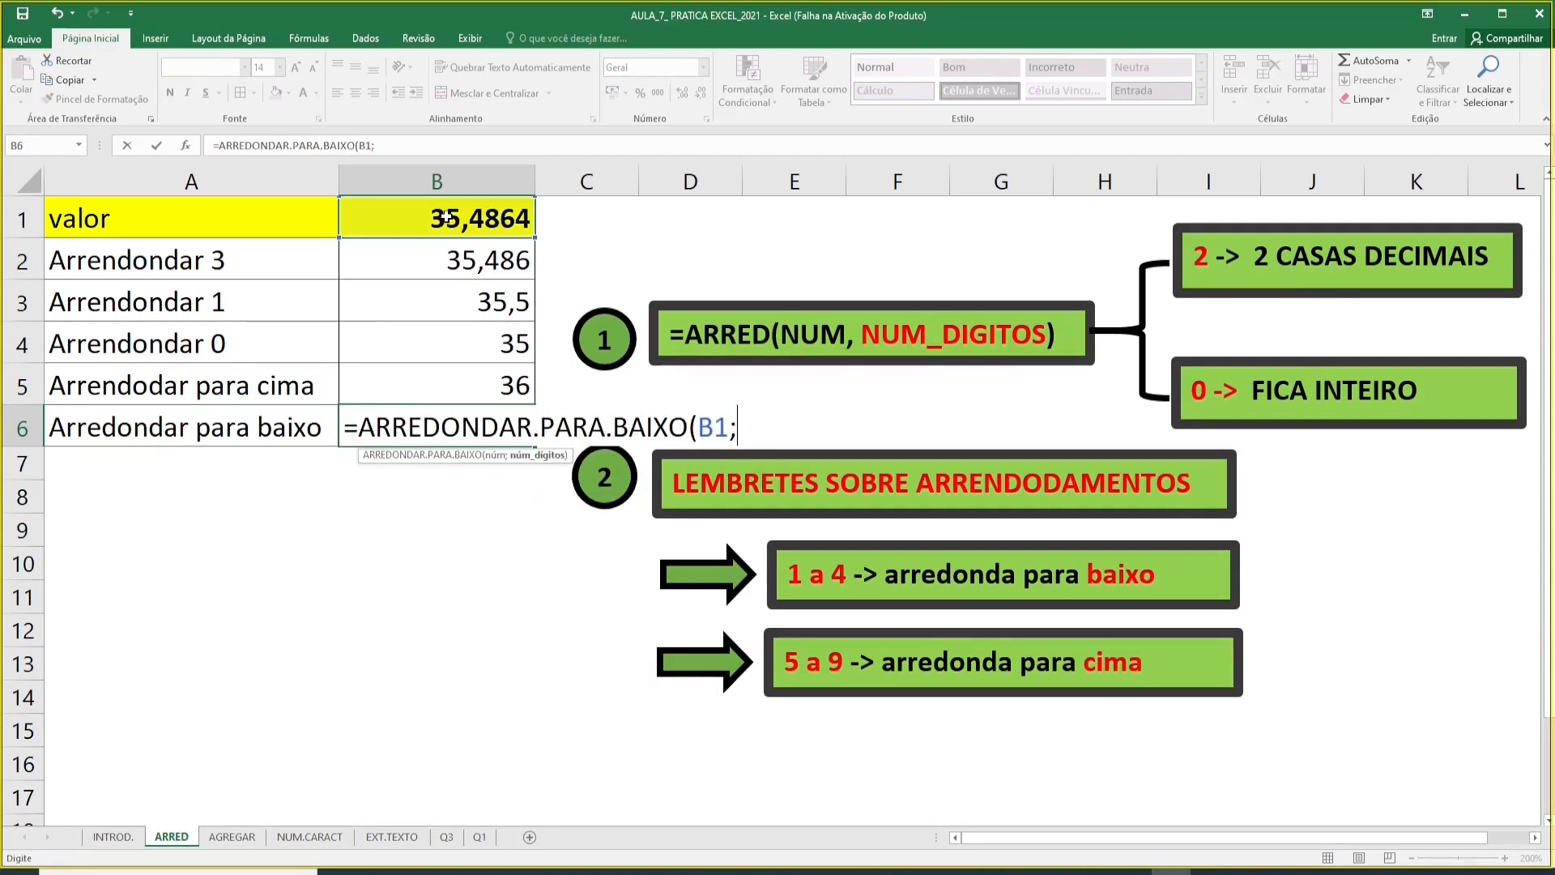
pyautogui.write('0)')
pyautogui.press('Return')
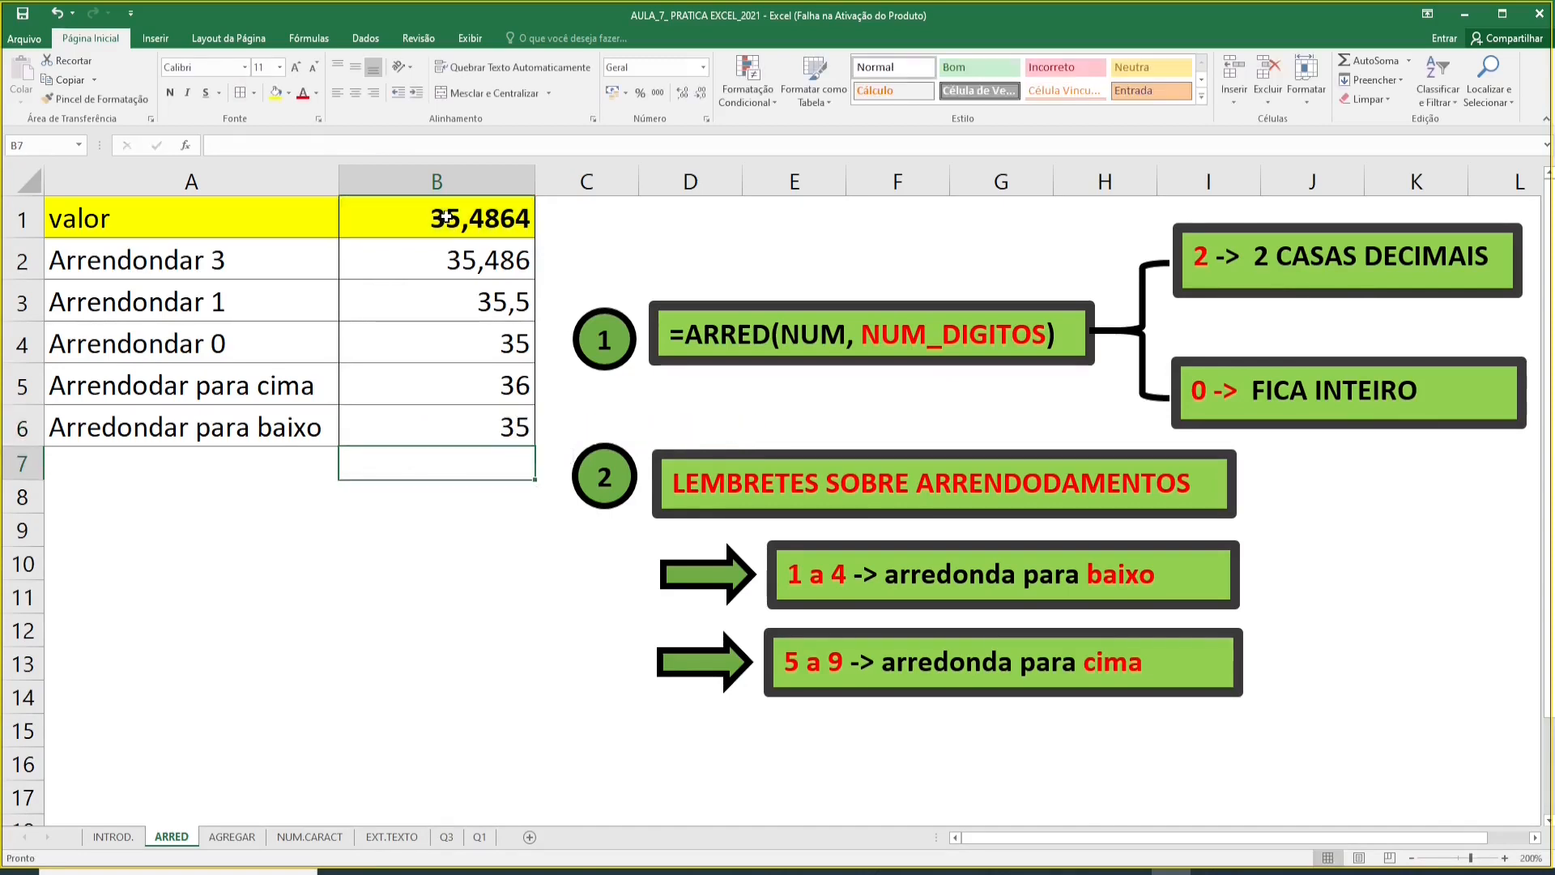
# Step: Review the rounding formulas and results in cells B2 to B6, comparing normal, upward and downward rounding
pyautogui.click(455, 433)
pyautogui.click(453, 382)
pyautogui.click(452, 349)
pyautogui.click(446, 383)
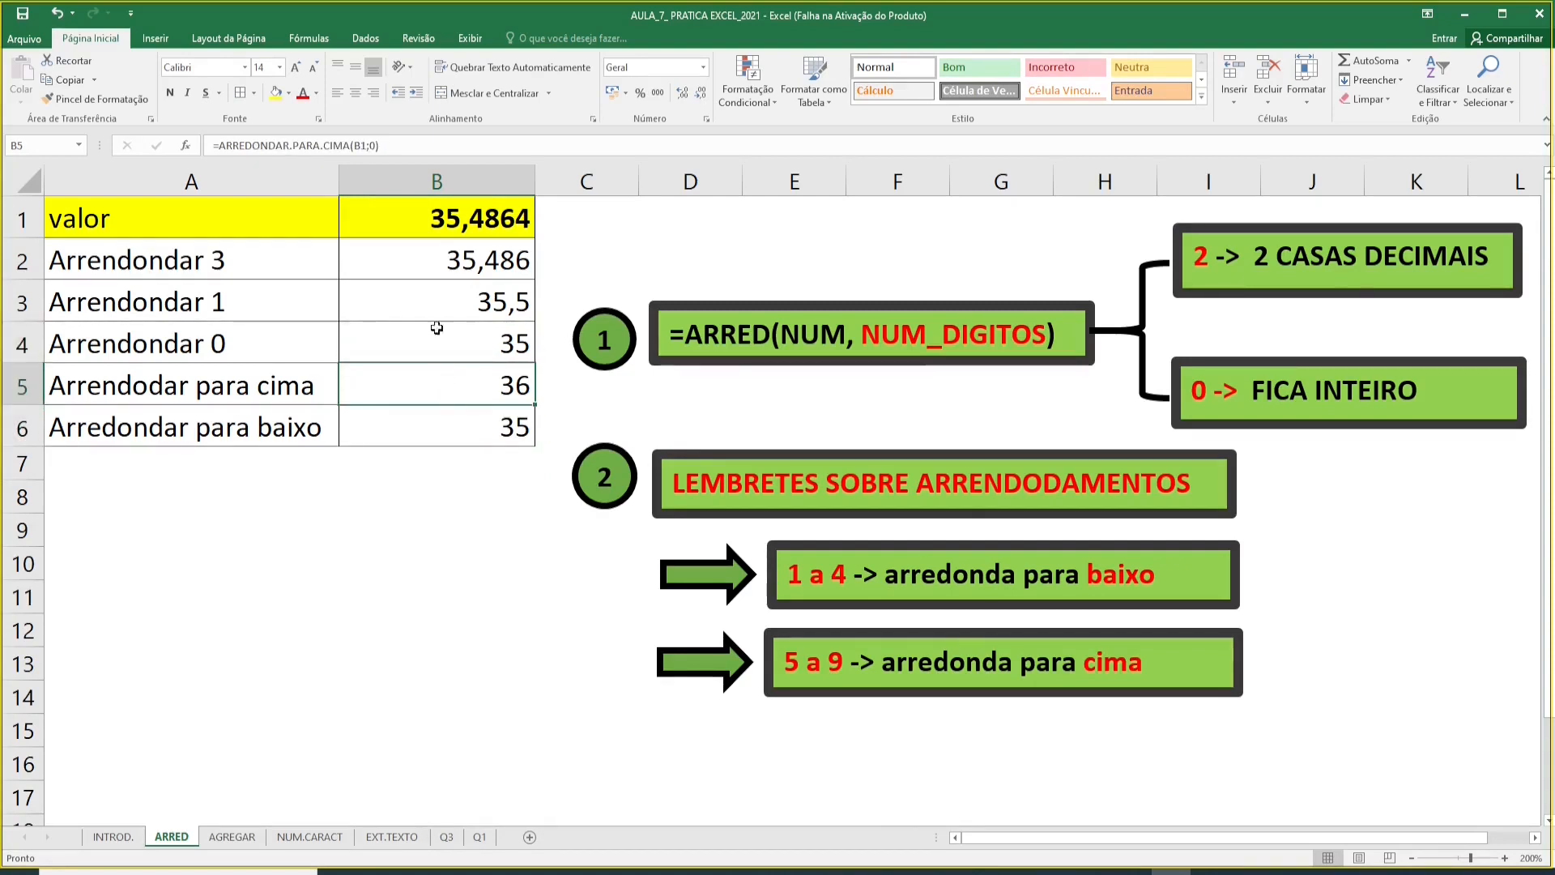
pyautogui.click(434, 287)
pyautogui.click(414, 261)
pyautogui.click(425, 314)
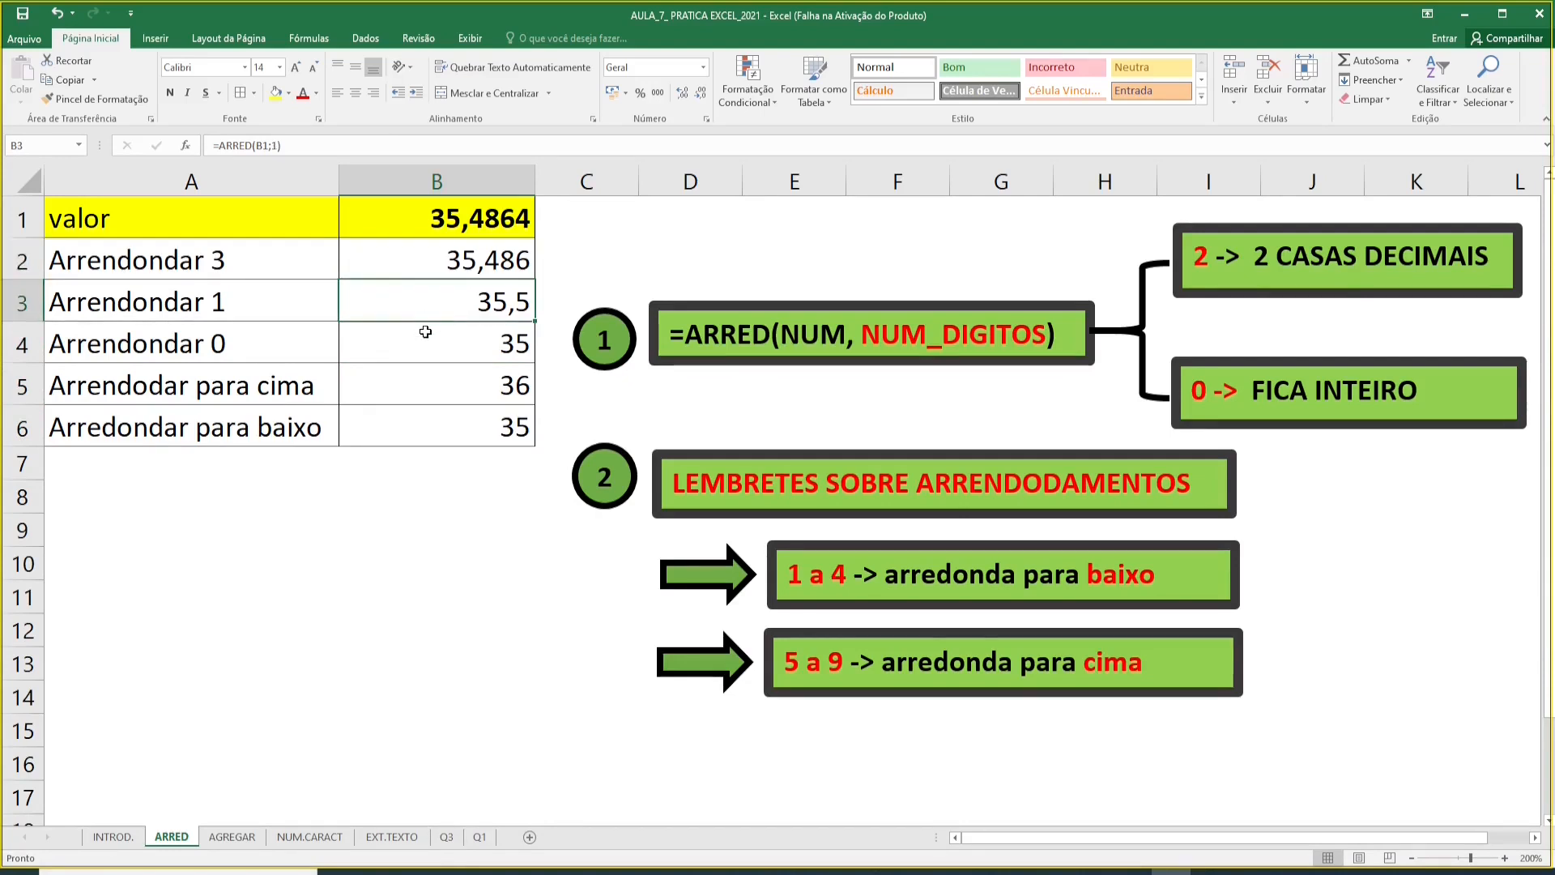
pyautogui.click(427, 352)
pyautogui.click(429, 375)
pyautogui.click(435, 432)
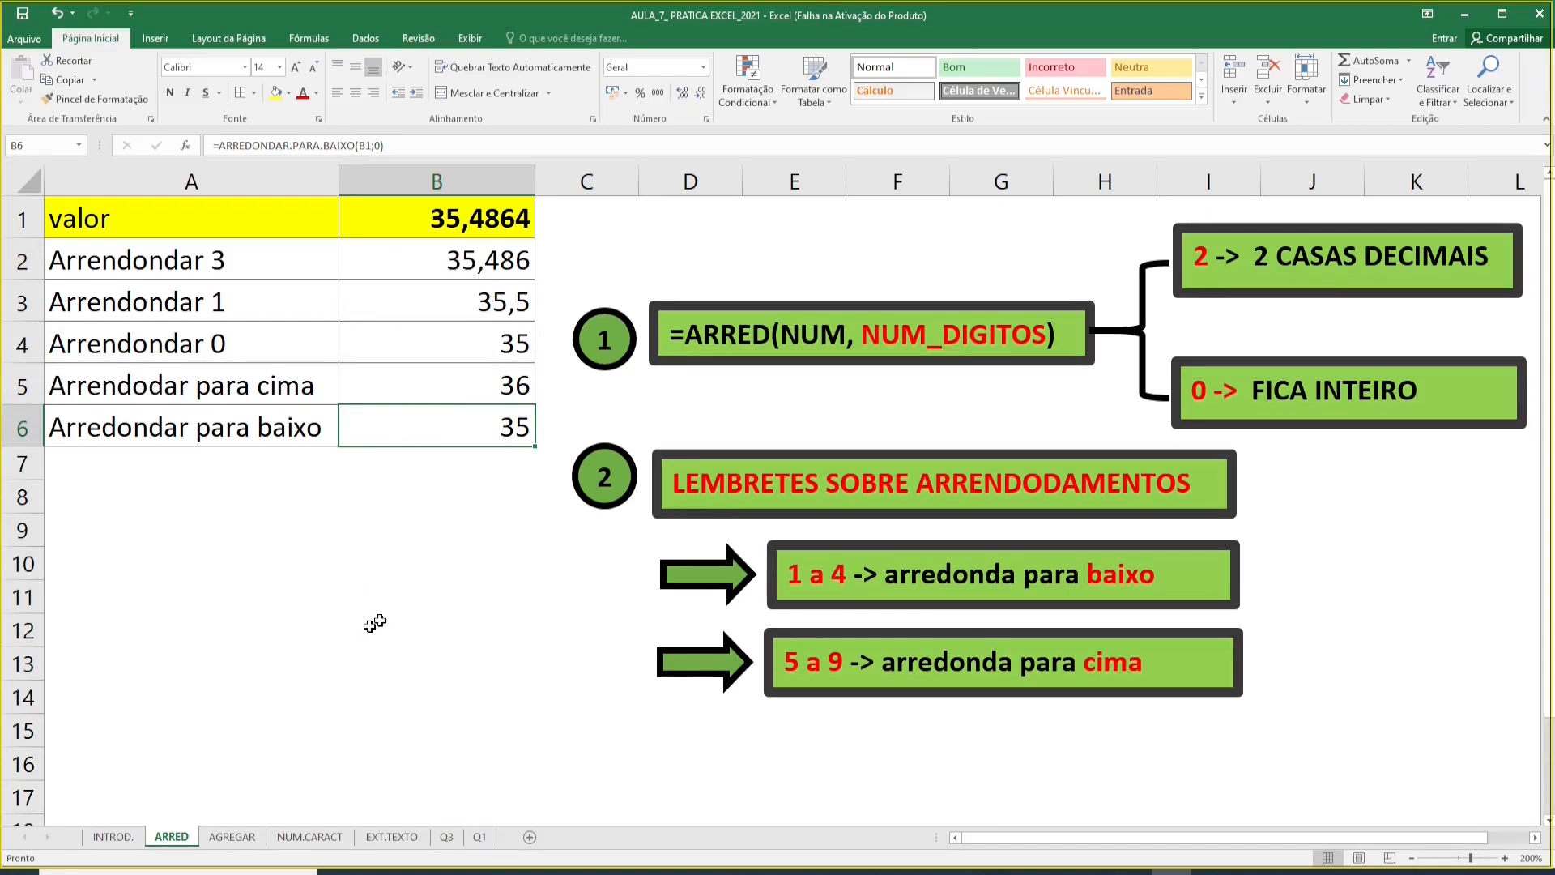
# Step: Open the AGREGAR sheet and examine the Valor total column, including the division formula in cell D11
pyautogui.click(437, 375)
pyautogui.click(436, 354)
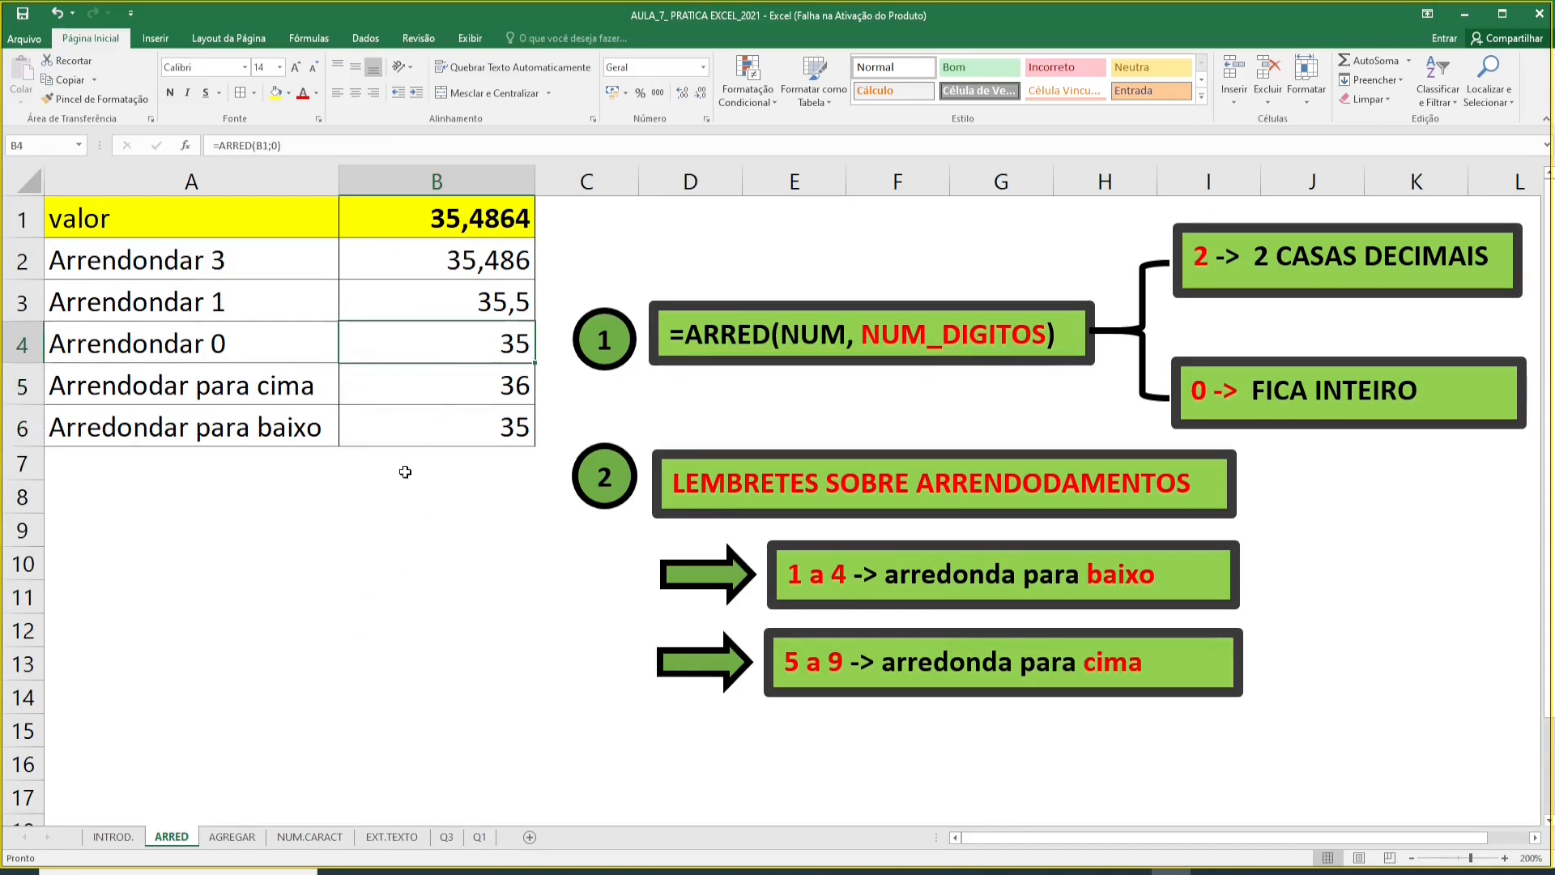
pyautogui.click(232, 837)
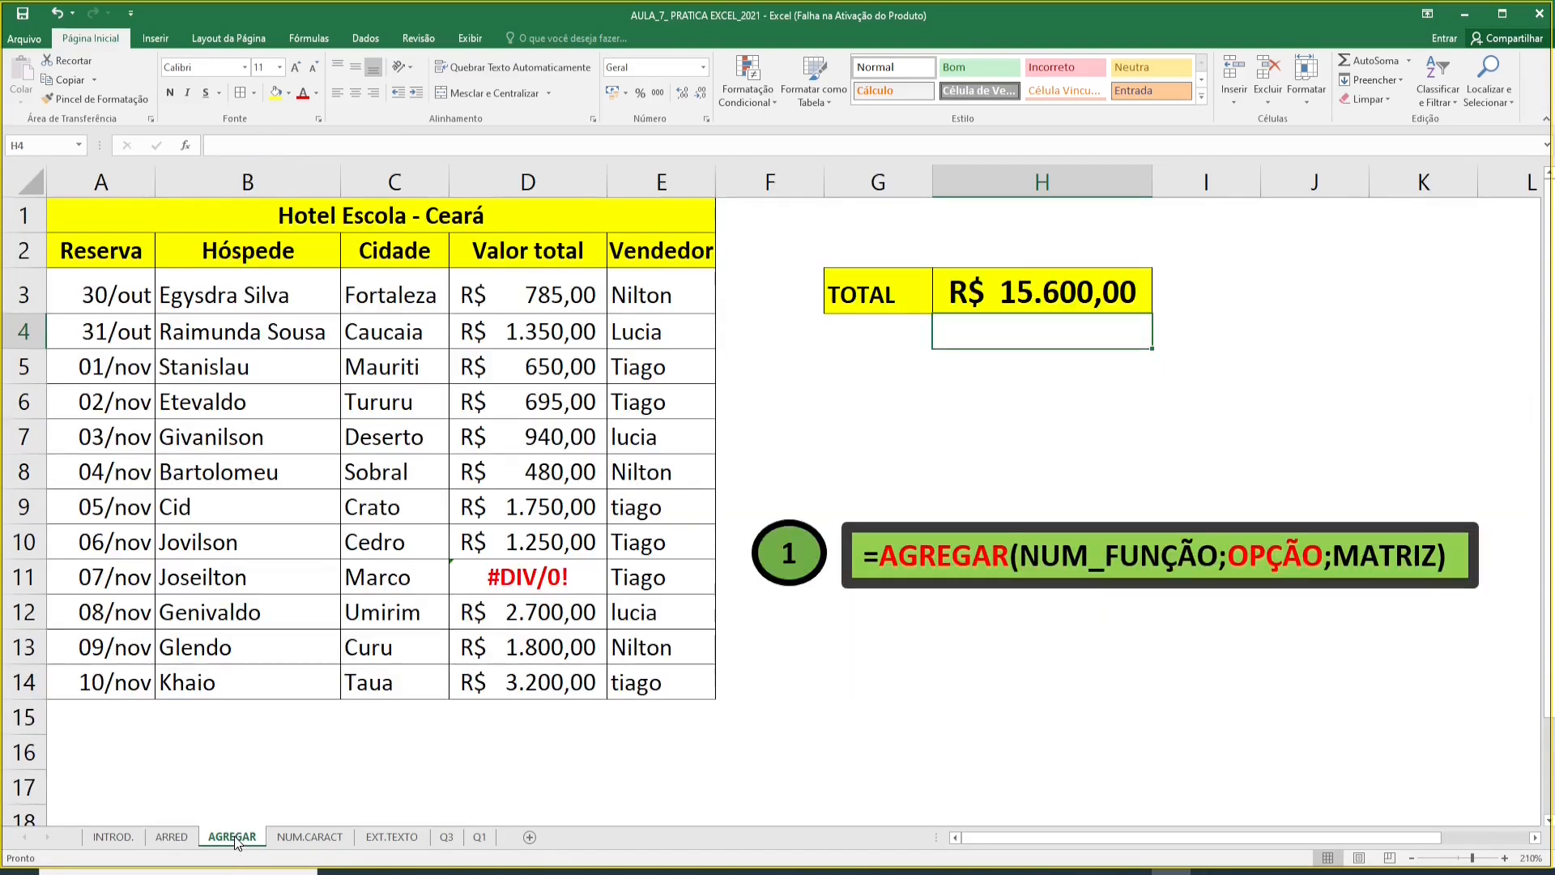
pyautogui.click(940, 577)
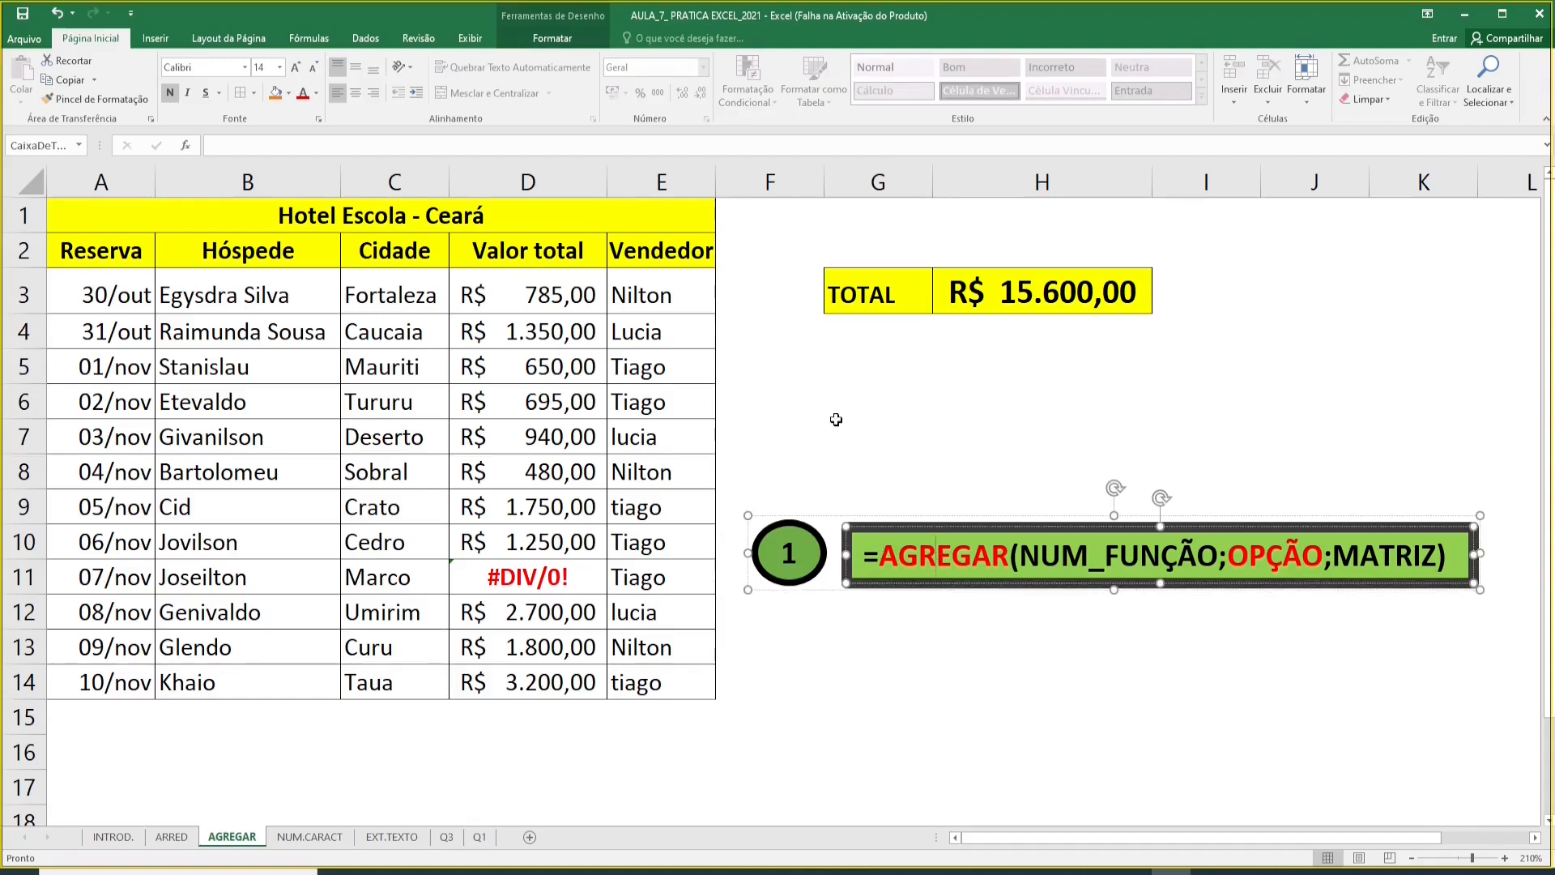
pyautogui.click(640, 331)
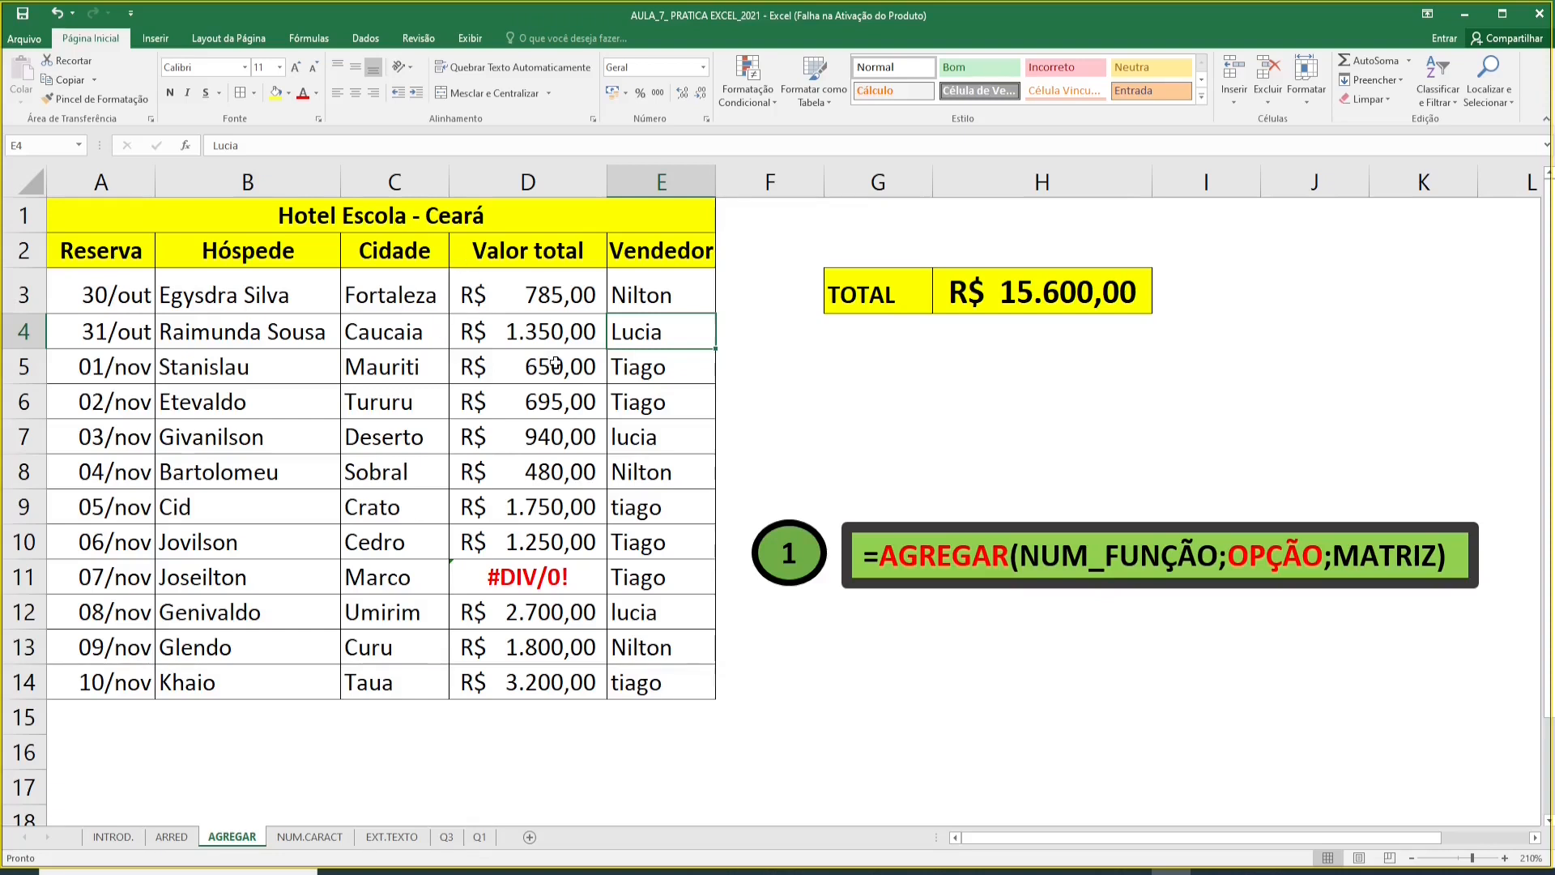
pyautogui.click(543, 308)
pyautogui.click(523, 563)
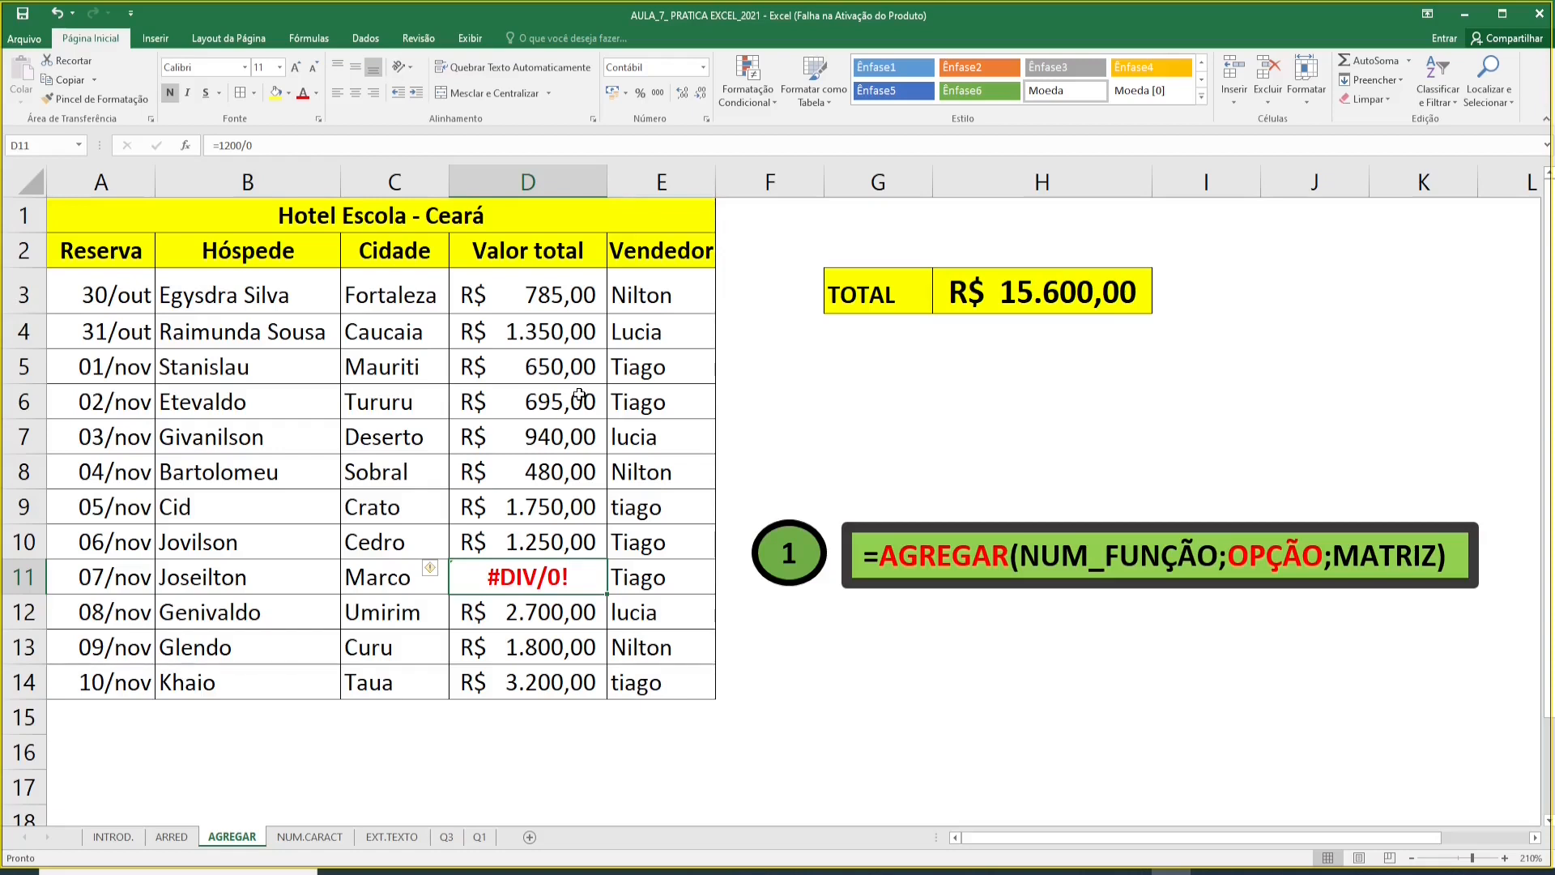
pyautogui.click(549, 637)
pyautogui.click(539, 565)
# Step: Start an AGREGAR formula in the TOTAL cell H3 with function number 9 - SOMA
pyautogui.click(989, 293)
pyautogui.write('=')
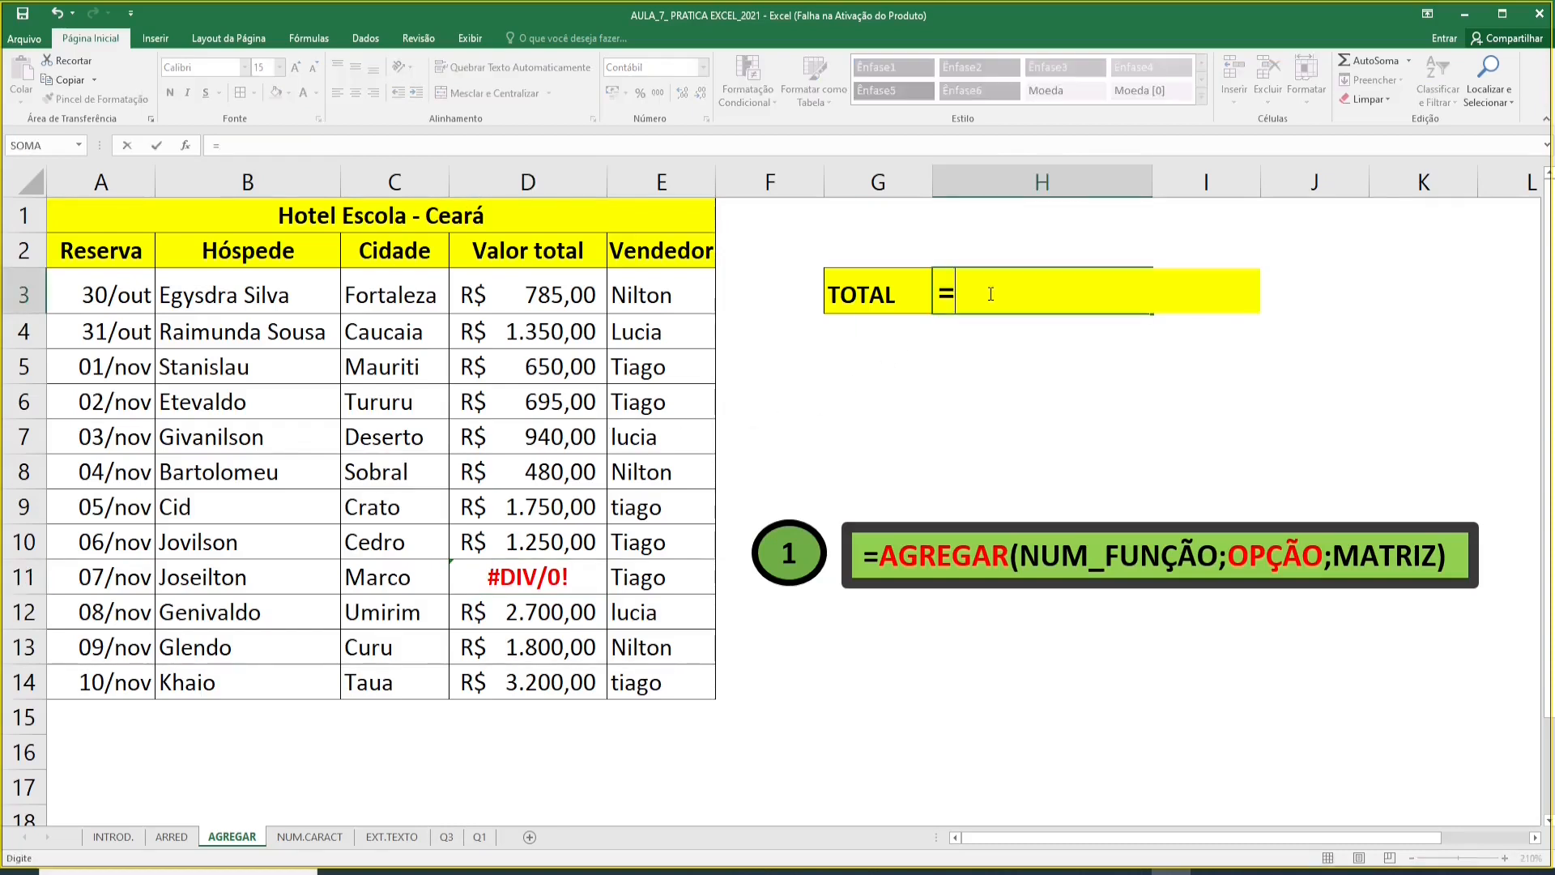
pyautogui.write('AGREGAR')
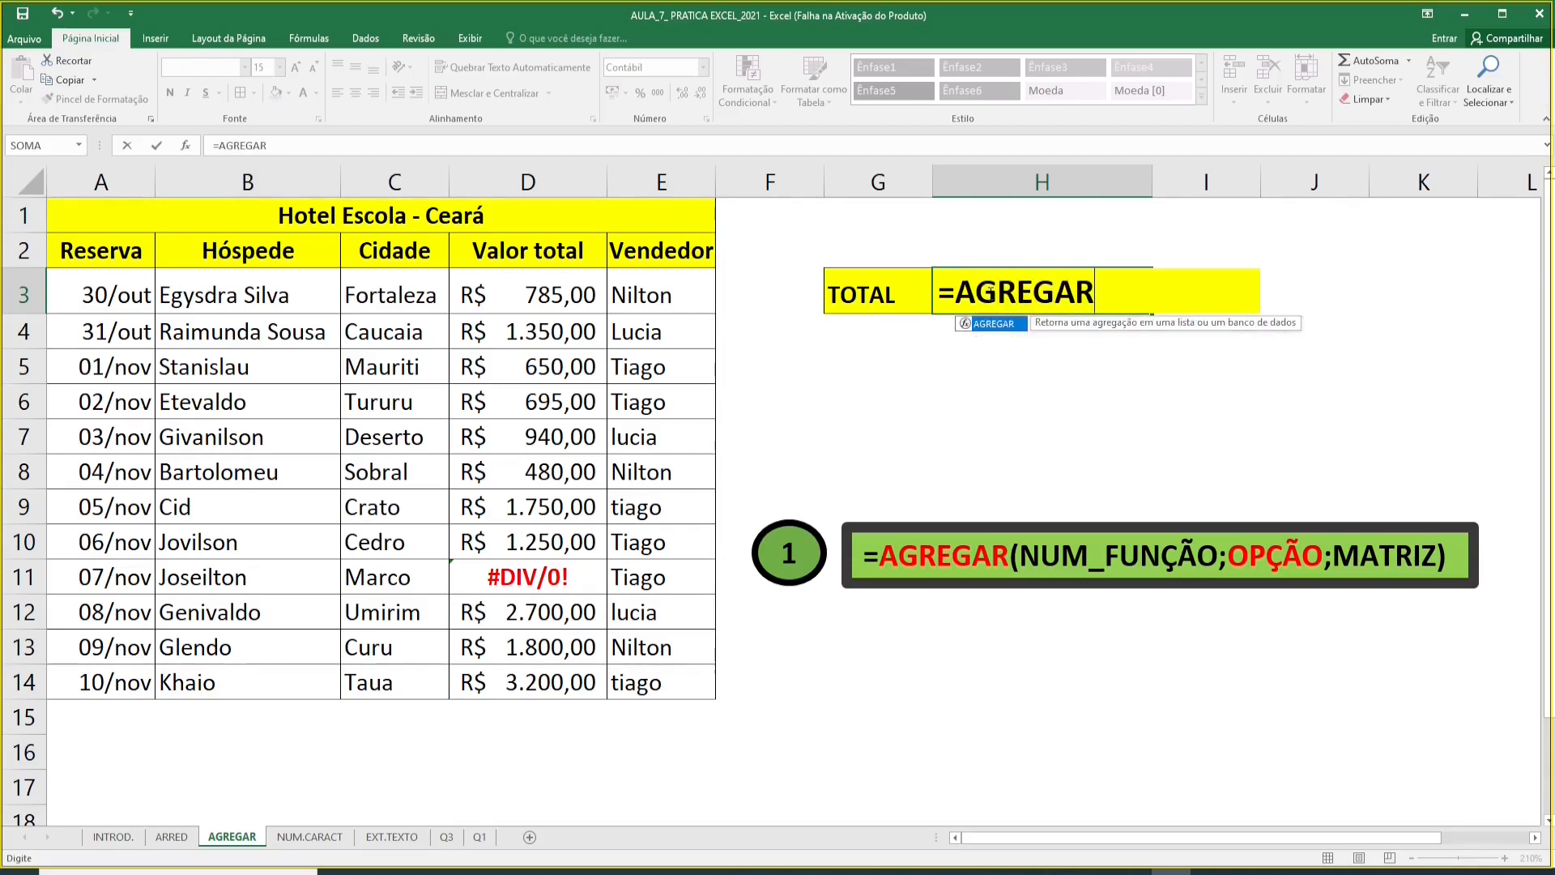
pyautogui.write('(')
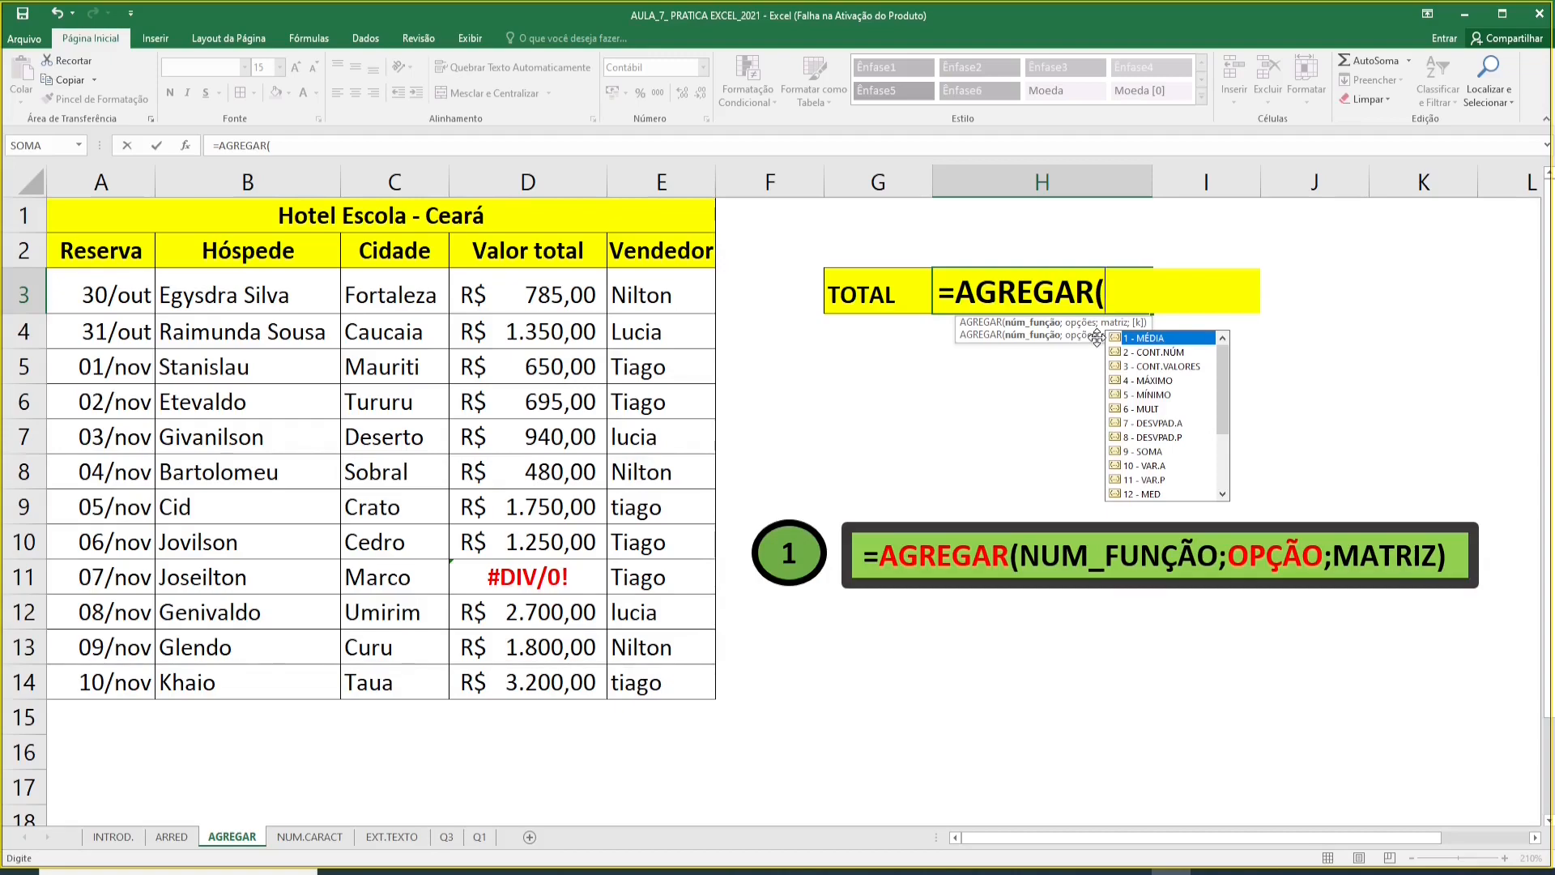
pyautogui.hotkey('ctrl', '1')
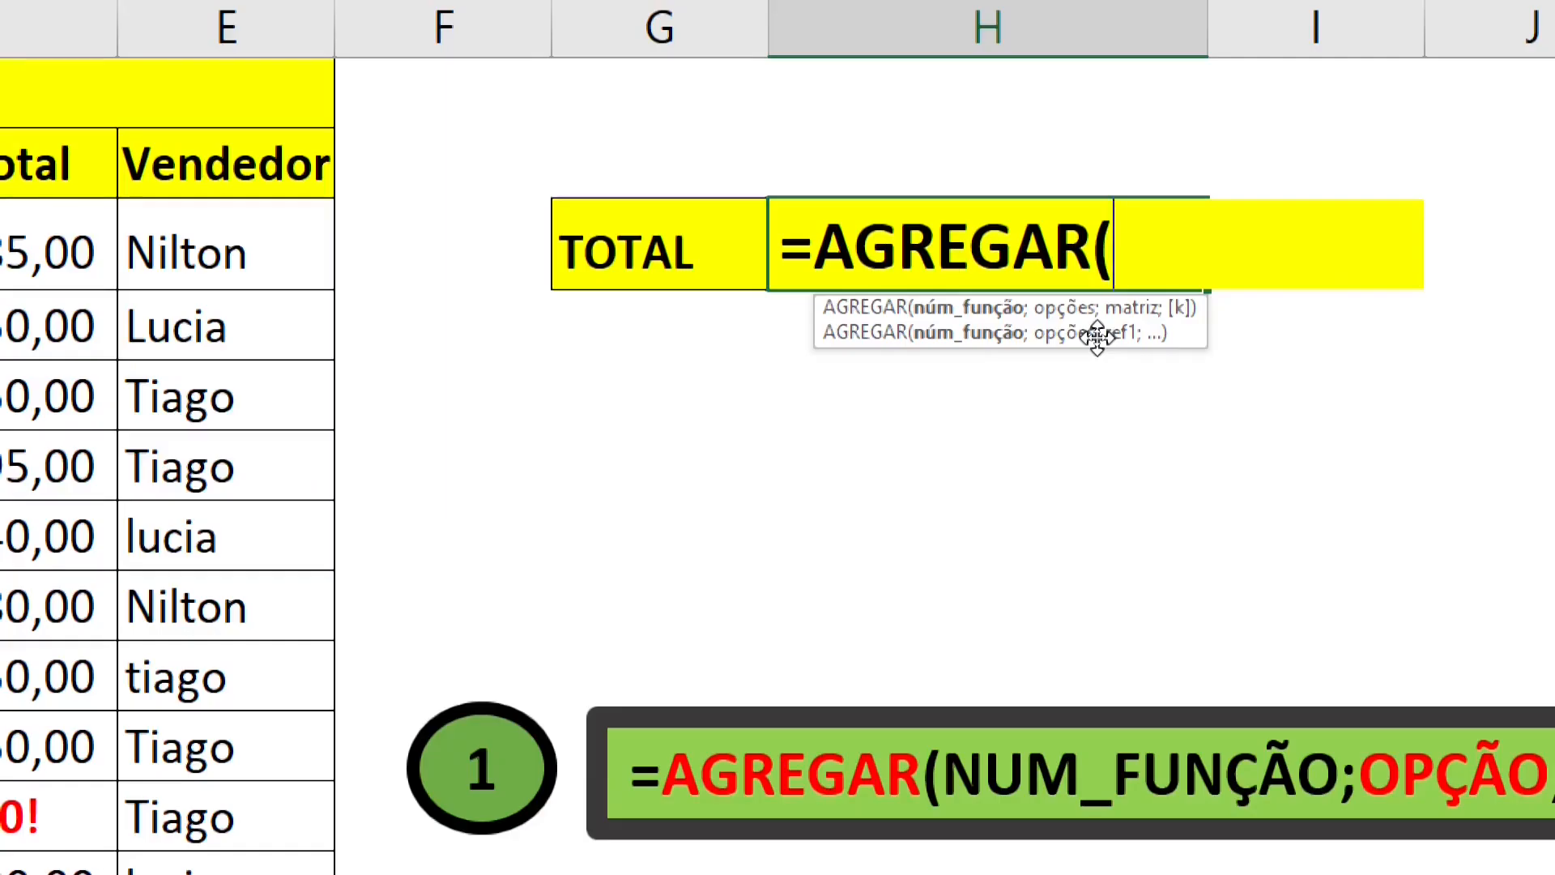
pyautogui.press('BackSpace')
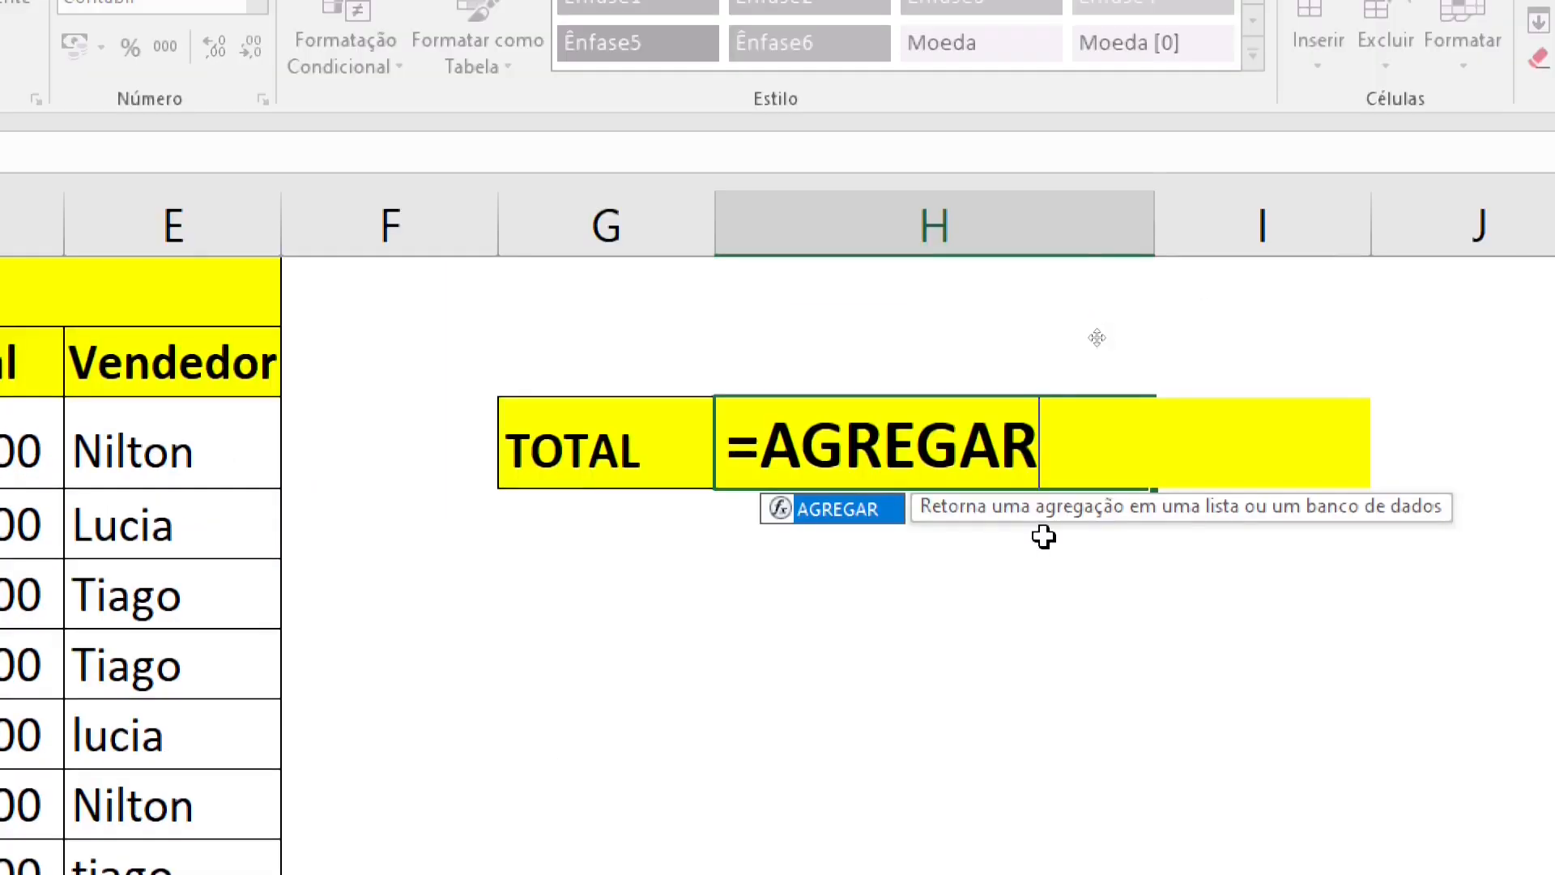
pyautogui.write('(')
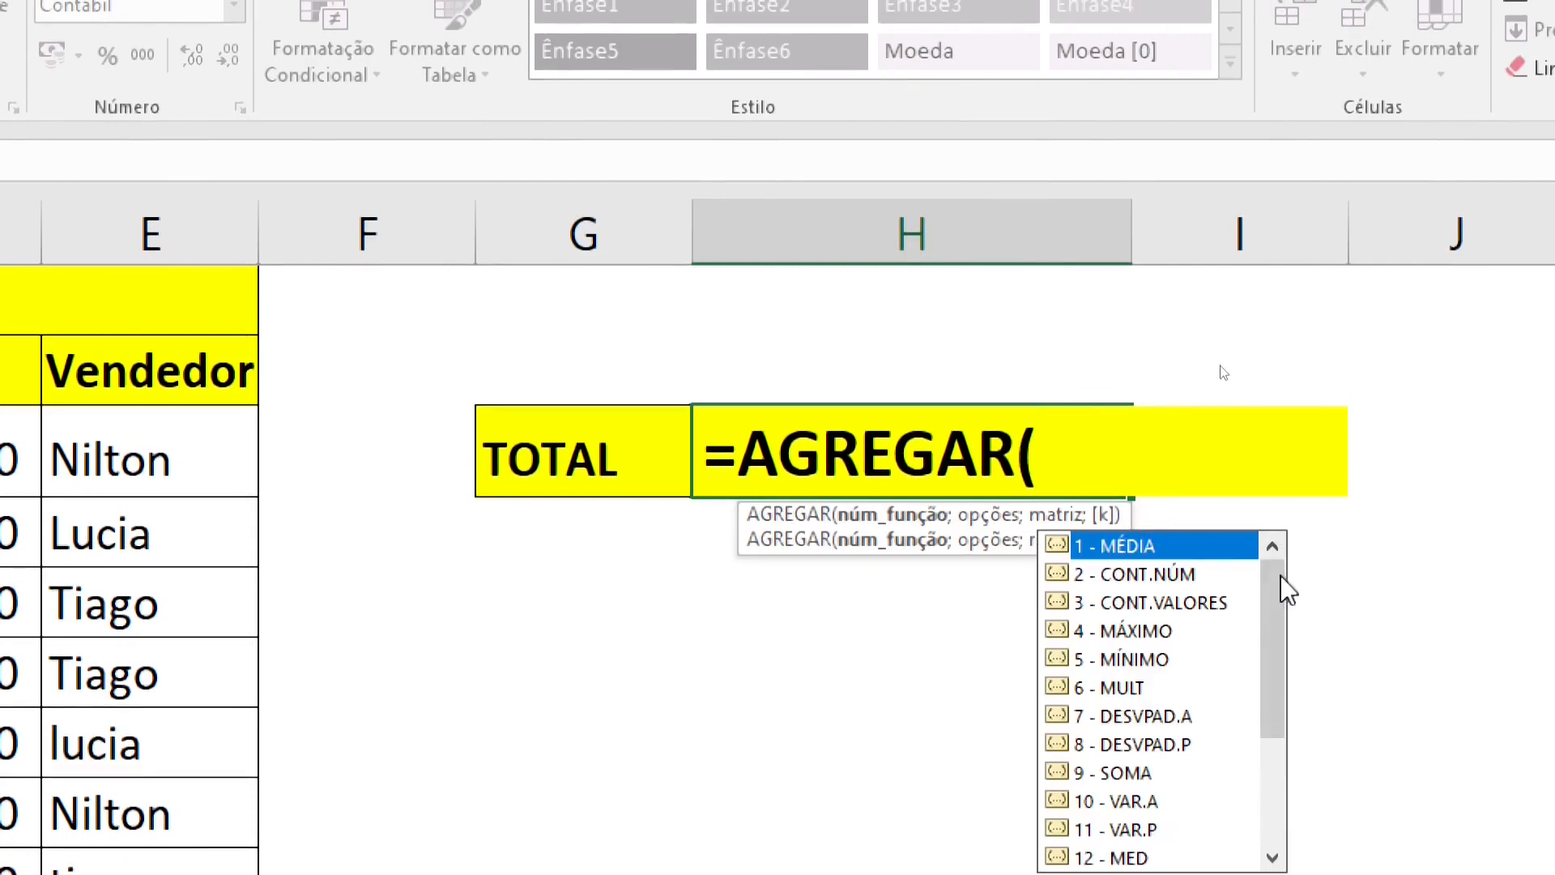
pyautogui.moveTo(1277, 643); pyautogui.dragTo(1274, 695)
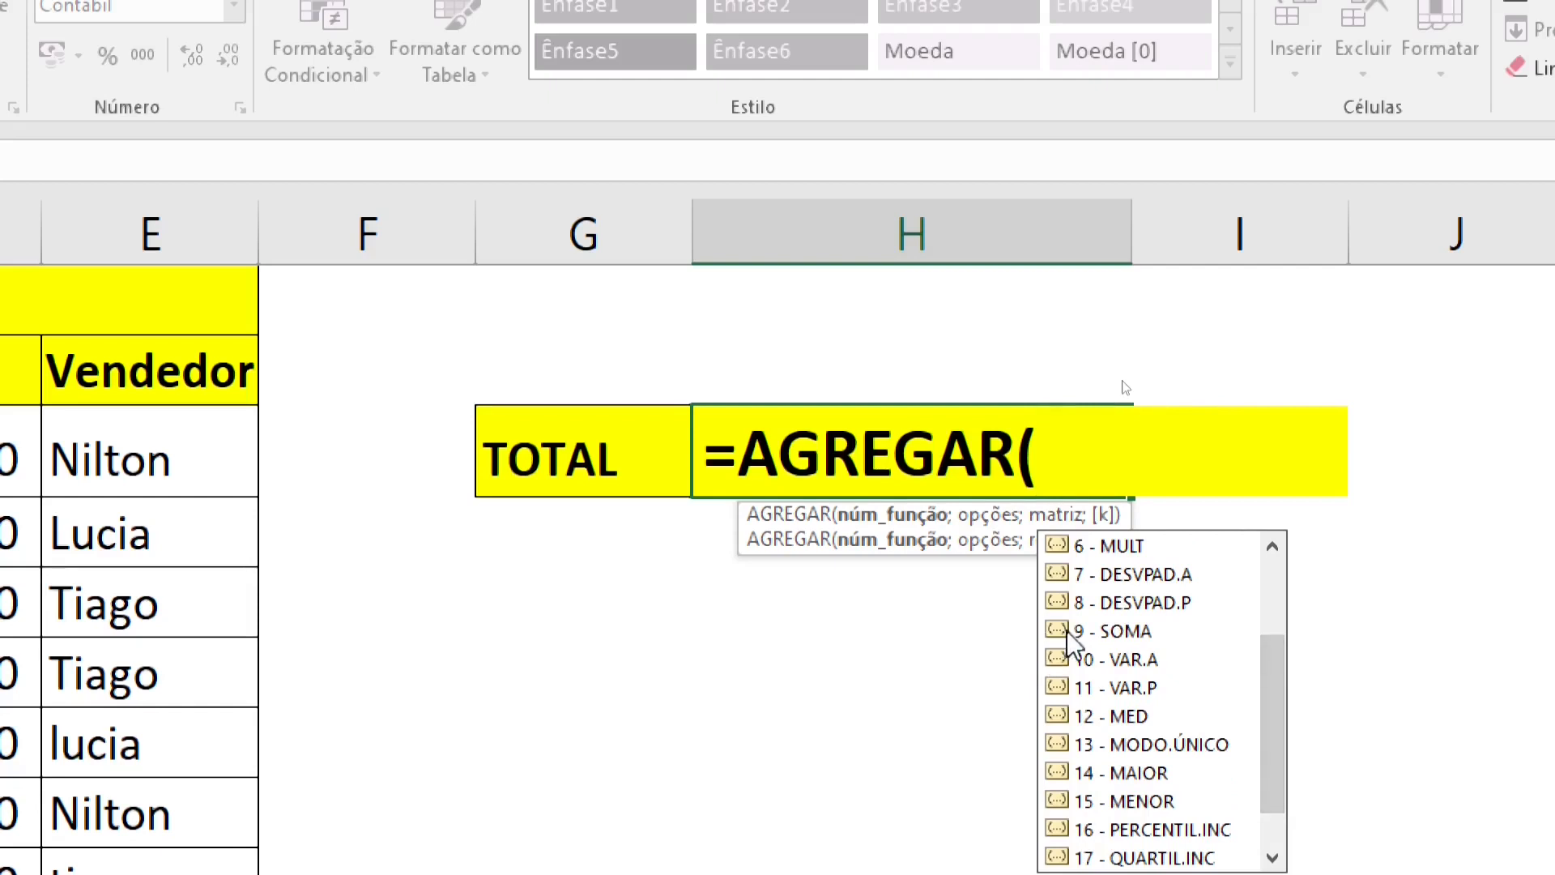
pyautogui.doubleClick(1116, 636)
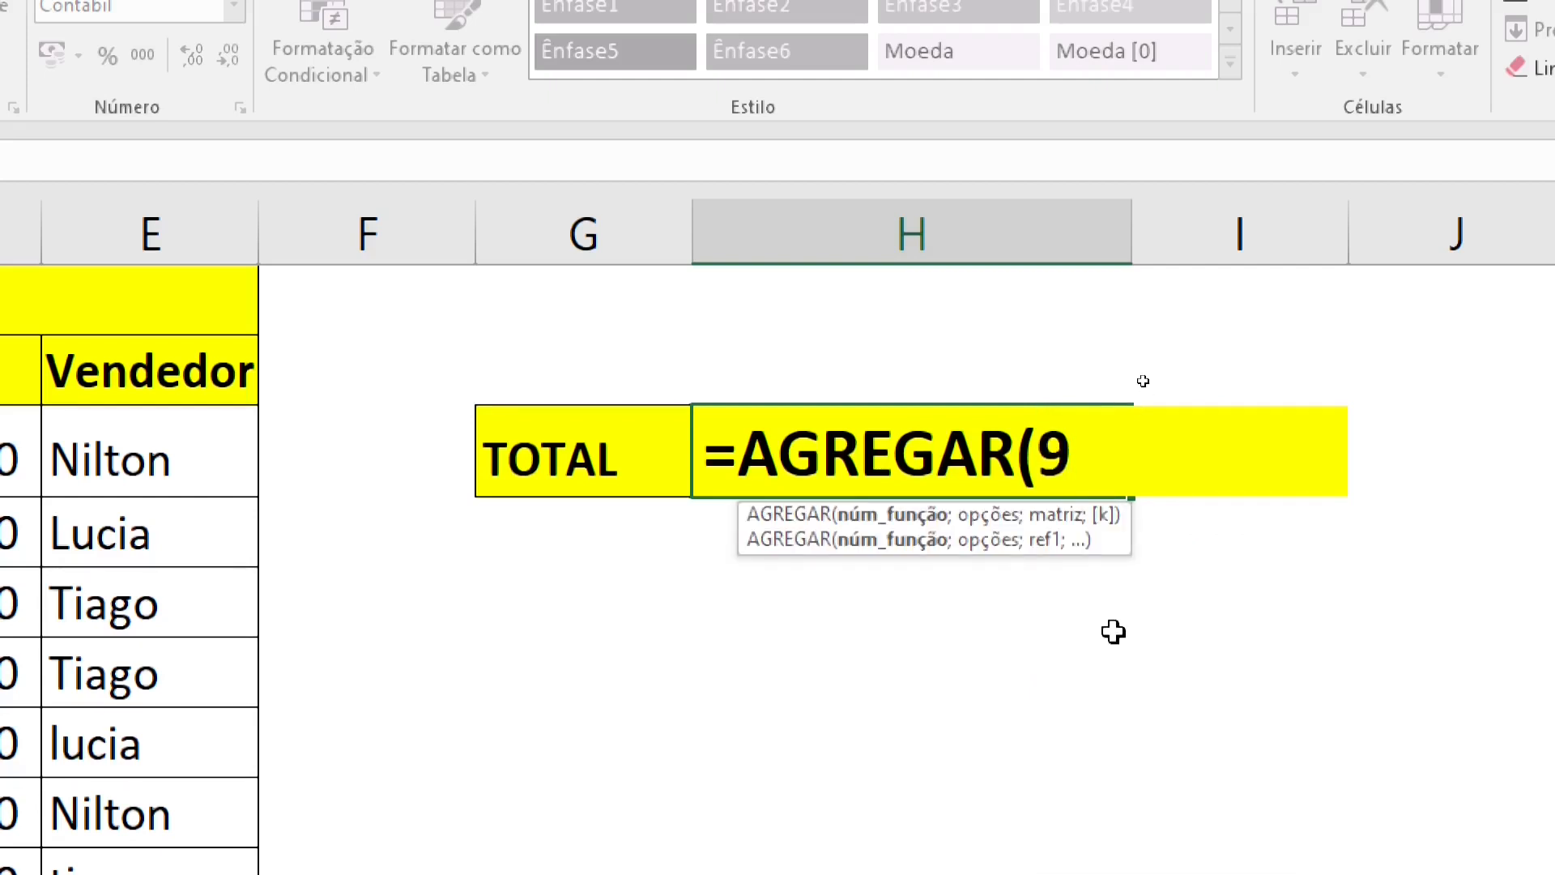
# Step: Complete the AGREGAR formula in H3 with option 6 - Ignorar valores de erro and the range D3:D14
pyautogui.write(';')
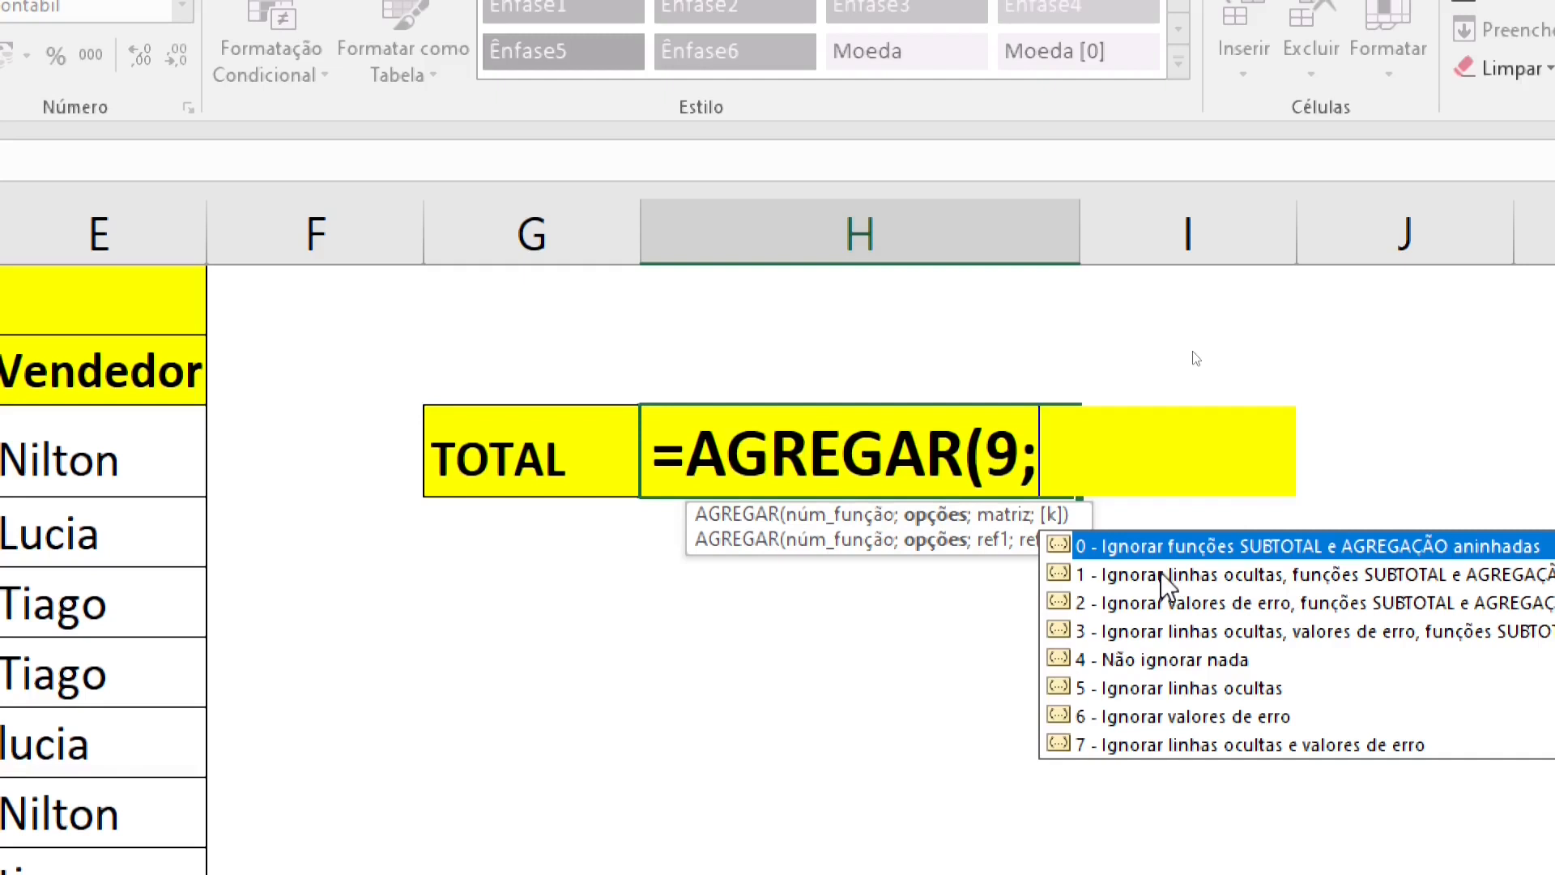
pyautogui.click(1143, 718)
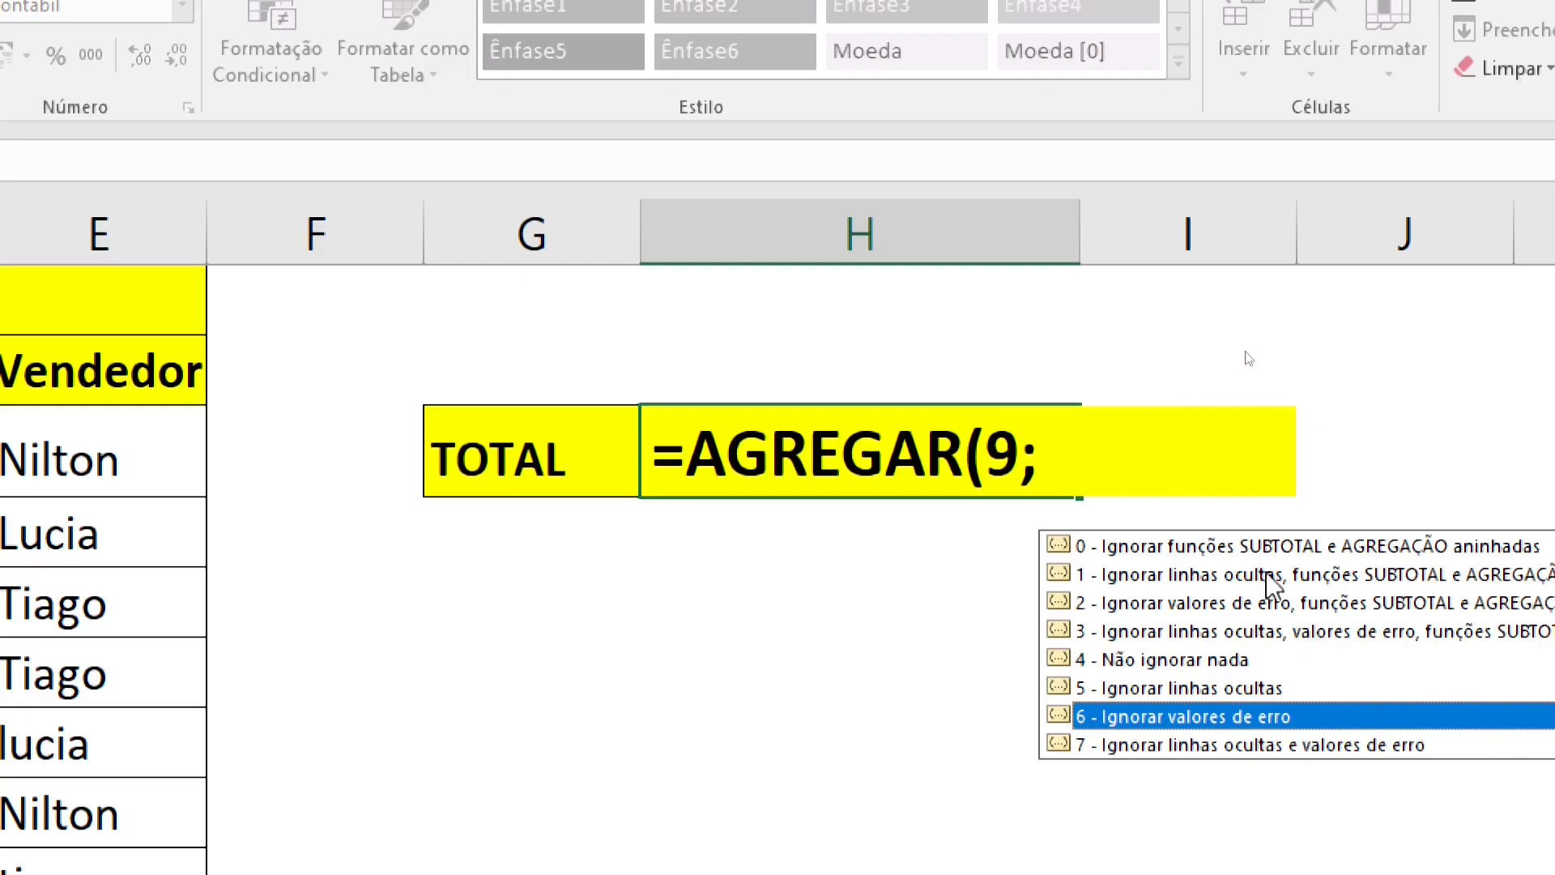
pyautogui.doubleClick(1172, 718)
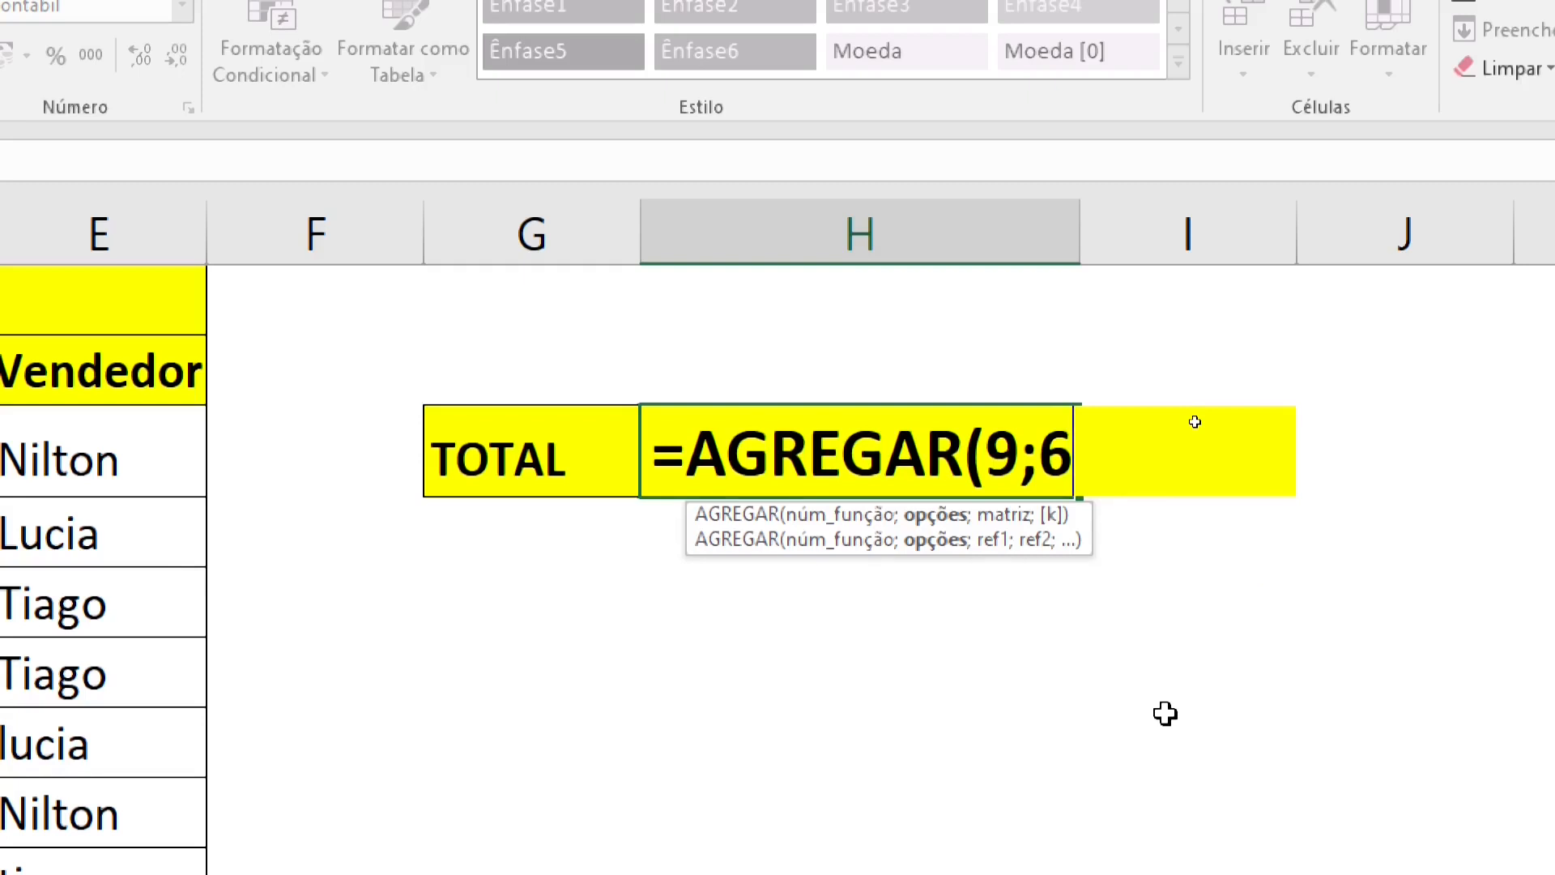
pyautogui.write(';')
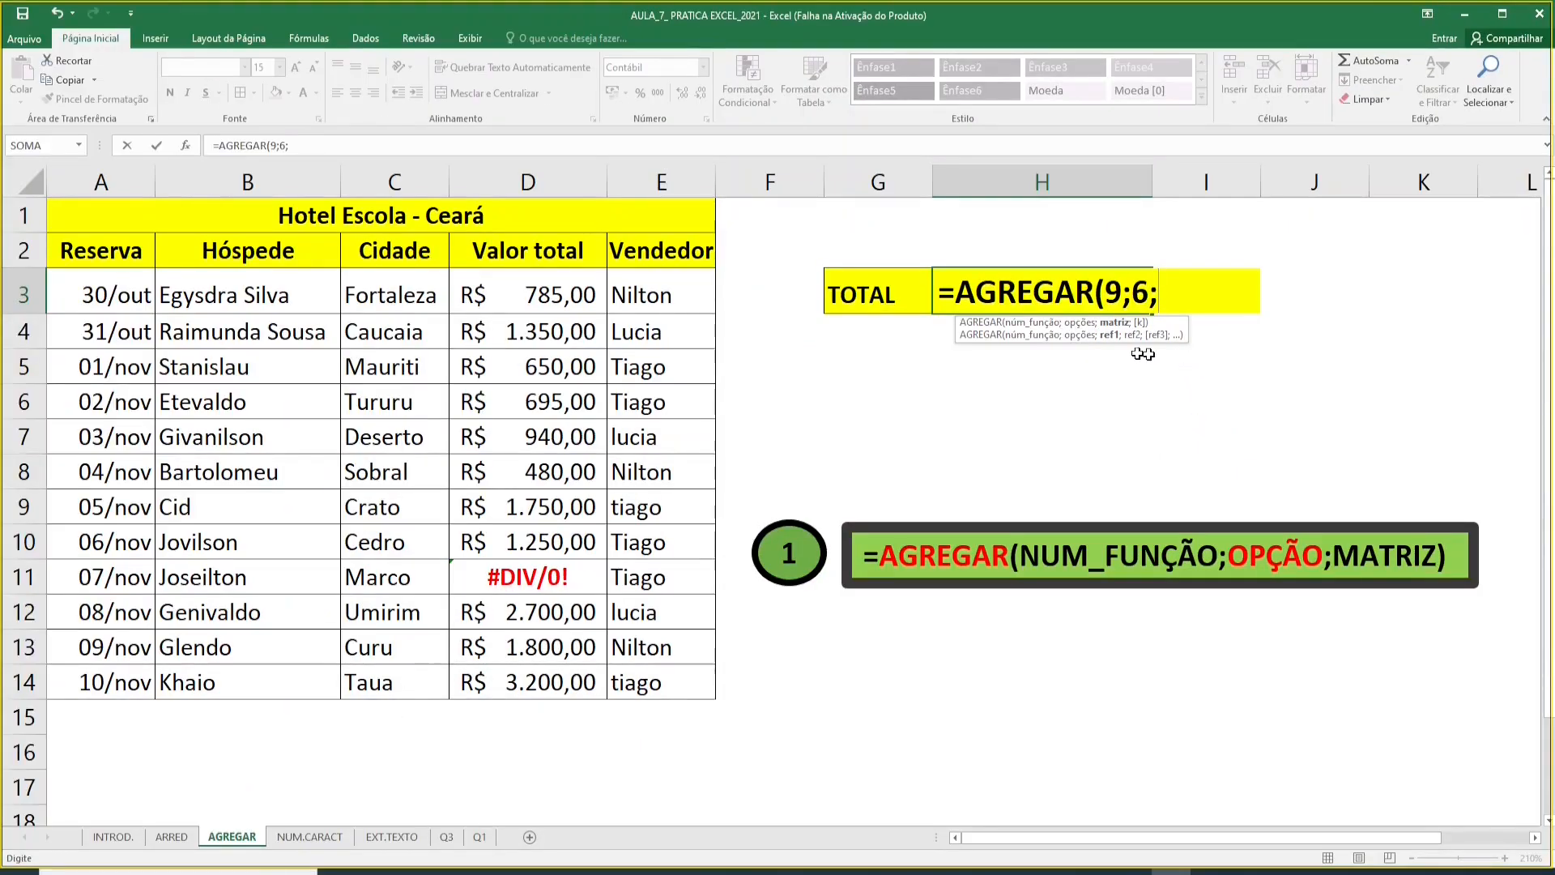
pyautogui.moveTo(515, 283); pyautogui.dragTo(514, 674)
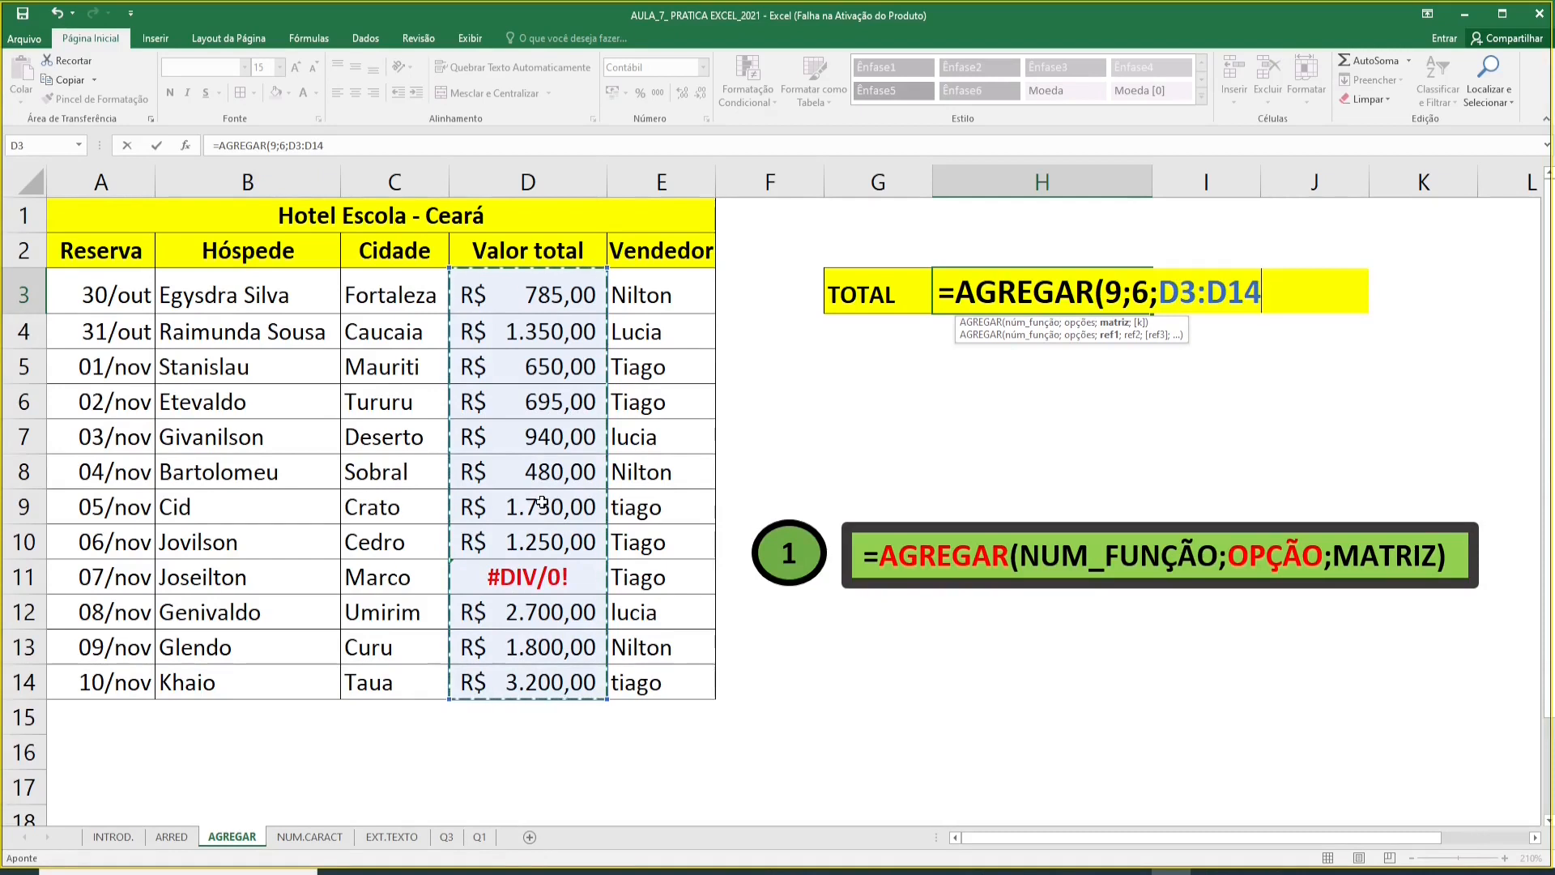
pyautogui.write(')')
pyautogui.hotkey('ctrl', 'Return')
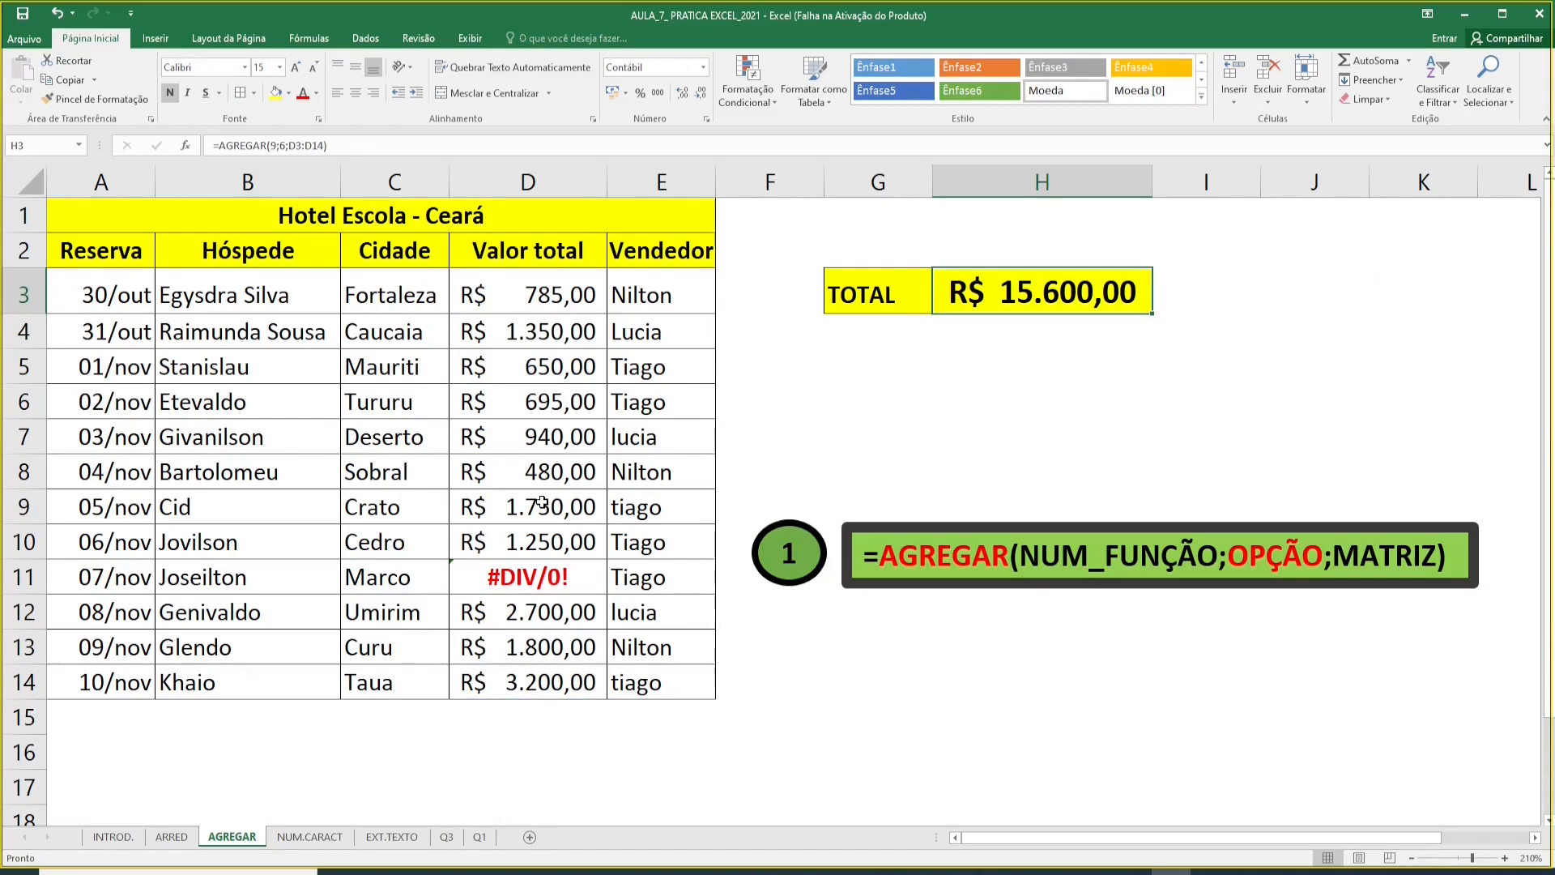
# Step: Change the range in the H3 AGREGAR formula to the whole column D:D
pyautogui.press('F2')
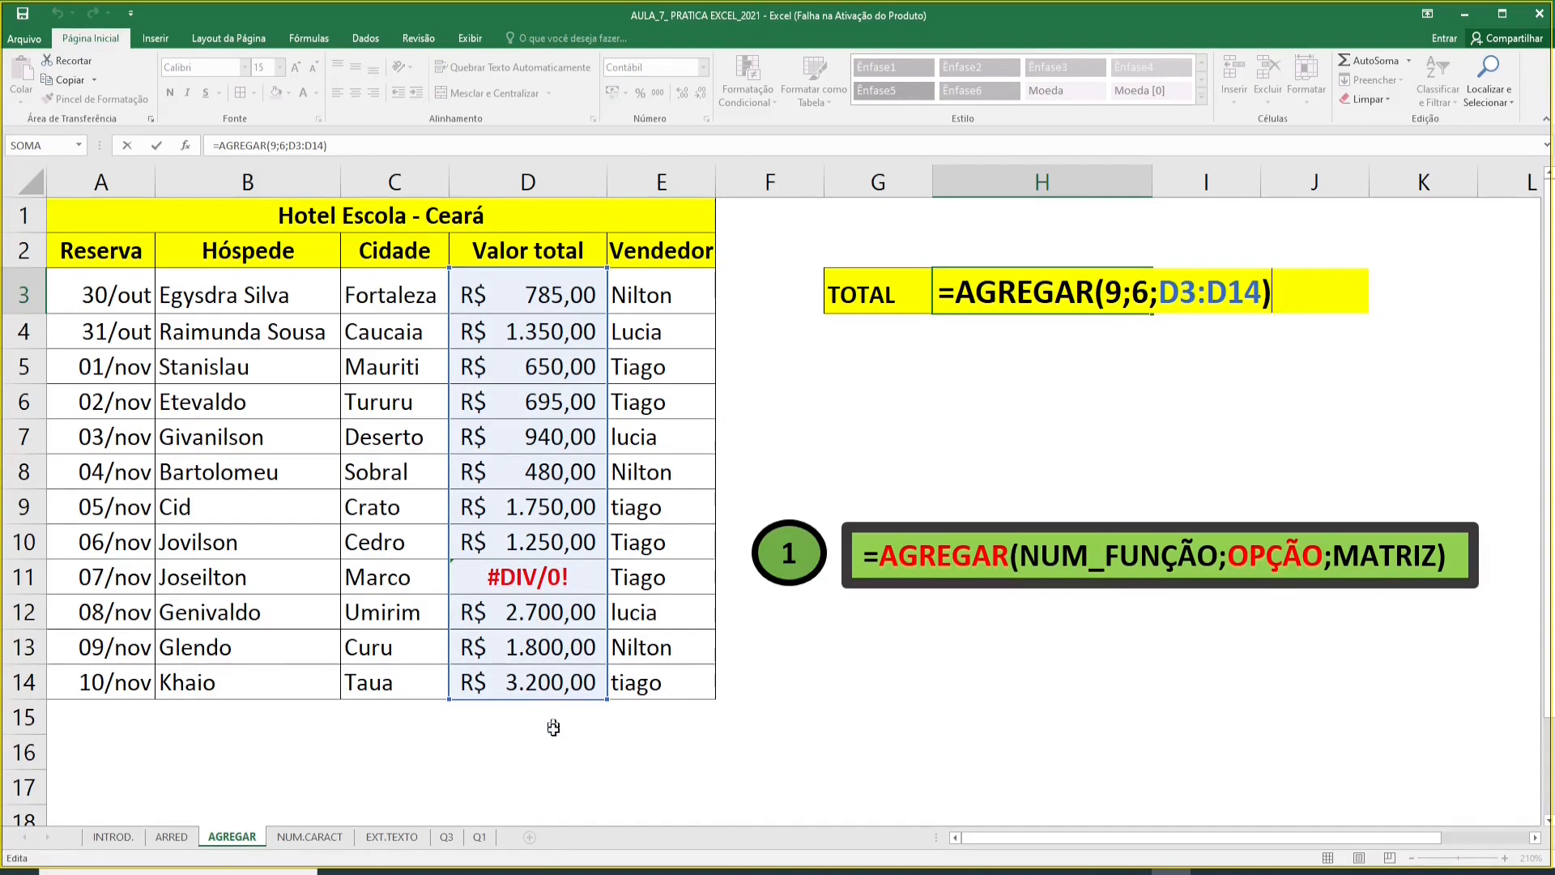
pyautogui.click(1265, 291)
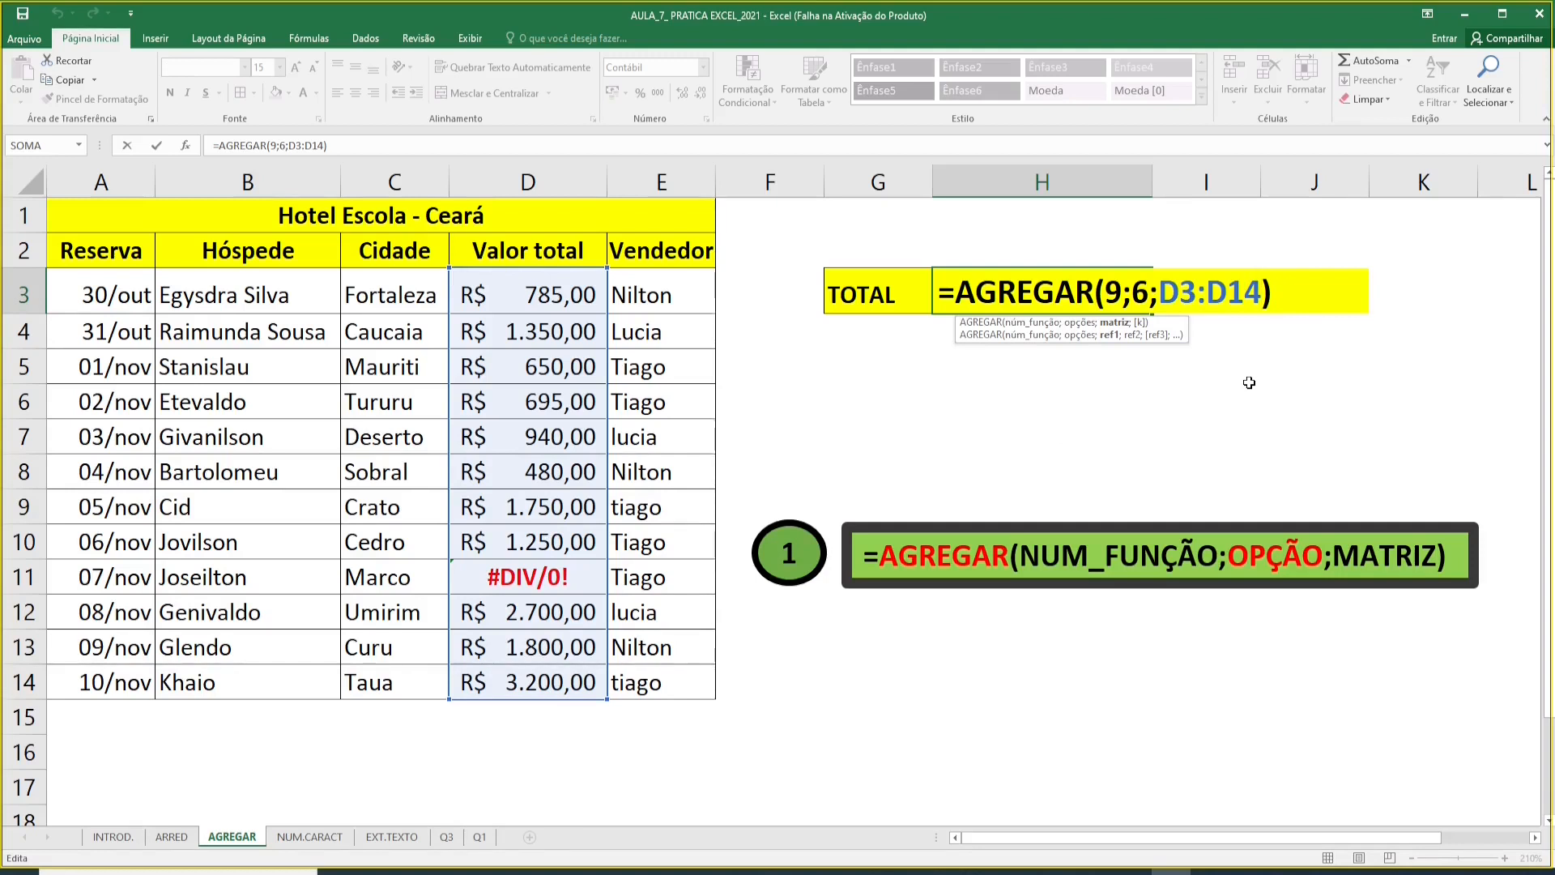
pyautogui.press('BackSpace')
pyautogui.press('BackSpace')
pyautogui.press('BackSpace')
pyautogui.press('BackSpace')
pyautogui.press('BackSpace')
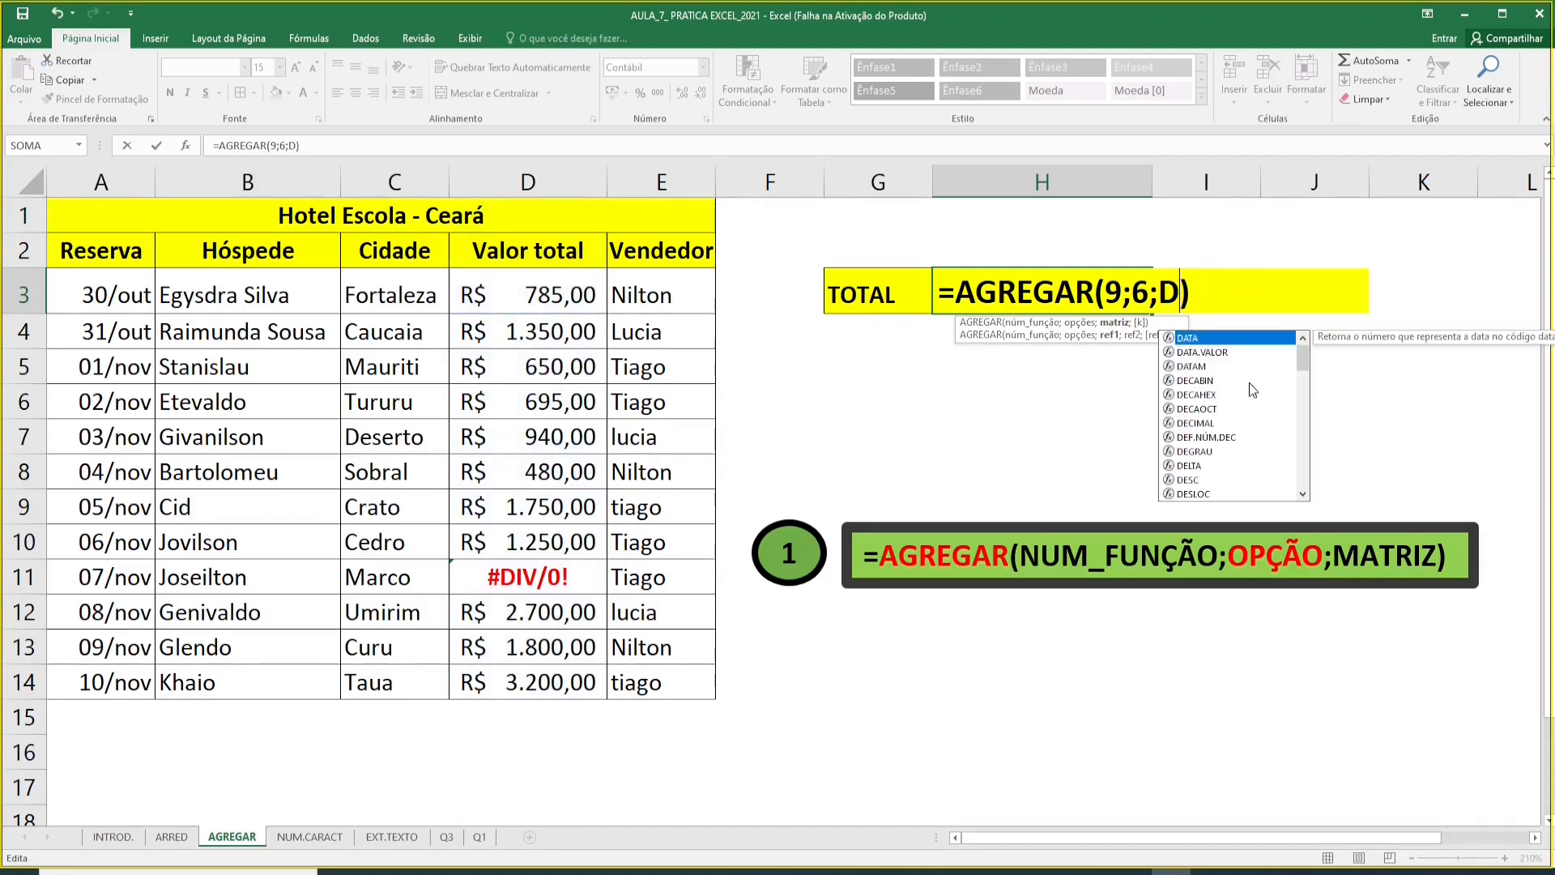
pyautogui.write(':')
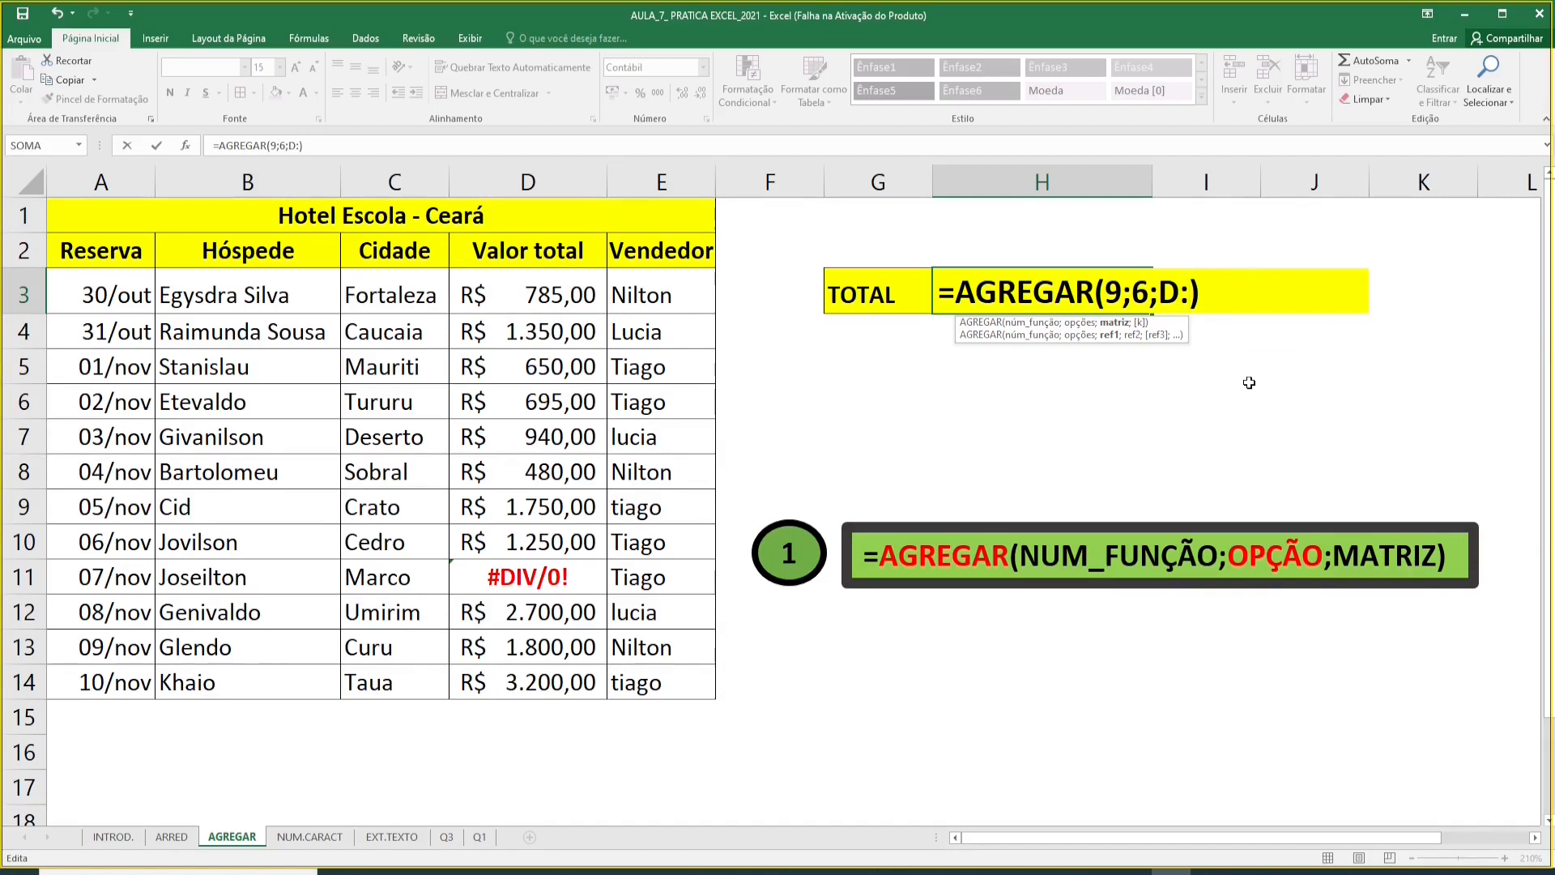
pyautogui.write('d')
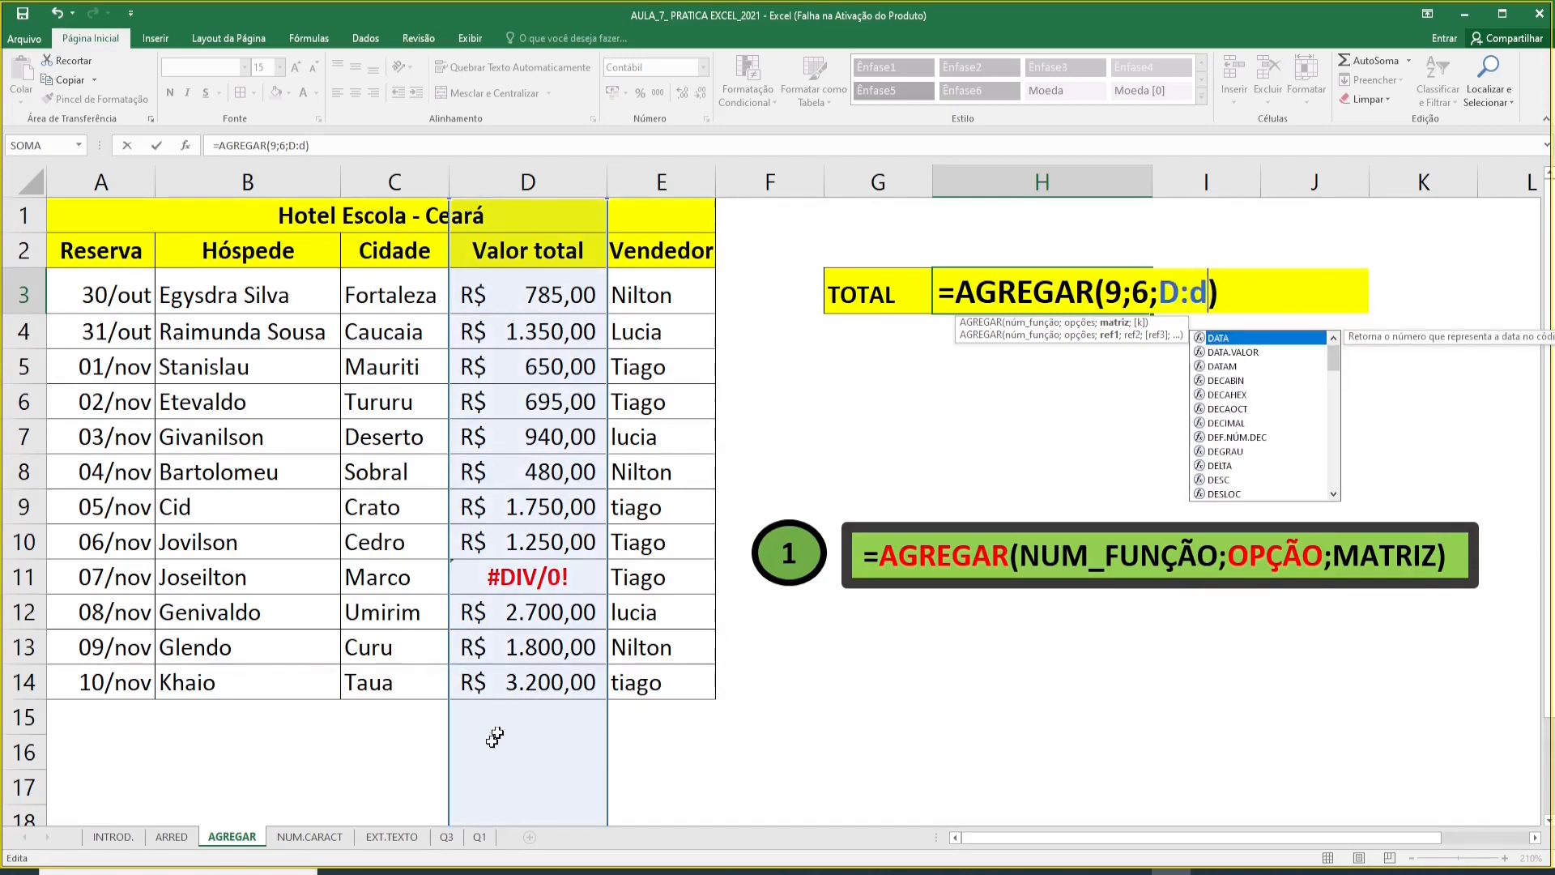
pyautogui.press('Return')
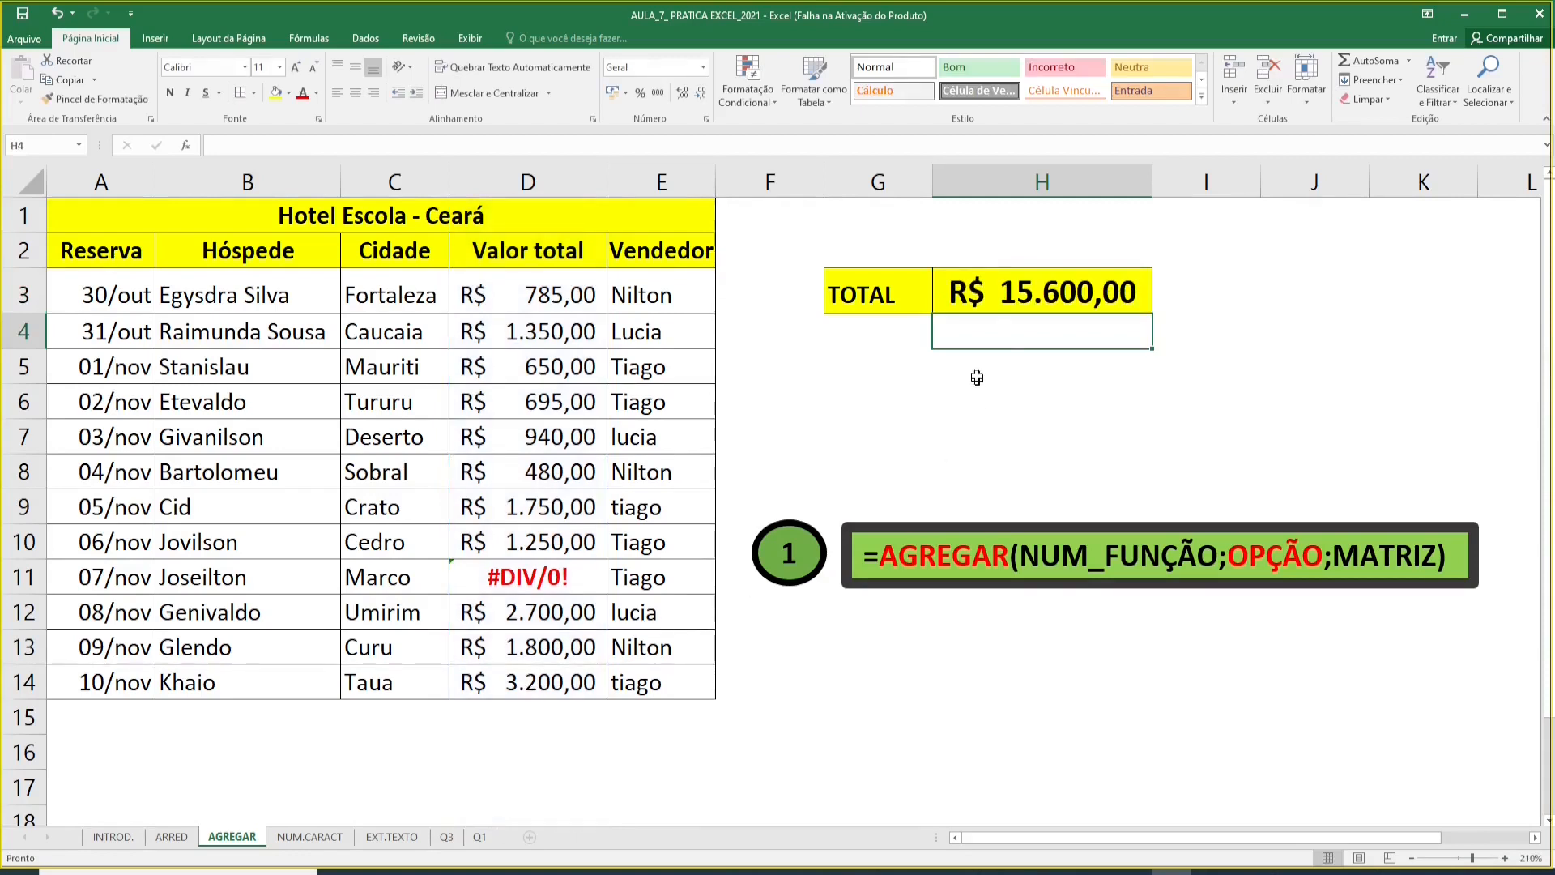
pyautogui.click(1000, 301)
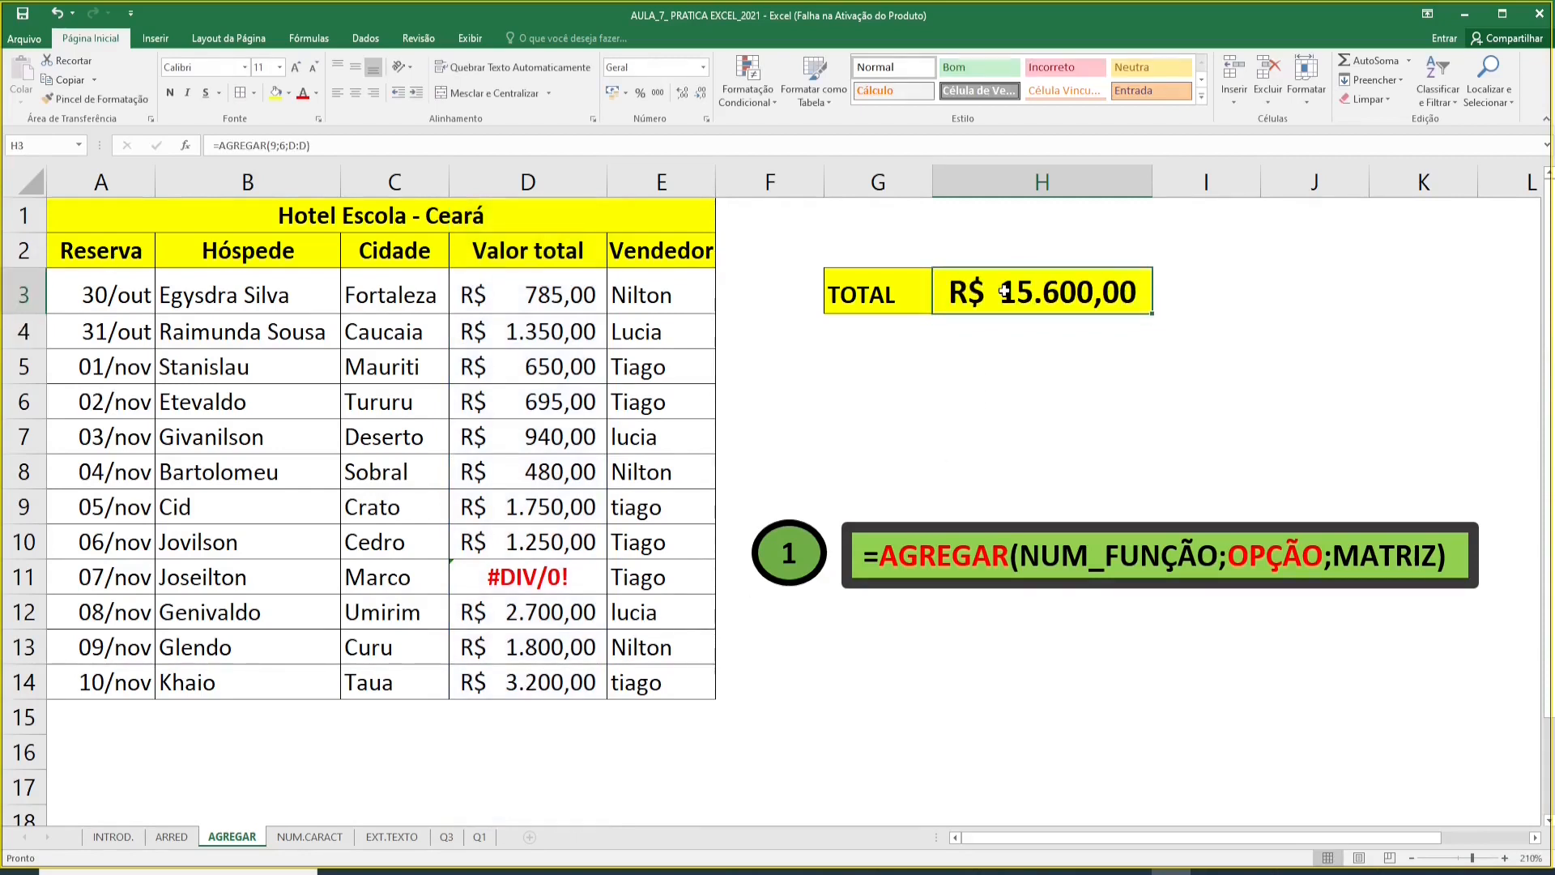
pyautogui.click(955, 411)
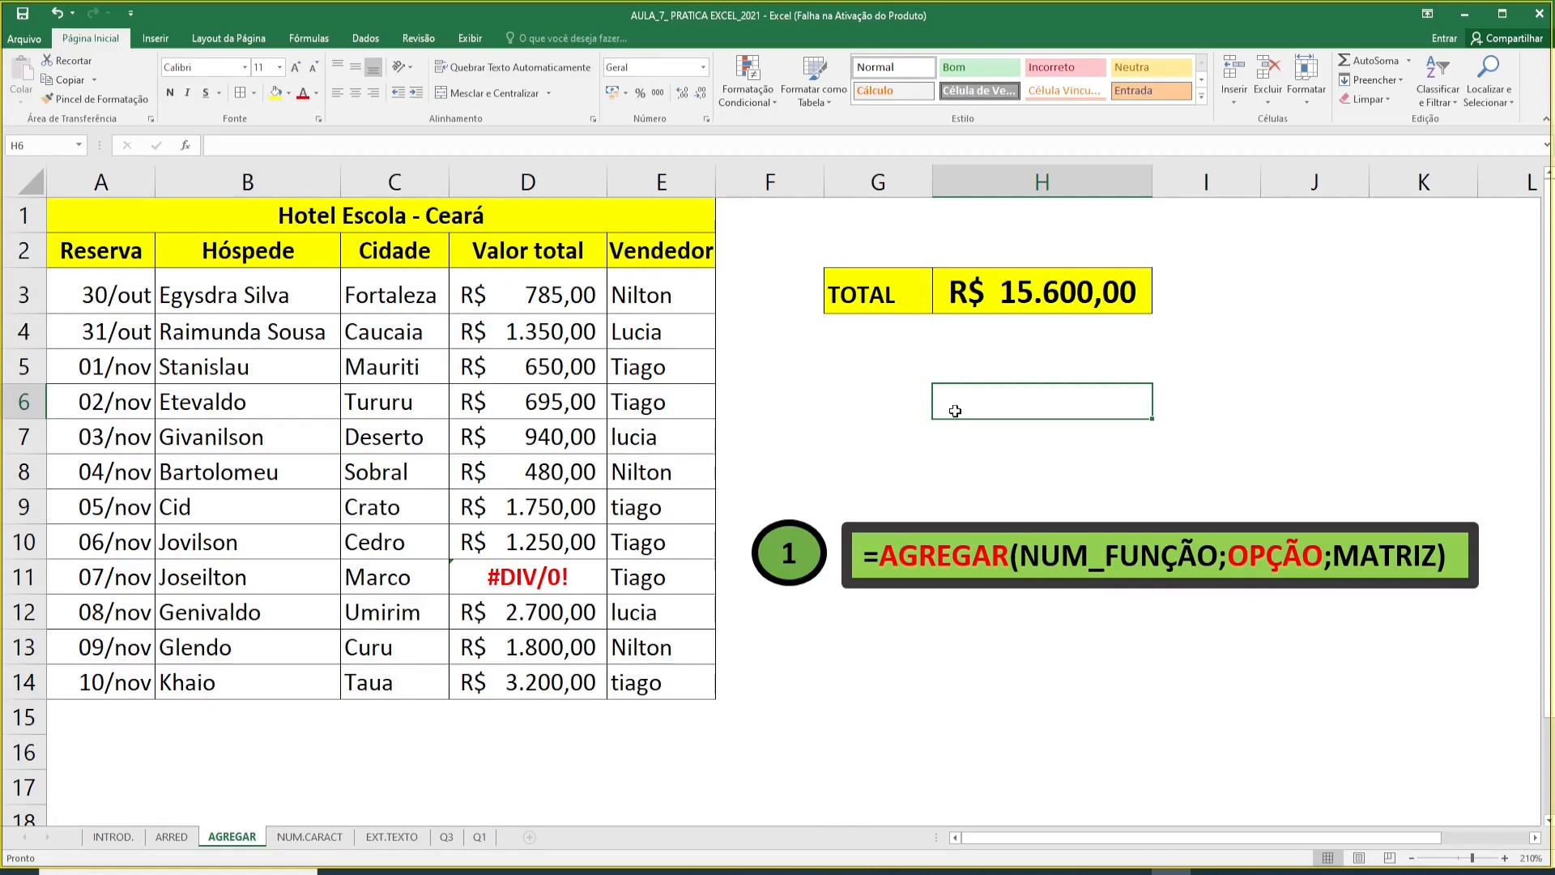
pyautogui.click(978, 357)
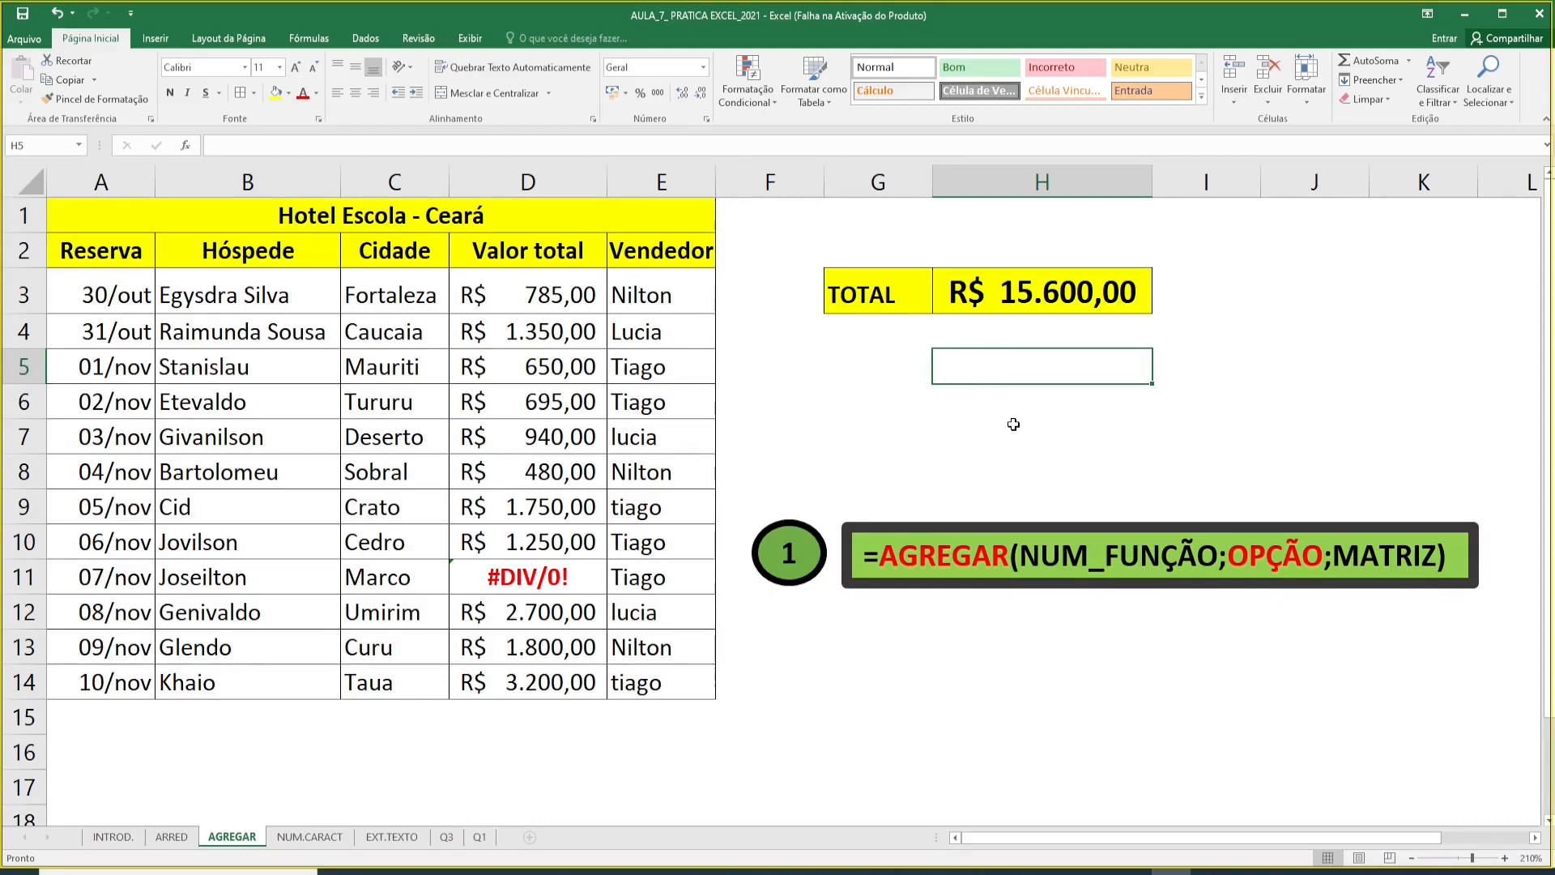
pyautogui.click(1251, 366)
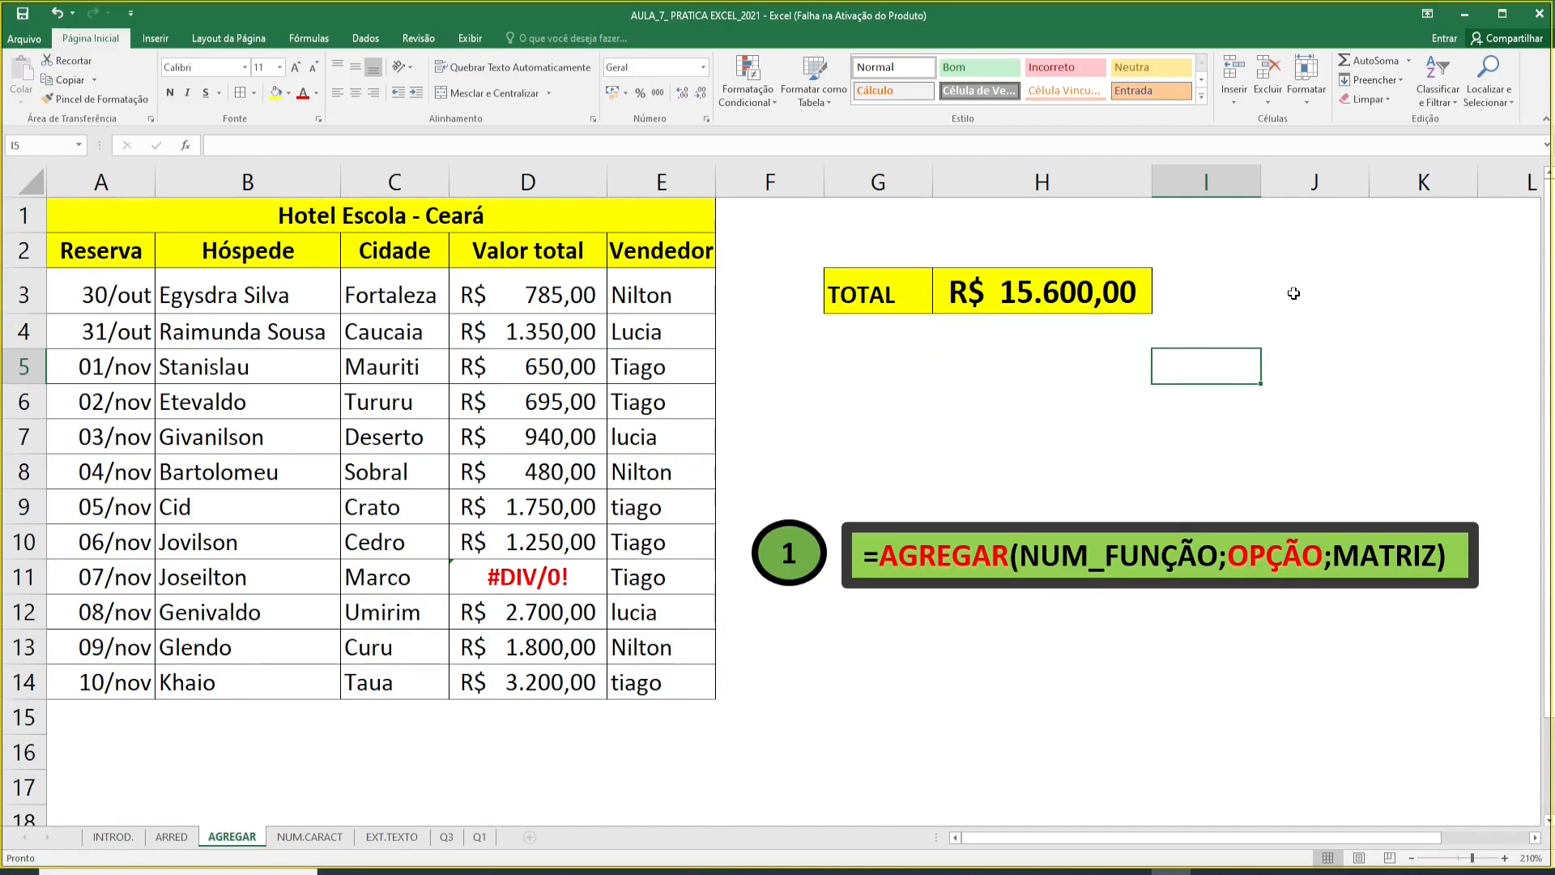